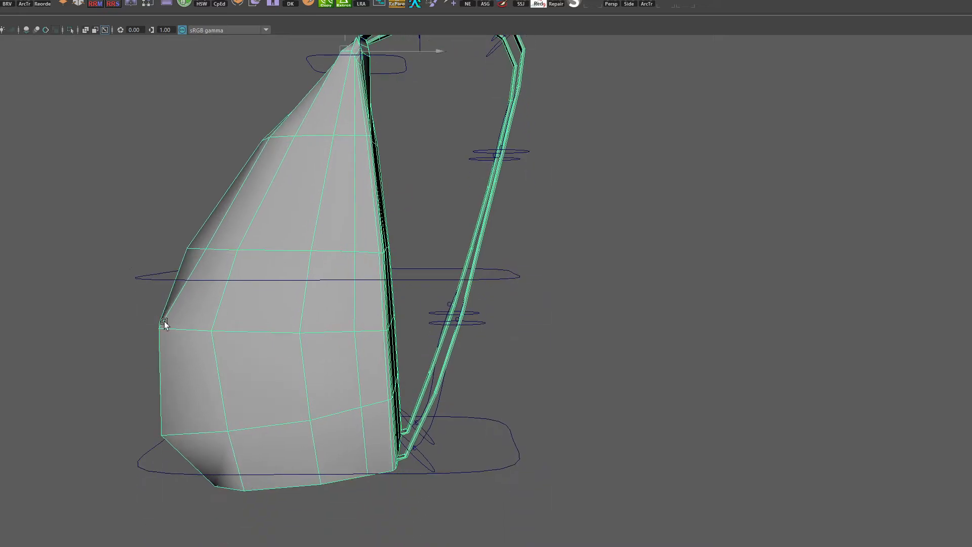
Rotate the bag's middle and top controls together to bend the upper bag toward the strap side.
left_click_drag(154, 280, 155, 281)
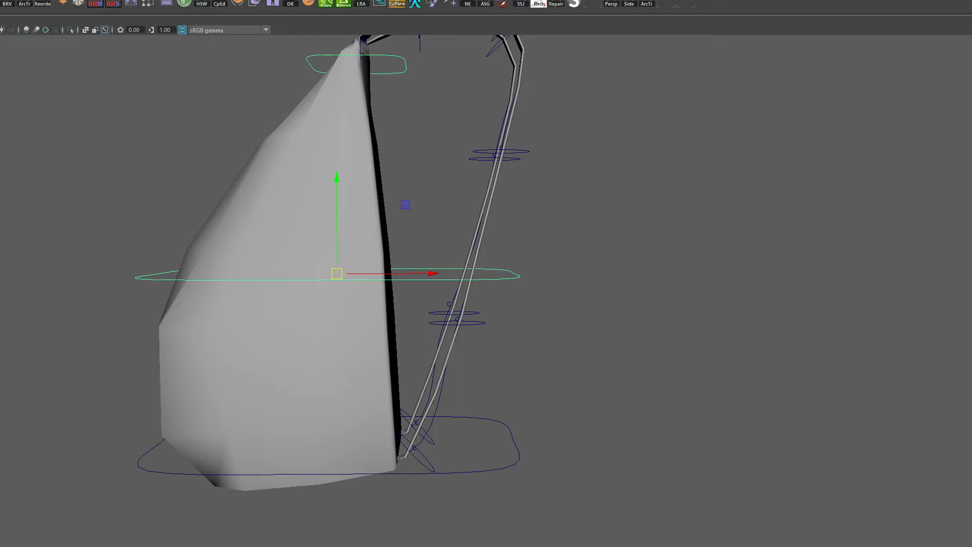
key("e")
left_click_drag(413, 226, 445, 293)
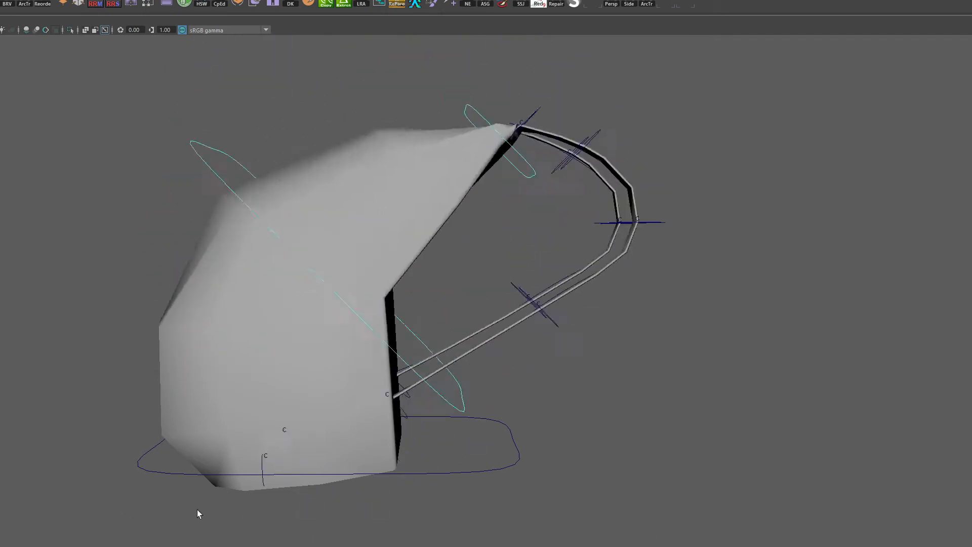
key("alt+v")
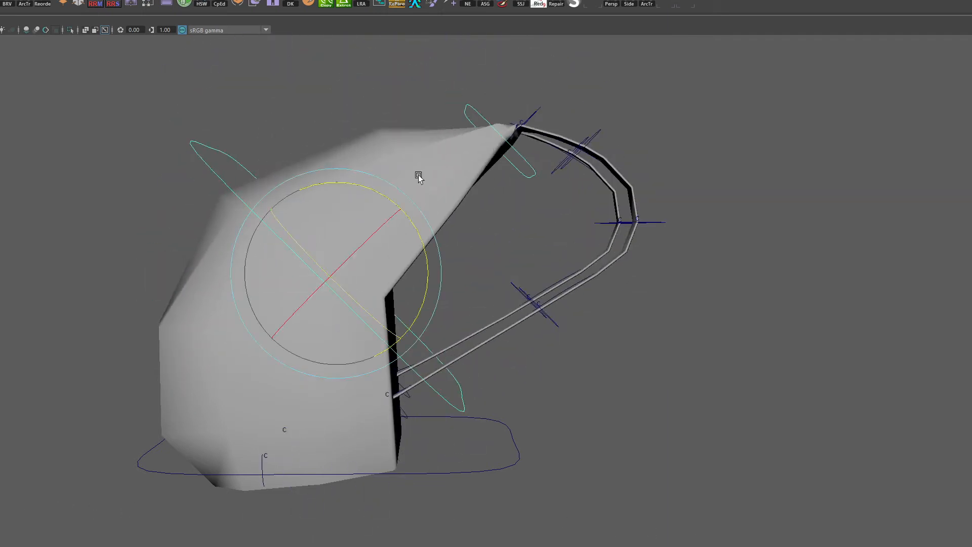
middle_click_drag(496, 233, 474, 313, "alt")
right_click_drag(326, 269, 384, 272, "alt")
middle_click_drag(400, 241, 415, 210, "alt")
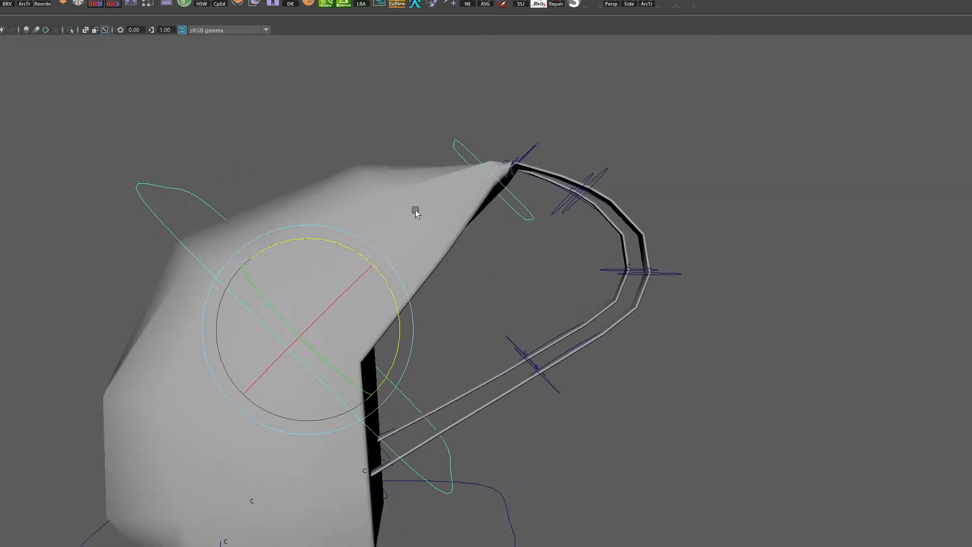
Open the Paint Skin Weights tool settings for the bag mesh and pick Bag_Mid_JNT as the influence.
left_click(409, 201)
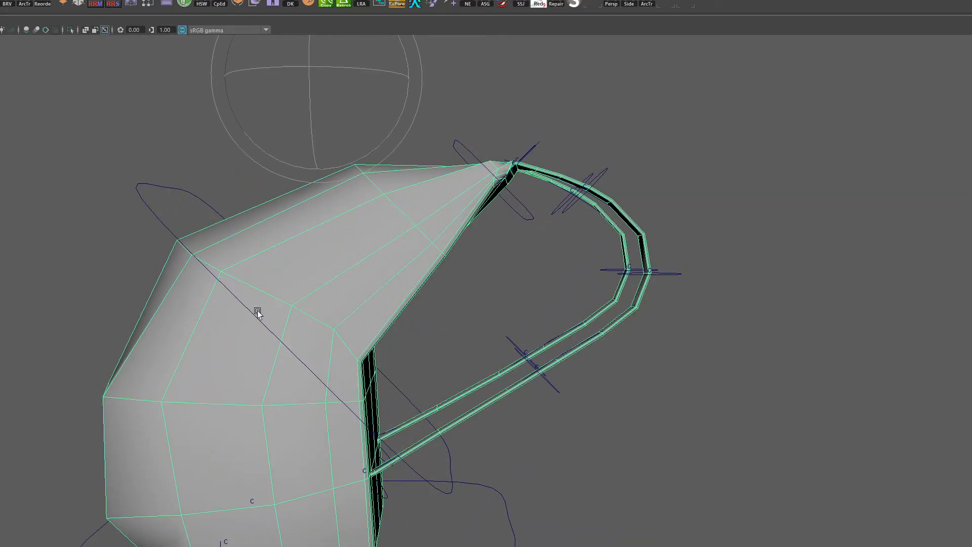
double_click(147, 4)
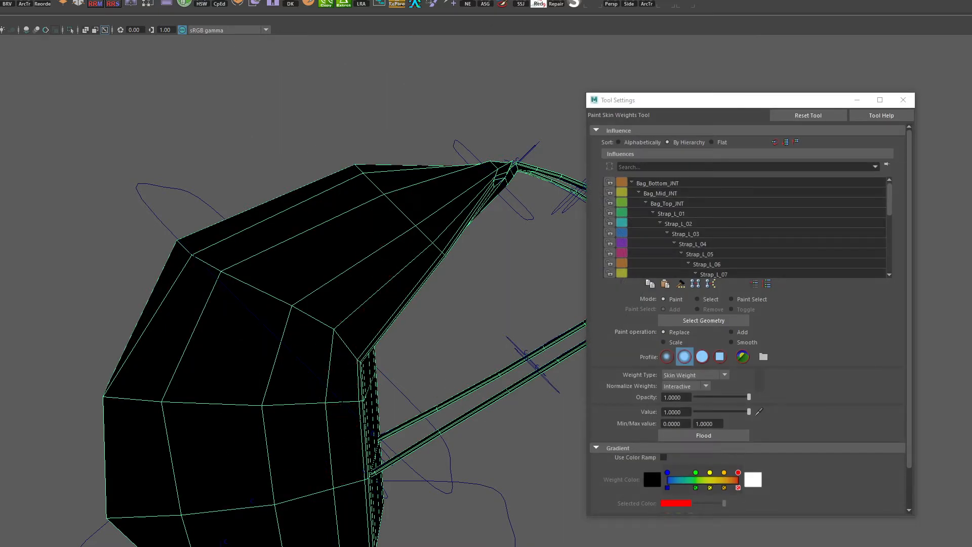
right_click(309, 329)
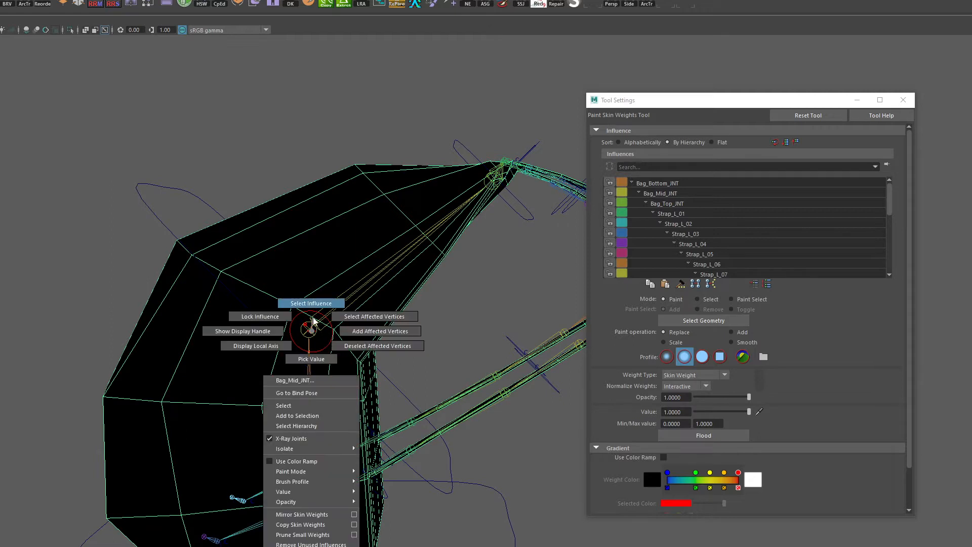
right_click_drag(309, 329, 313, 320)
middle_click_drag(421, 421, 398, 383, "alt")
left_click_drag(2, 435, 171, 382, "alt")
middle_click_drag(350, 445, 337, 278, "alt")
left_click_drag(291, 327, 258, 393, "alt")
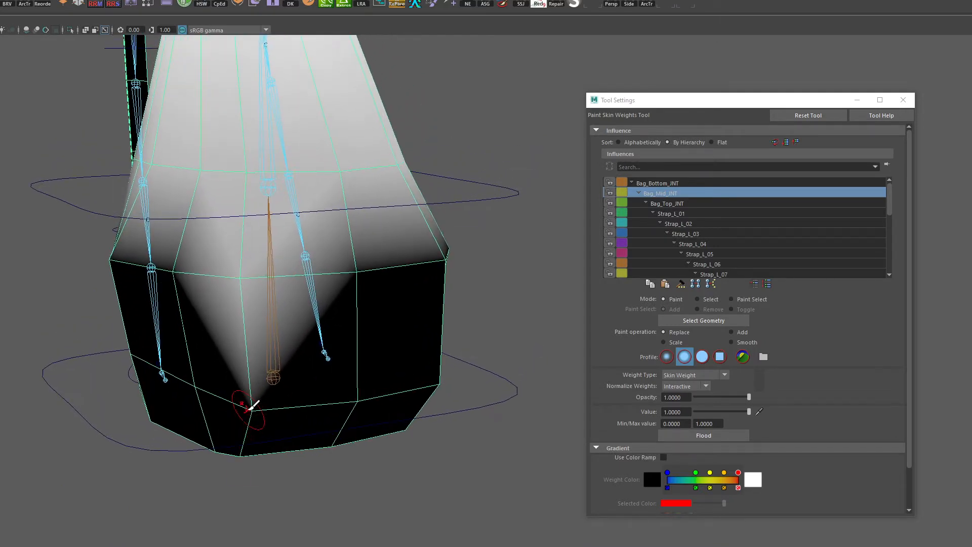
Paint Bag_Bottom_JNT weight on the lower front centre of the bag using Replace at value 1.
left_click(664, 183)
left_click(253, 408)
left_click_drag(251, 350, 245, 278)
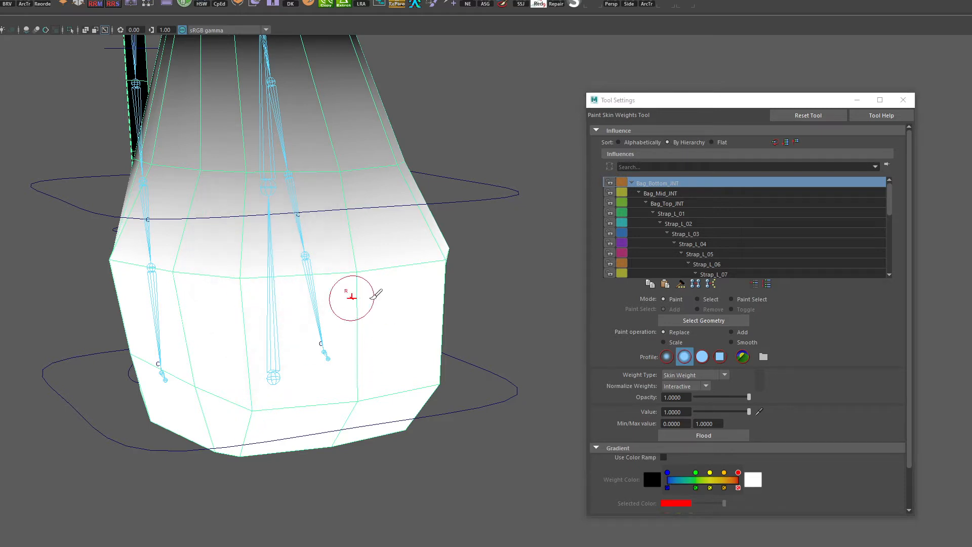
left_click_drag(397, 358, 338, 342, "alt")
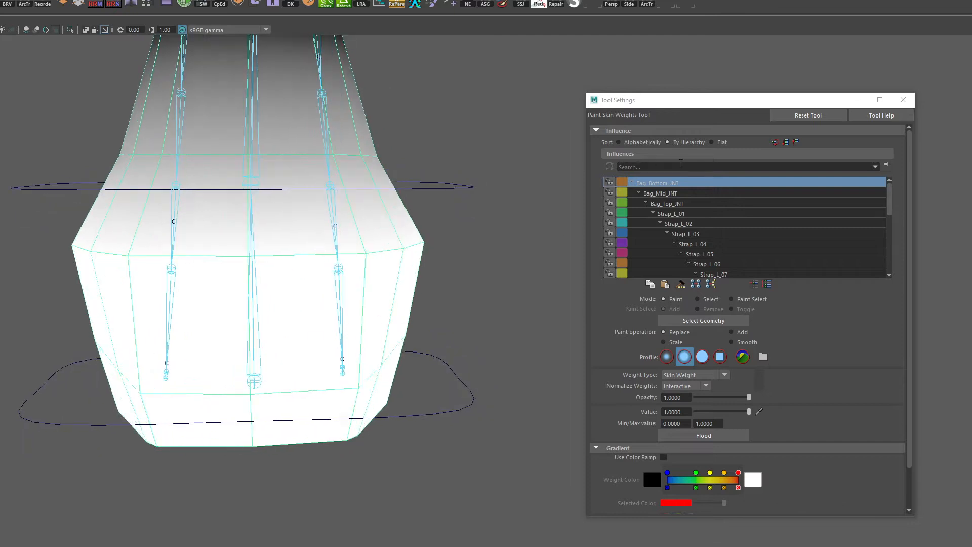
Examine the Bag_Top_JNT and Bag_Mid_JNT weights around the bag's sides and back, and undo the last stroke.
left_click(675, 202)
left_click(680, 193)
left_click_drag(347, 257, 387, 227, "alt")
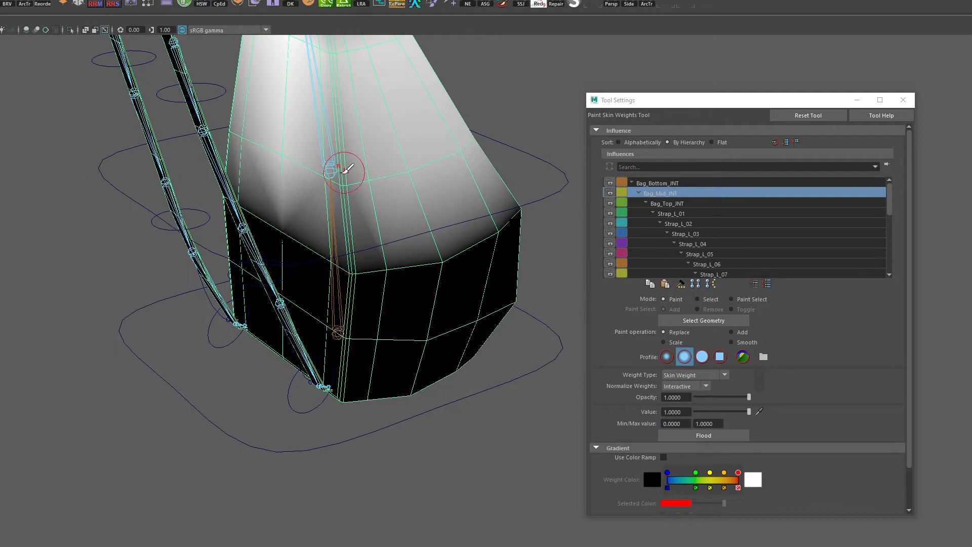
mouse_move(401, 167)
left_mouse_down("alt")
mouse_move(393, 272)
mouse_move(315, 261)
mouse_move(324, 261)
mouse_move(271, 224)
mouse_move(195, 271)
left_mouse_up("alt")
mouse_move(255, 263)
left_mouse_down("alt")
mouse_move(184, 258)
mouse_move(232, 243)
left_mouse_up("alt")
key("ctrl+z")
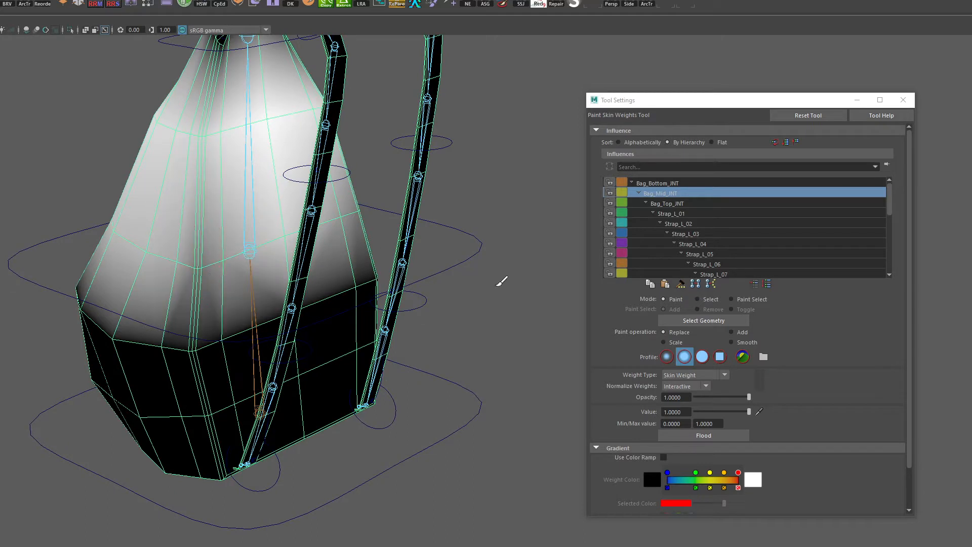
Paint Bag_Mid_JNT weight along the middle edge loop of the bag's side using Add at opacity 0.2.
left_click(741, 333)
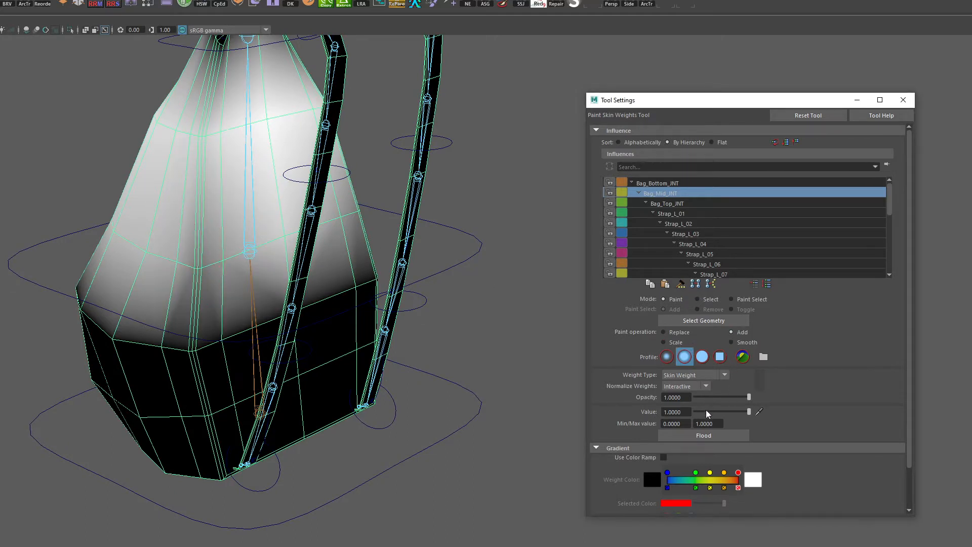
double_click(676, 397)
type("0.2")
key("Return")
left_click_drag(148, 250, 264, 232)
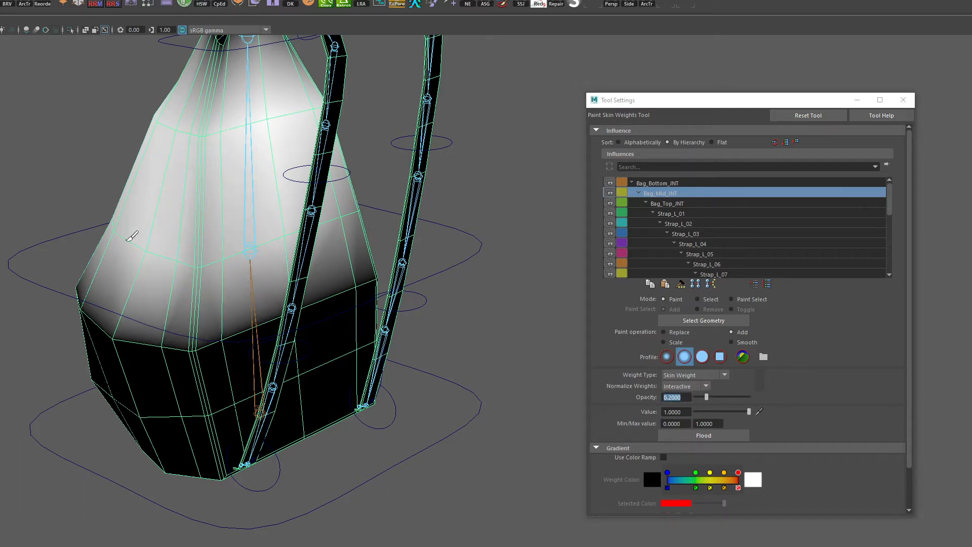
left_click_drag(126, 240, 248, 249)
mouse_move(102, 236)
left_mouse_down()
mouse_move(188, 265)
mouse_move(261, 241)
mouse_move(287, 219)
left_mouse_up()
Build up more Bag_Mid_JNT weight on the remaining sides of the bag with the Add brush.
mouse_move(221, 183)
left_mouse_down("alt")
mouse_move(145, 211)
mouse_move(111, 248)
mouse_move(205, 261)
left_mouse_up("alt")
mouse_move(110, 244)
left_mouse_down("alt")
mouse_move(167, 248)
mouse_move(243, 298)
mouse_move(281, 286)
mouse_move(254, 276)
left_mouse_up("alt")
left_click(199, 152)
left_click(134, 293)
mouse_move(217, 147)
left_mouse_down("alt")
mouse_move(224, 228)
mouse_move(237, 232)
mouse_move(178, 253)
left_mouse_up("alt")
mouse_move(217, 327)
left_mouse_down("alt")
mouse_move(118, 313)
mouse_move(200, 311)
mouse_move(304, 330)
mouse_move(324, 319)
left_mouse_up("alt")
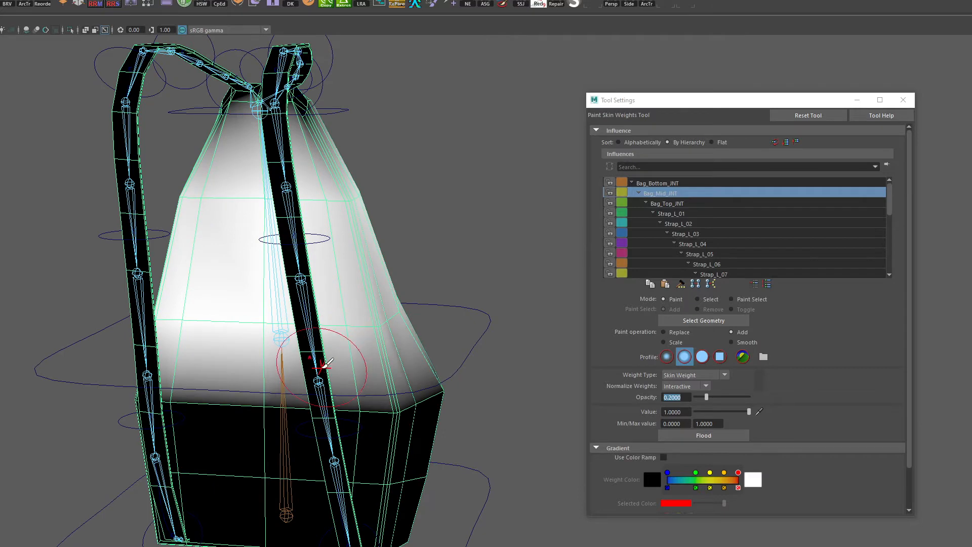
mouse_move(358, 321)
left_mouse_down("alt")
mouse_move(275, 288)
mouse_move(408, 284)
mouse_move(253, 299)
left_mouse_up("alt")
Check the Bag_Top_JNT influence, and add Bag_Mid_JNT weight across the outer front at the middle edge loop.
left_click(682, 203)
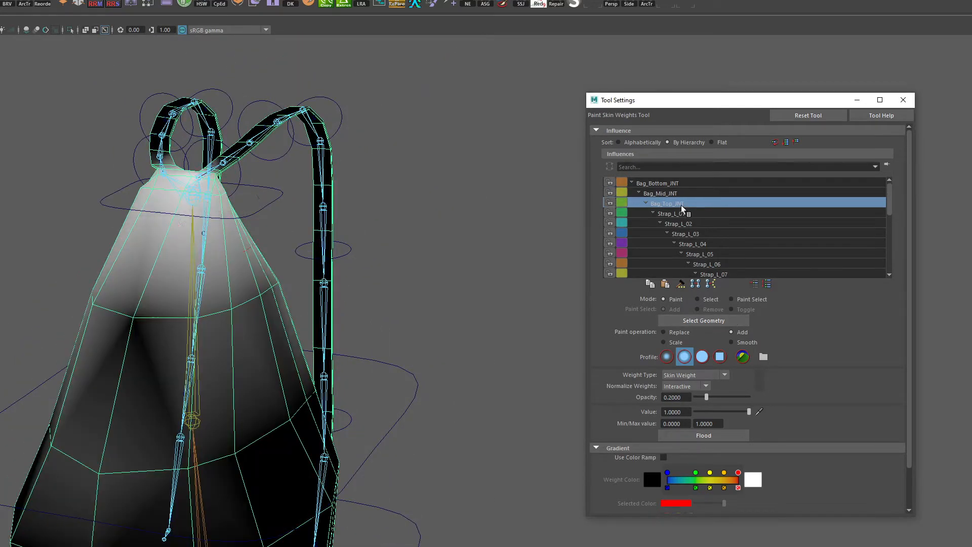
mouse_move(174, 196)
left_mouse_down("alt")
mouse_move(191, 210)
mouse_move(279, 184)
mouse_move(307, 265)
left_mouse_up("alt")
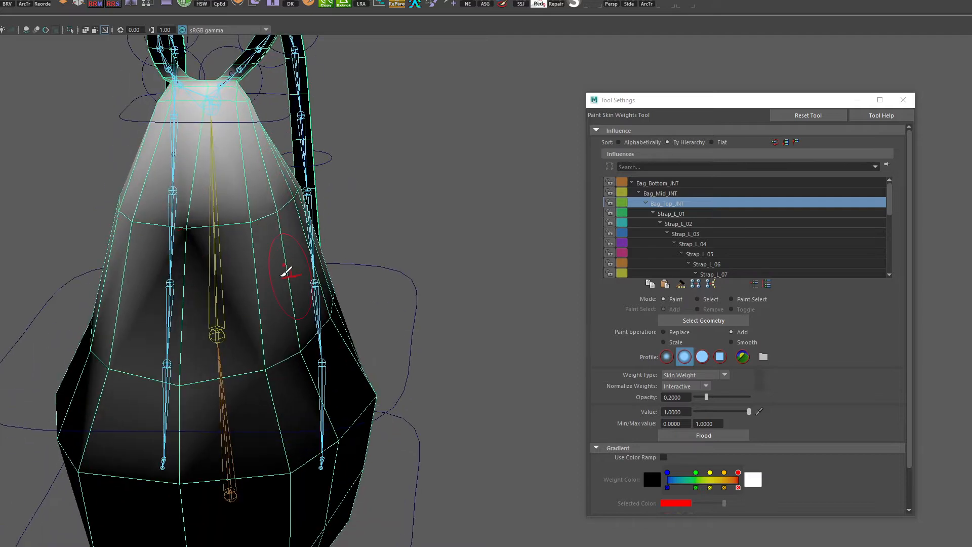
mouse_move(273, 207)
left_mouse_down("alt")
mouse_move(265, 254)
mouse_move(221, 289)
mouse_move(233, 282)
left_mouse_up("alt")
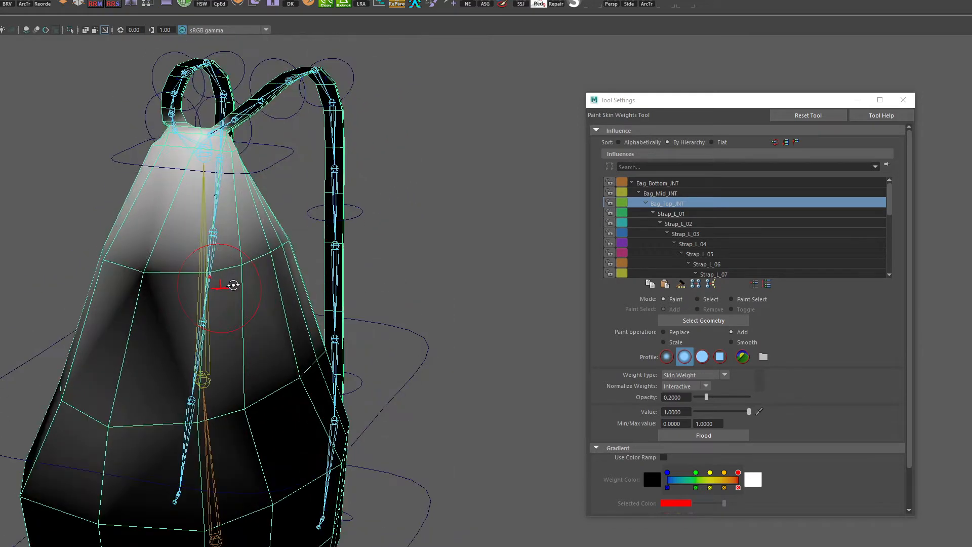
left_click(673, 195)
mouse_move(263, 409)
left_mouse_down()
mouse_move(53, 386)
mouse_move(196, 399)
mouse_move(297, 361)
mouse_move(155, 275)
mouse_move(257, 278)
mouse_move(273, 374)
mouse_move(119, 431)
left_mouse_up()
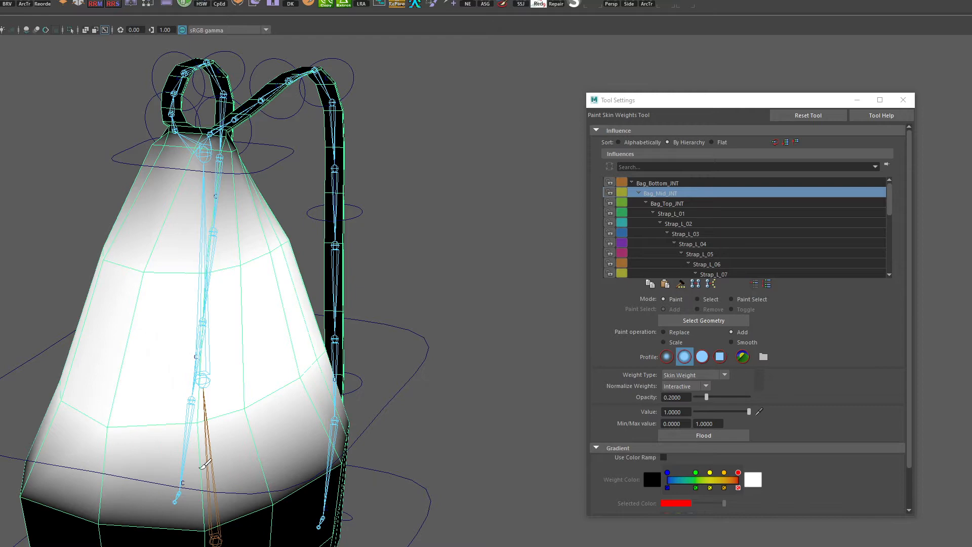
Compare the Bag_Top_JNT and Strap_L_01 influences, and add Bag_Mid_JNT weight to the panel facing the straps.
left_click(667, 203)
mouse_move(147, 326)
left_mouse_down("alt")
mouse_move(195, 329)
mouse_move(152, 332)
mouse_move(172, 336)
mouse_move(162, 344)
left_mouse_up("alt")
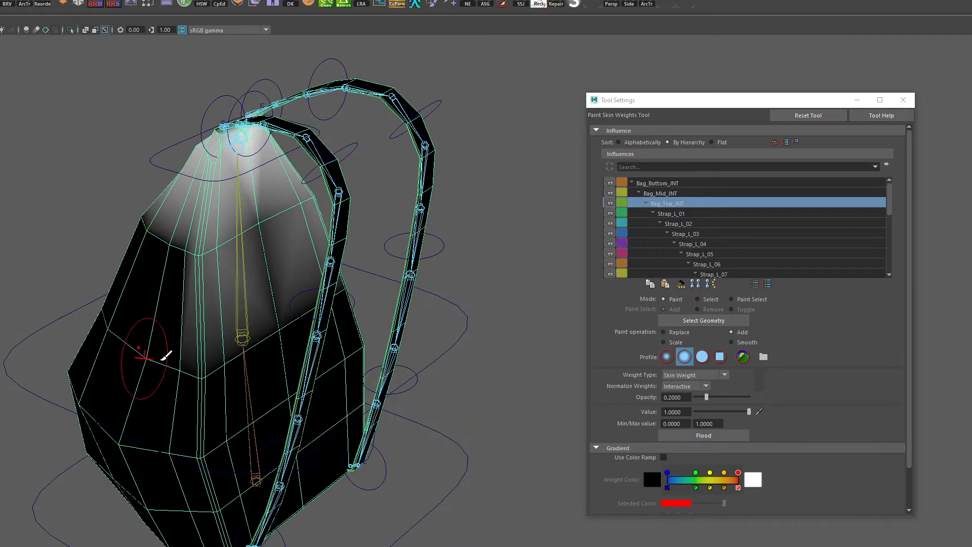
left_click(675, 214)
left_click(657, 193)
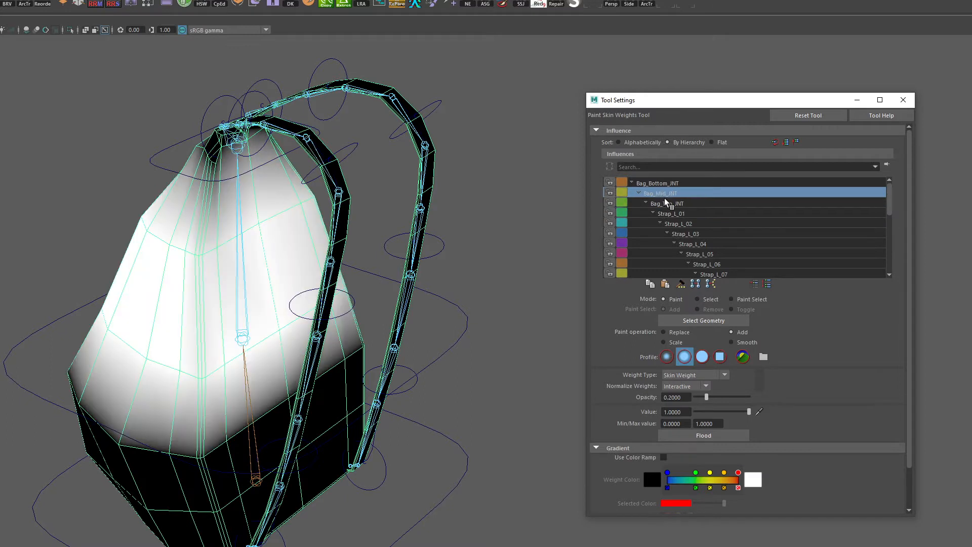
left_click(670, 204)
left_click(670, 193)
left_click(204, 370)
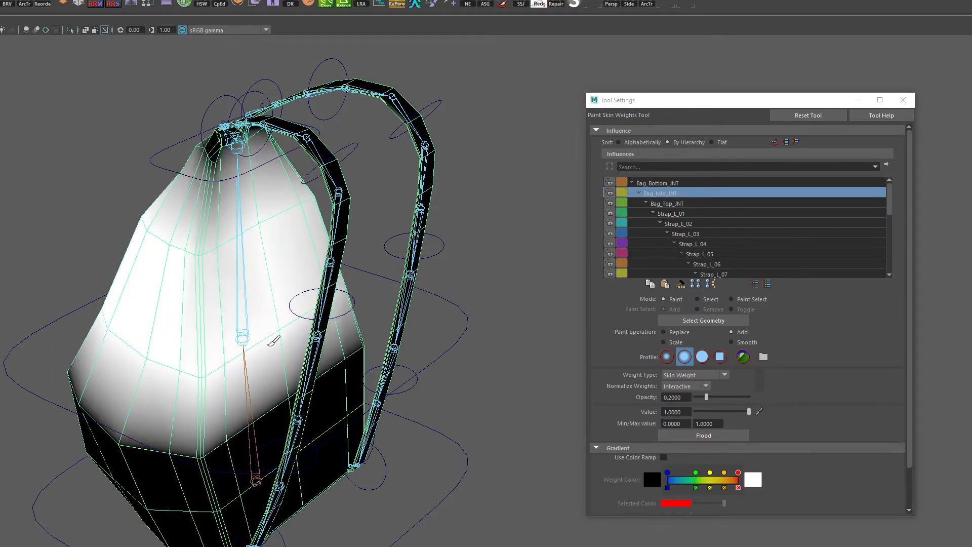
left_click_drag(259, 298, 190, 276)
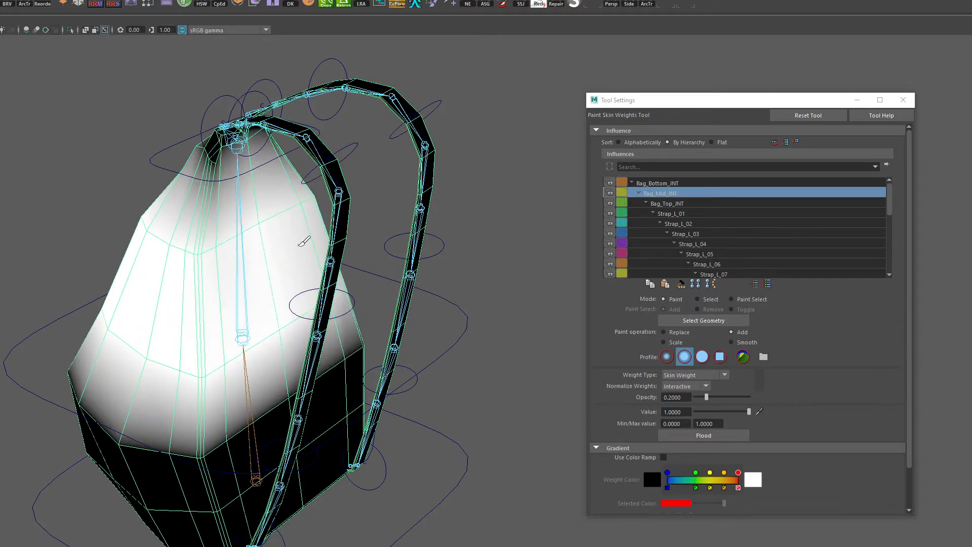
Remove Bag_Top_JNT weight from the strap-side panel below the upper edge loop using Replace at value 0 and opacity 1.
left_click(679, 203)
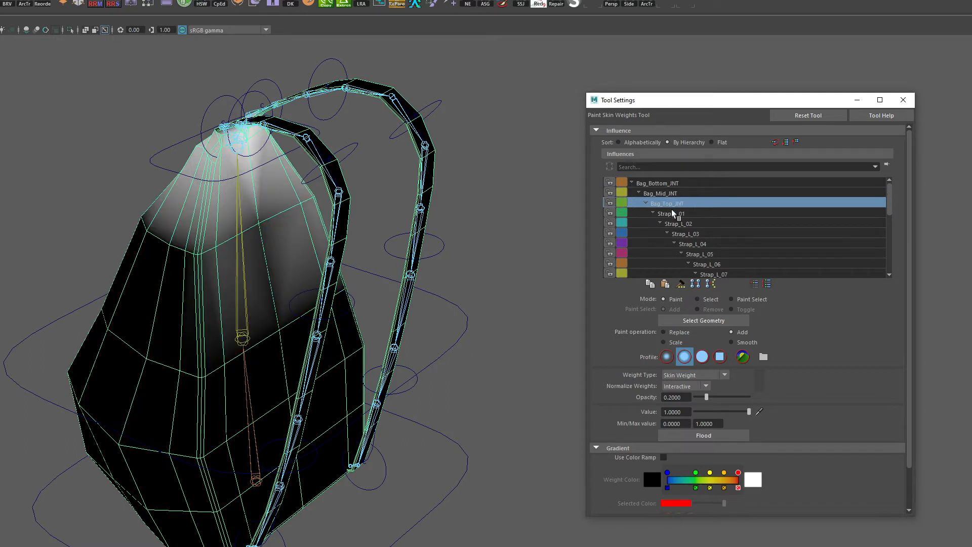
left_click(676, 333)
left_click(249, 340)
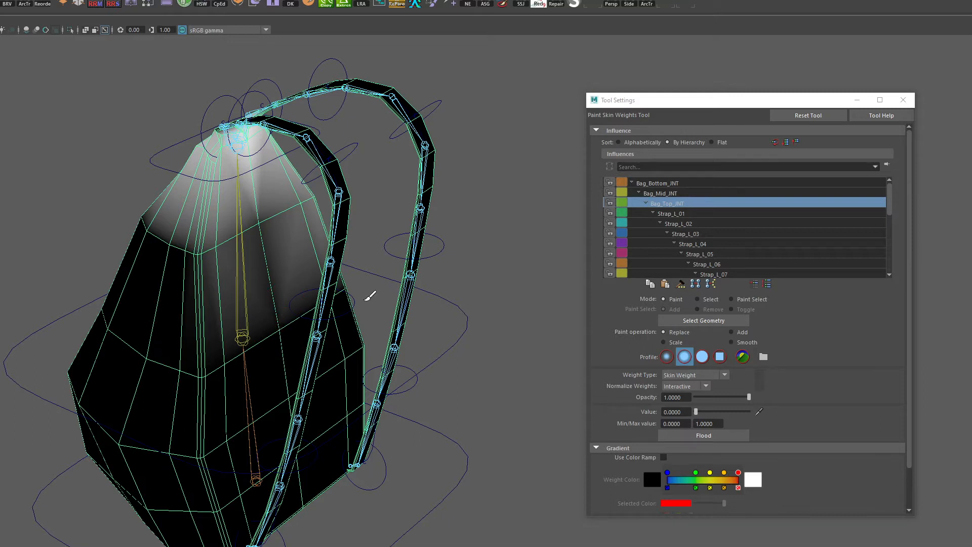
left_click_drag(261, 240, 274, 233)
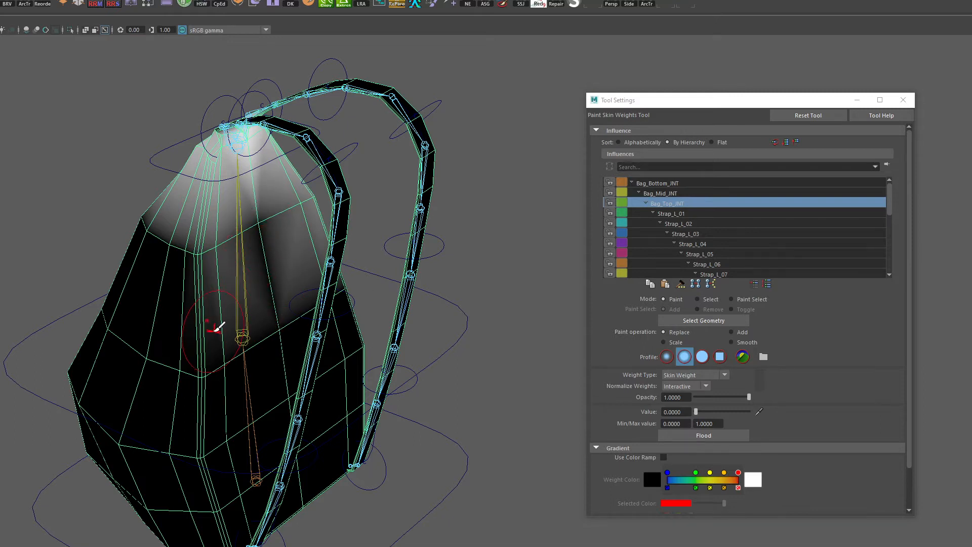
left_click(221, 270)
left_click(201, 269)
left_click(318, 229)
mouse_move(296, 235)
left_mouse_down()
mouse_move(333, 216)
mouse_move(299, 232)
left_mouse_up()
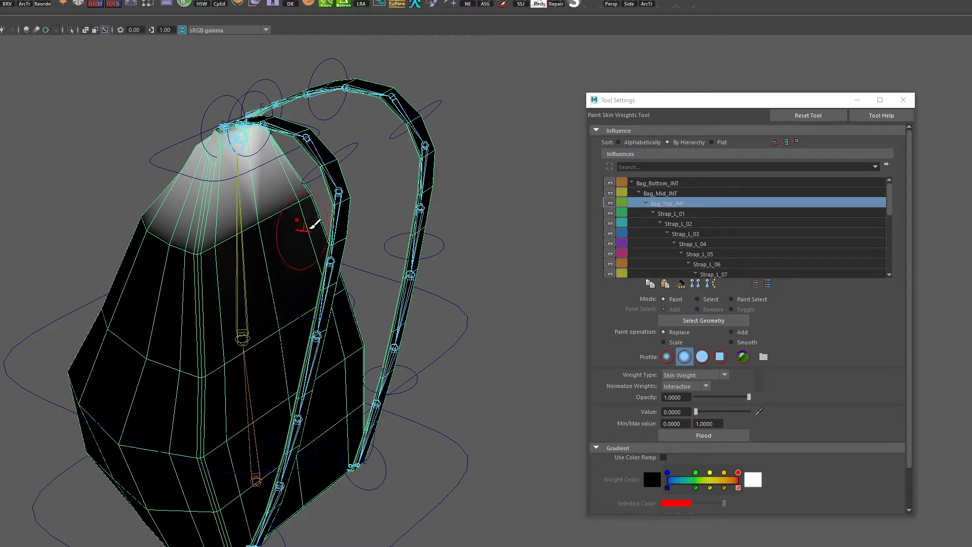
Mirror the skin weights across XY, positive to negative, with ray cast surface association and closest joint and one-to-one influence associations.
mouse_move(180, 356)
left_mouse_down("alt")
mouse_move(246, 328)
mouse_move(191, 321)
mouse_move(253, 341)
mouse_move(293, 332)
mouse_move(273, 346)
mouse_move(246, 345)
left_mouse_up("alt")
left_click_drag(184, 326, 178, 306, "alt")
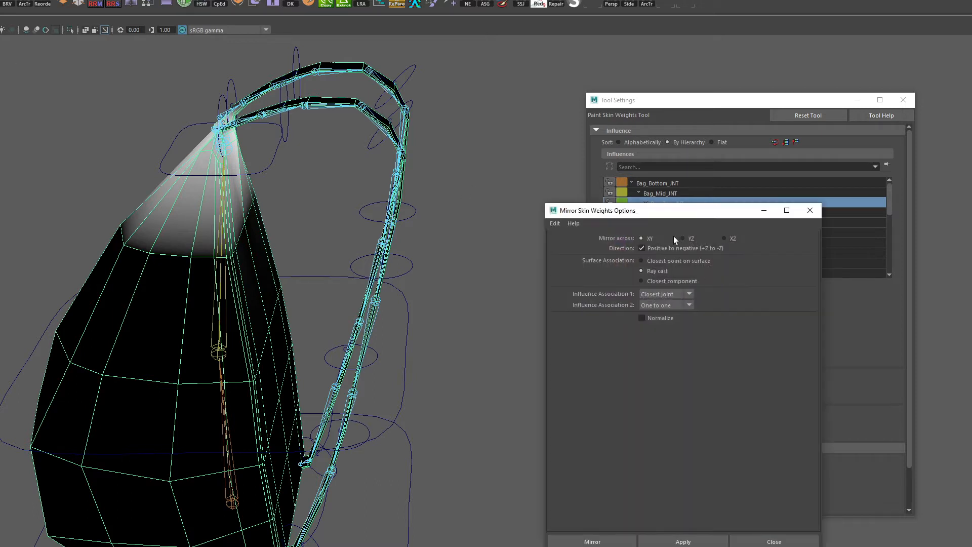
left_click(683, 541)
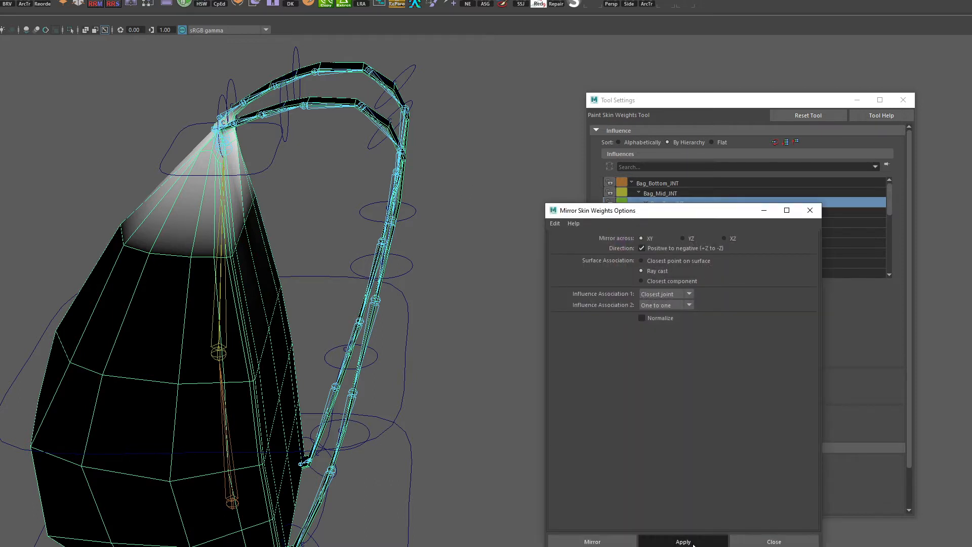
left_click_drag(460, 460, 329, 354, "alt")
left_click(810, 210)
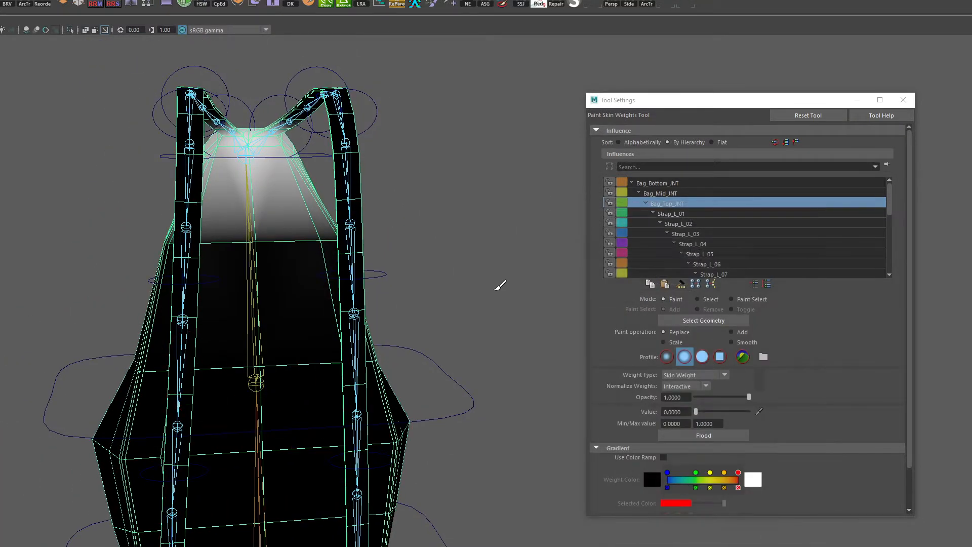
Examine the Strap_L_01 and Bag_Mid_JNT weights on the bag from several sides.
left_click(696, 212)
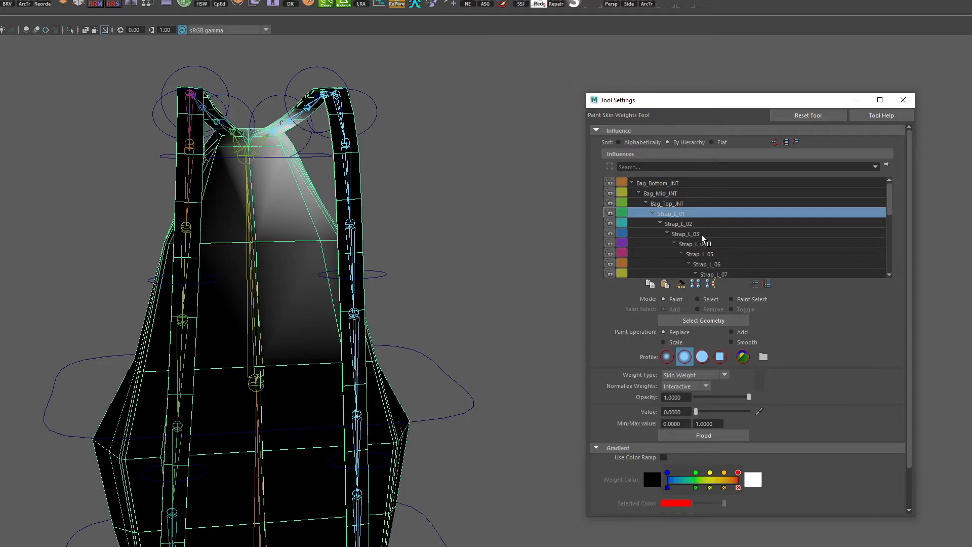
left_click_drag(286, 204, 277, 229, "alt")
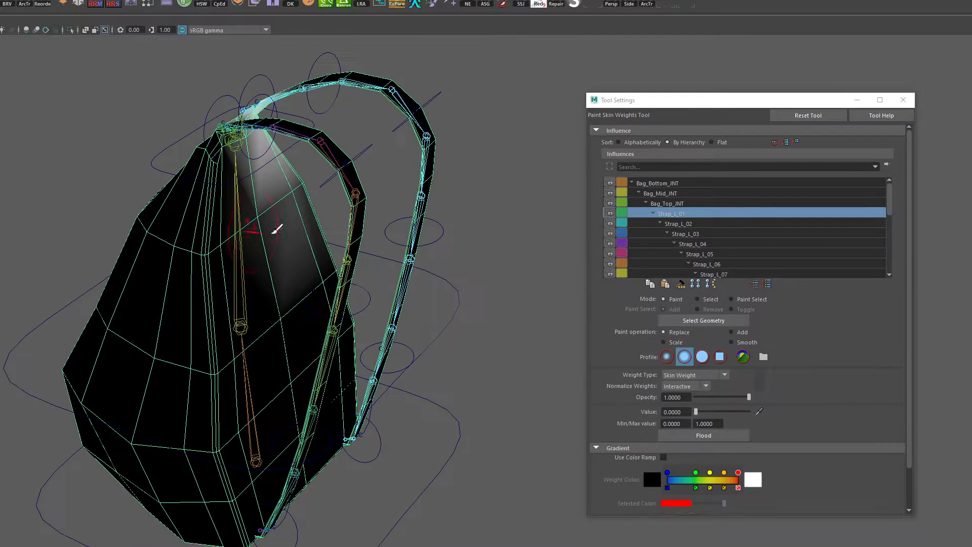
left_click(666, 193)
mouse_move(414, 225)
left_mouse_down("alt")
mouse_move(380, 217)
mouse_move(554, 213)
mouse_move(479, 230)
left_mouse_up("alt")
middle_click_drag(466, 316, 459, 235, "alt")
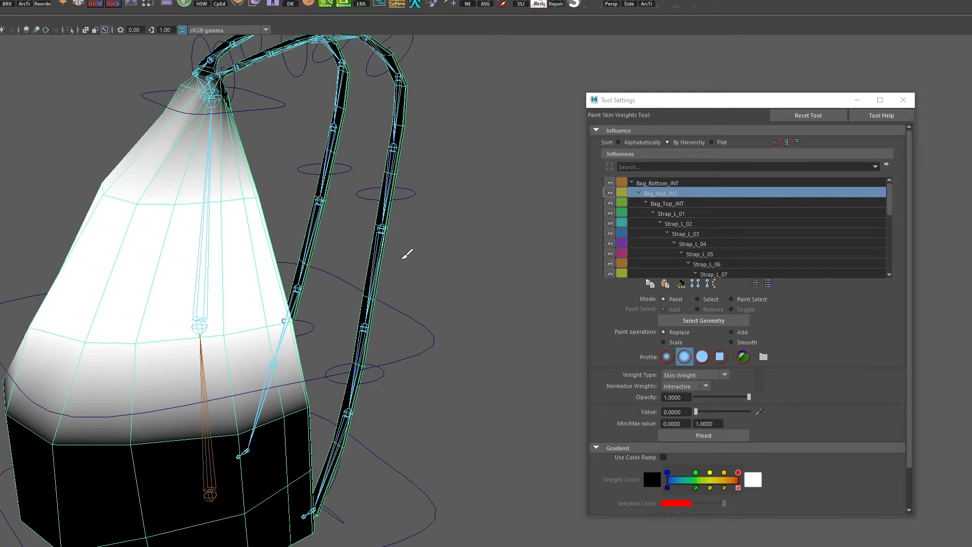
left_click_drag(408, 253, 326, 257, "alt")
Smooth the Bag_Bottom_JNT and Bag_Mid_JNT weights over the whole mesh, flooding each influence twice at opacity 1.
left_click(679, 183)
mouse_move(512, 278)
left_mouse_down("alt")
mouse_move(485, 289)
mouse_move(501, 336)
left_mouse_up("alt")
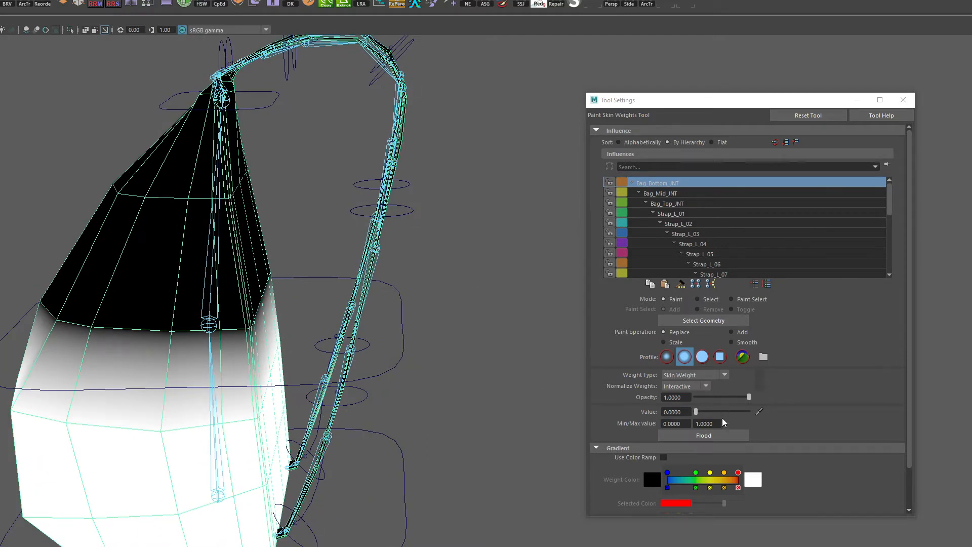
left_click(746, 347)
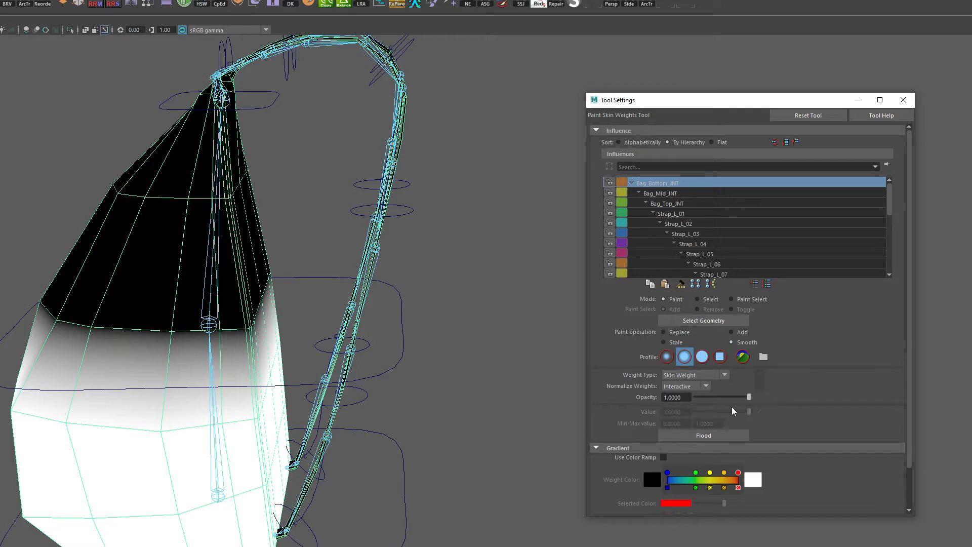
left_click(719, 437)
left_click(719, 438)
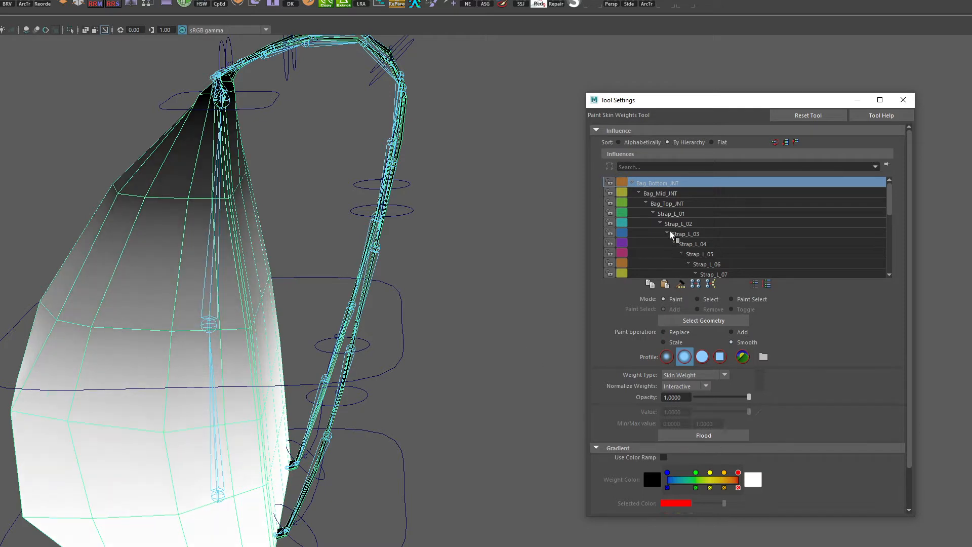
left_click(669, 192)
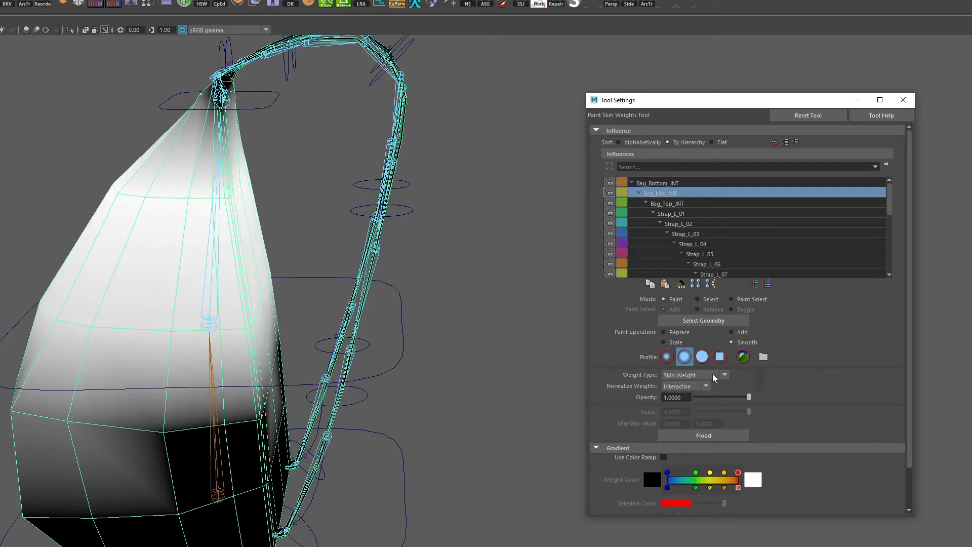
left_click(731, 436)
left_click(731, 436)
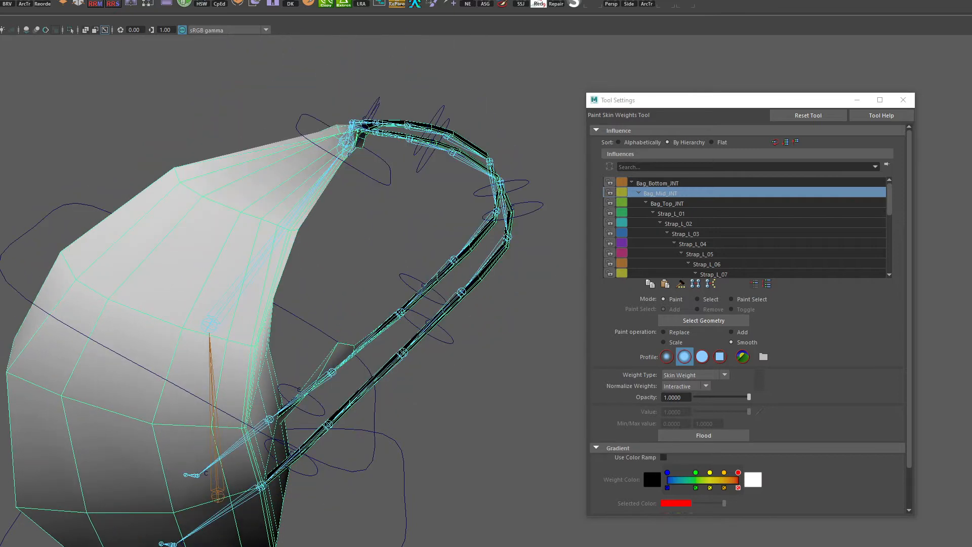
Examine the smoothed Bag_Mid_JNT weights on the bag from the side, above and near the strap attachment.
mouse_move(143, 506)
left_mouse_down("alt")
mouse_move(268, 492)
mouse_move(341, 498)
mouse_move(116, 487)
mouse_move(144, 479)
mouse_move(286, 521)
left_mouse_up("alt")
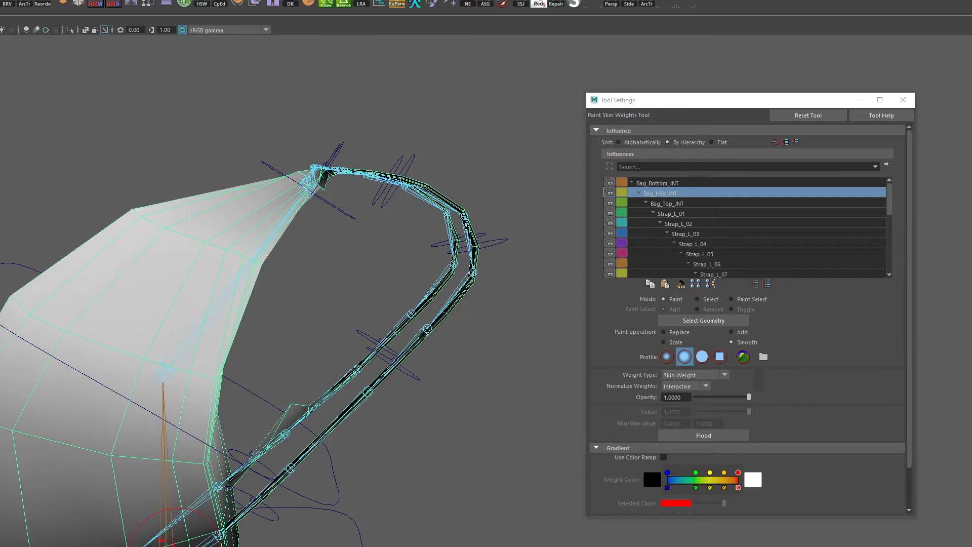
left_click_drag(194, 186, 190, 259, "alt")
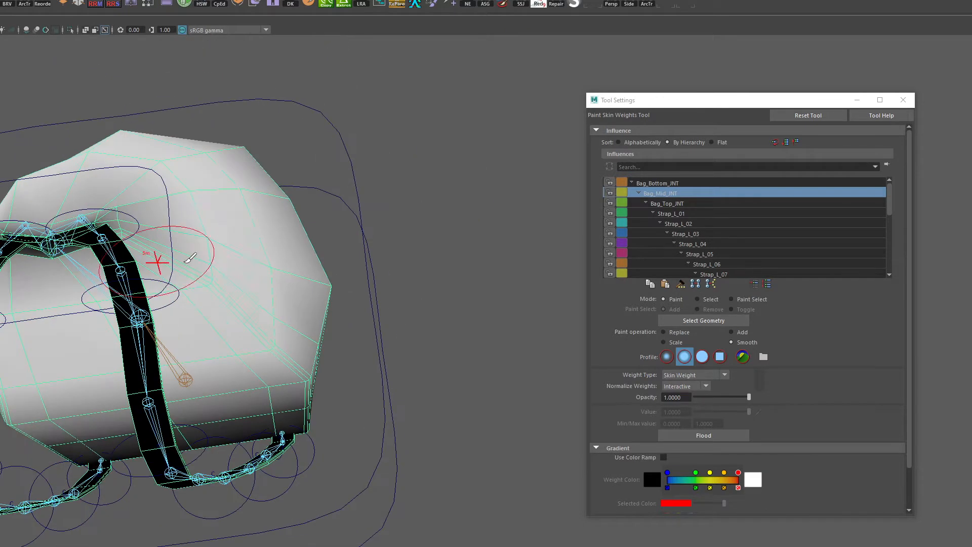
mouse_move(184, 361)
left_mouse_down("alt")
mouse_move(417, 348)
mouse_move(54, 328)
left_mouse_up("alt")
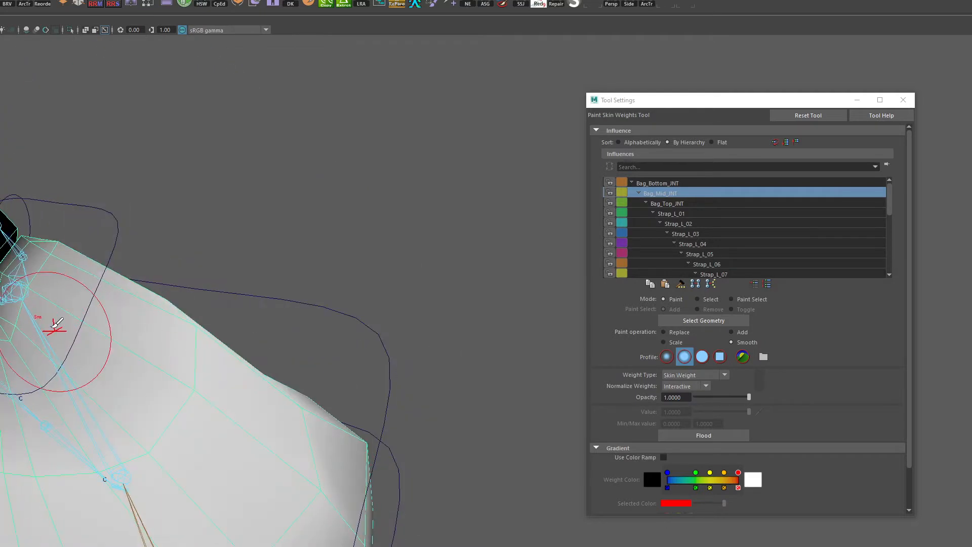
middle_click_drag(171, 307, 293, 302, "alt")
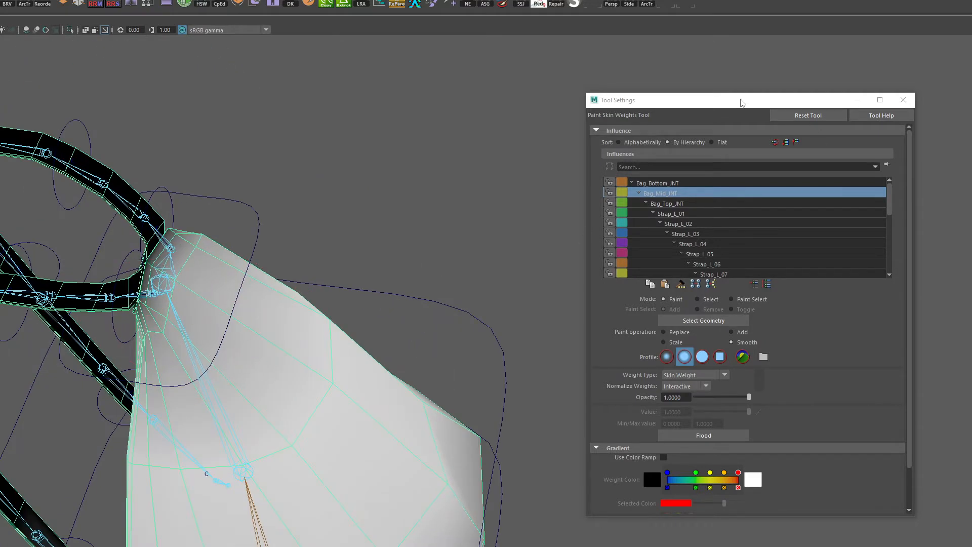
key("super+Down")
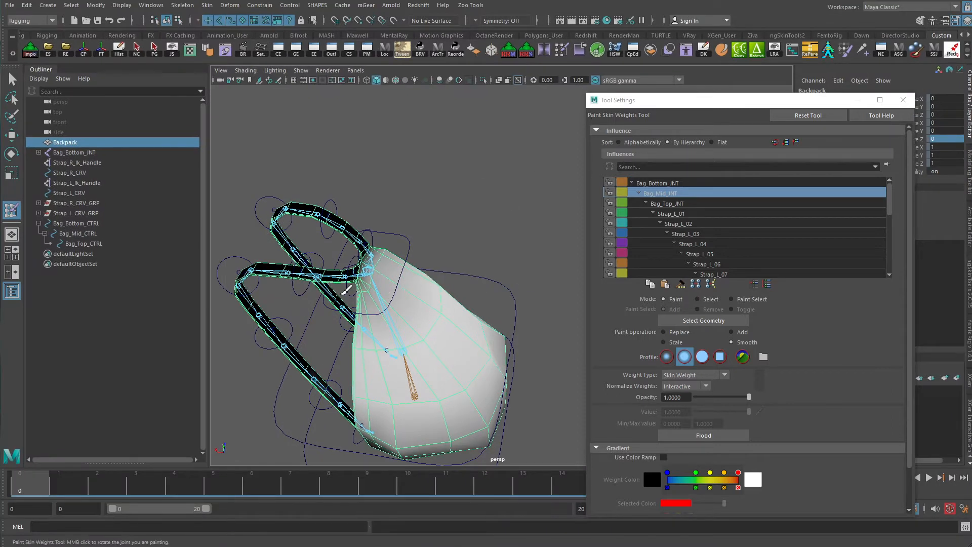
left_click_drag(355, 320, 339, 266, "alt")
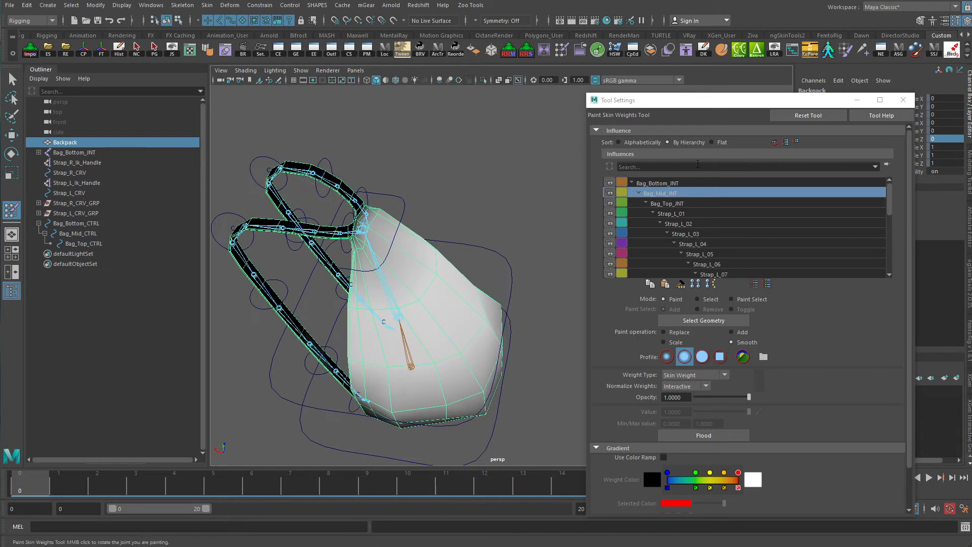
left_click_drag(700, 103, 772, 86)
right_click_drag(234, 253, 375, 226, "alt")
left_click_drag(375, 227, 649, 221, "alt")
left_click_drag(540, 238, 439, 248, "alt")
Display the Strap_L_01 influence and examine its spread over the upper bag and side panels from several angles.
left_click(749, 198)
left_click_drag(785, 82, 875, 86)
right_click_drag(466, 192, 615, 195, "alt")
left_click_drag(603, 202, 555, 154, "alt")
middle_click_drag(554, 154, 512, 293, "alt")
mouse_move(511, 294)
left_mouse_down("alt")
mouse_move(455, 299)
mouse_move(493, 302)
left_mouse_up("alt")
middle_click_drag(493, 302, 522, 198, "alt")
left_click_drag(585, 287, 576, 286, "alt")
right_click_drag(577, 286, 453, 271, "alt")
left_click_drag(454, 271, 439, 320, "alt")
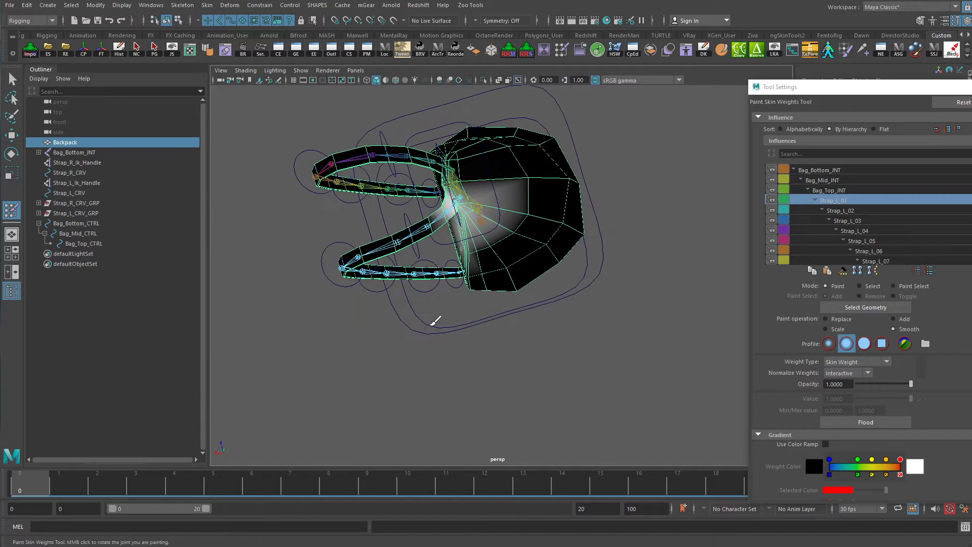
right_click_drag(439, 320, 660, 293, "alt")
middle_click_drag(491, 226, 490, 233, "alt")
mouse_move(490, 233)
left_mouse_down("alt")
mouse_move(462, 321)
mouse_move(512, 314)
left_mouse_up("alt")
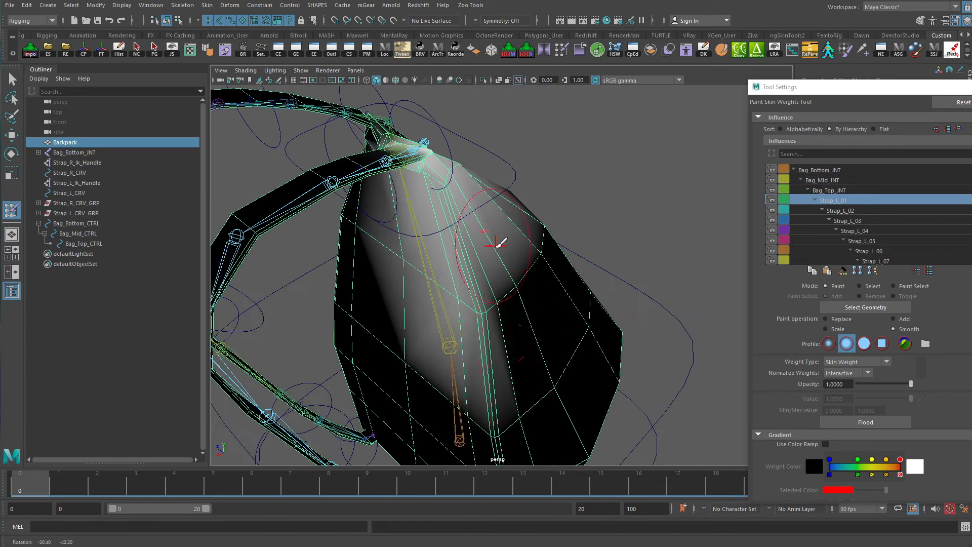
Clear the paint settings out of the way and set the playback end time to 40.
left_click_drag(864, 90, 971, 117)
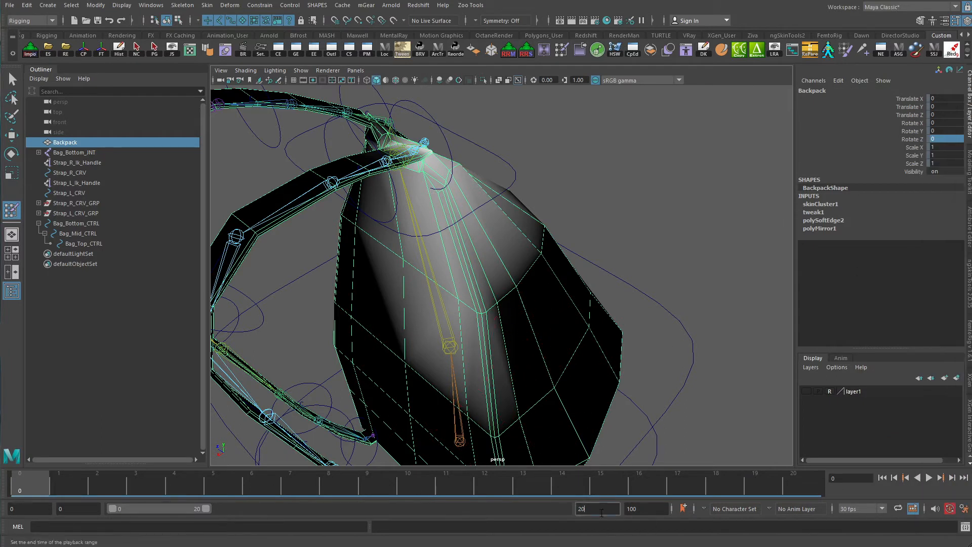
type("40")
key("Return")
Key the Strap_R_CRV_01 control in its rest pose at frames 20 and 30.
left_click_drag(440, 490, 413, 491)
left_click_drag(447, 264, 415, 230, "alt")
key("w")
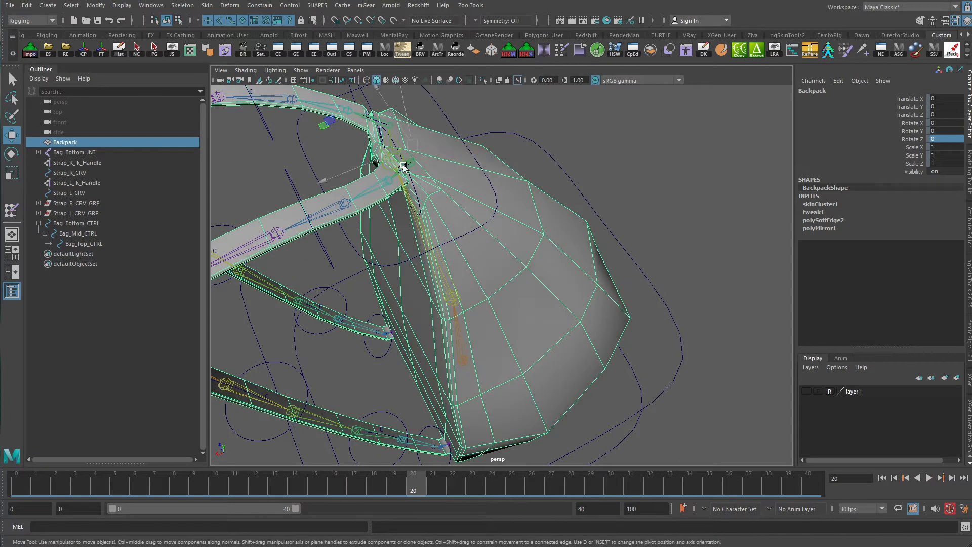
left_click_drag(430, 152, 454, 139, "alt")
left_click(443, 126)
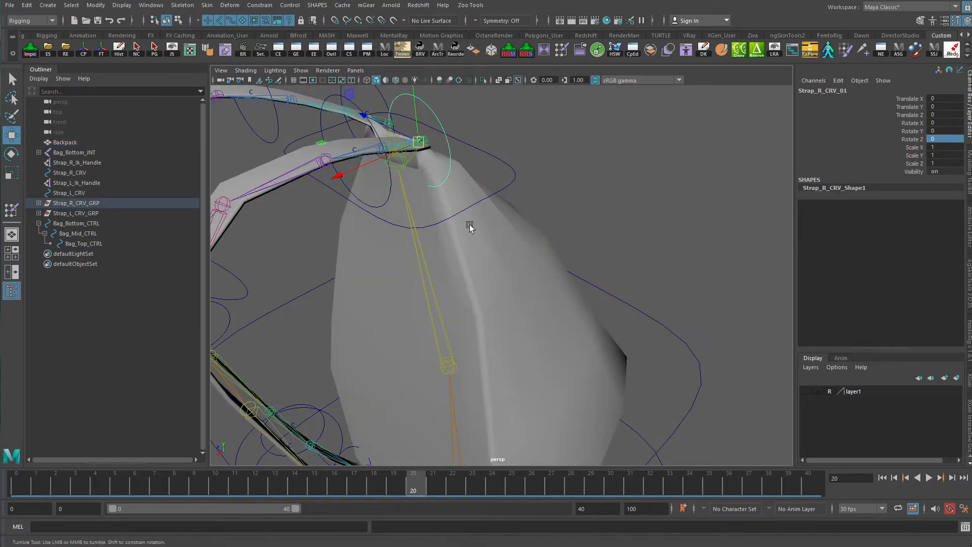
key("s")
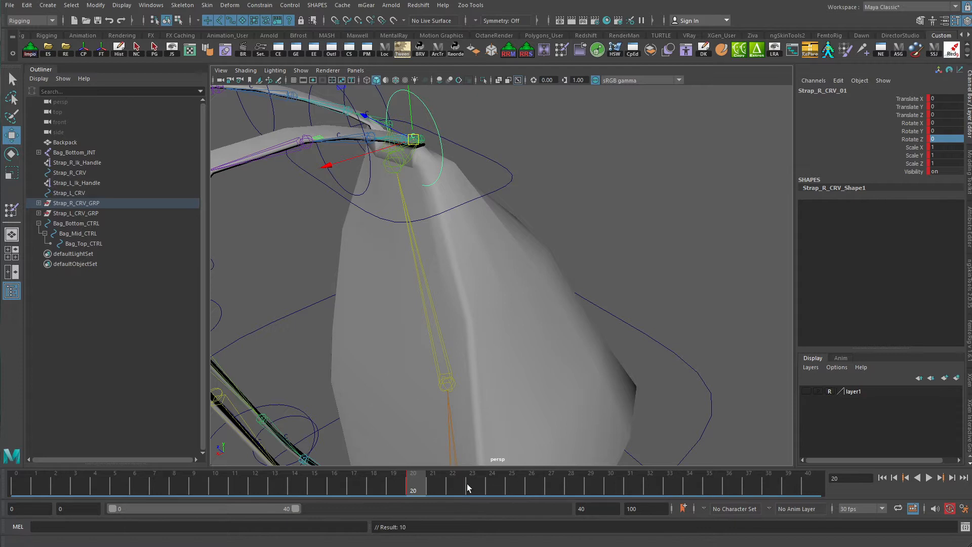
mouse_move(530, 486)
left_mouse_down()
mouse_move(613, 490)
mouse_move(603, 492)
left_mouse_up()
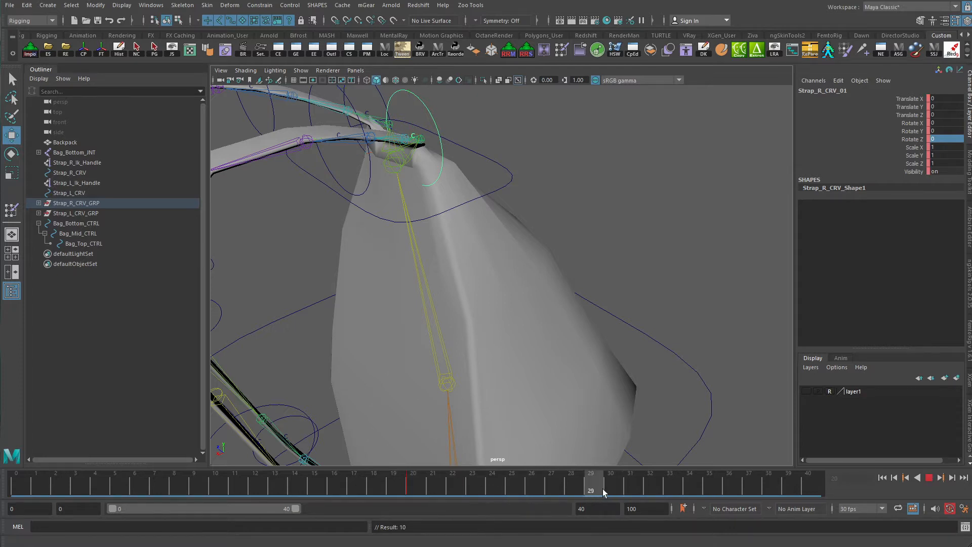
At frame 25, pose and key Strap_R_CRV_01 with Translate 3.443, -0.145, 1.283 and Rotate Z 11.828, undoing the larger trial rotation.
left_click(521, 486)
key("e")
left_click_drag(327, 112, 409, 151)
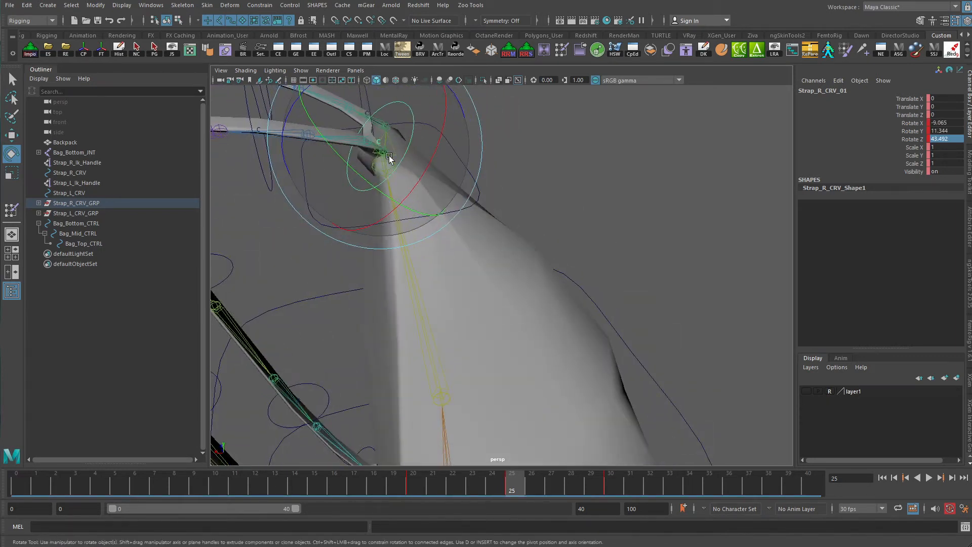
key("ctrl+z")
key("w")
left_click_drag(372, 147, 340, 226)
left_click_drag(361, 186, 351, 193)
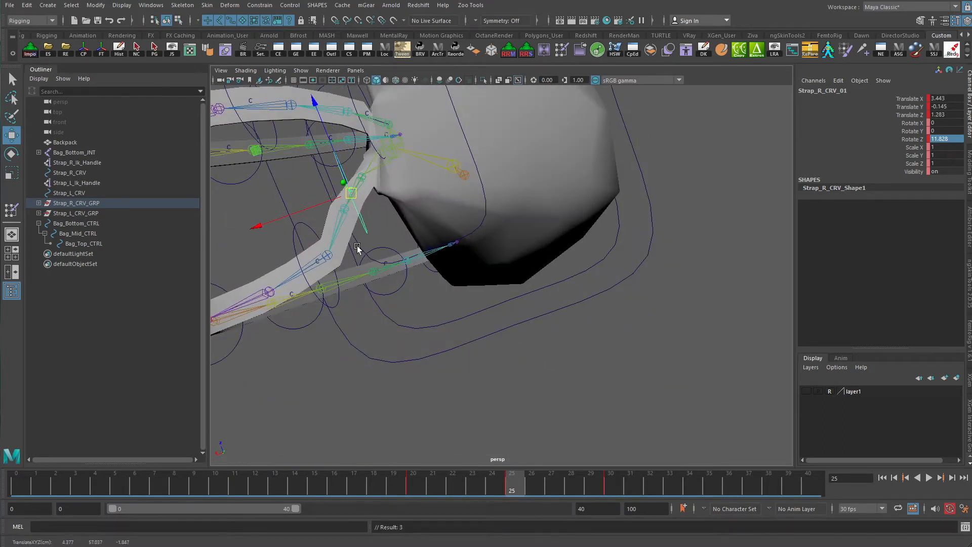
Play and scrub the strap animation with wireframe shown on the shaded mesh to check how the bag's side panels deform.
key("alt+v")
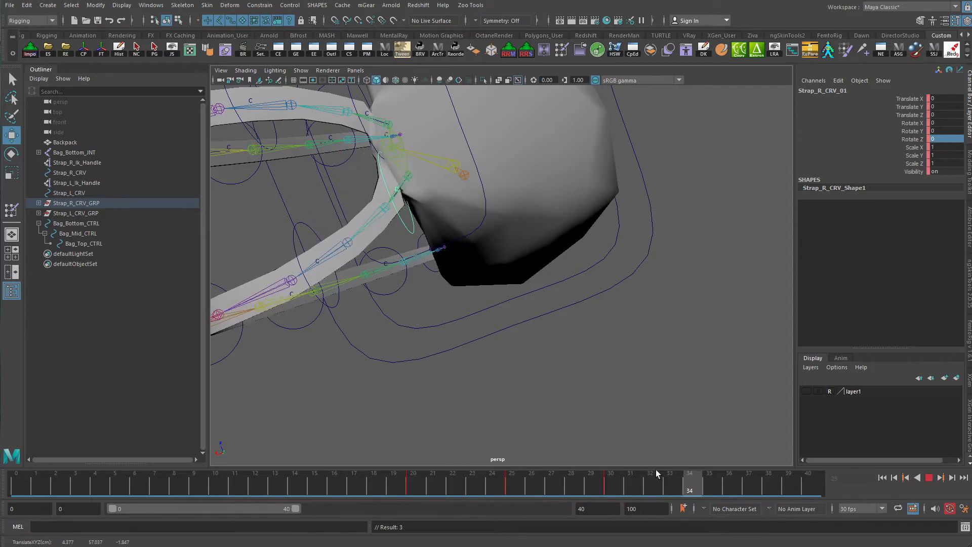
left_click(715, 470)
left_click(513, 490)
left_click_drag(428, 395, 408, 211, "alt")
middle_click_drag(488, 323, 497, 287, "alt")
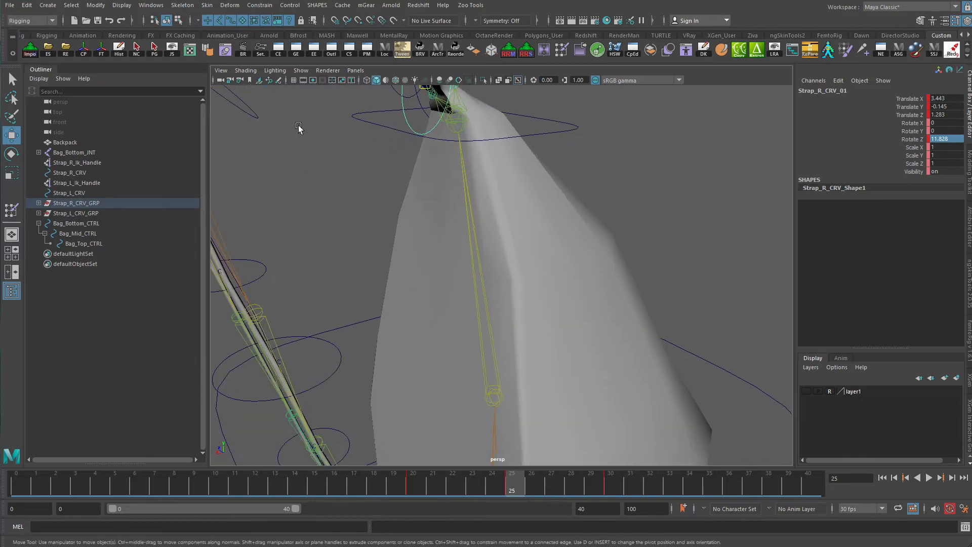
key("alt+5")
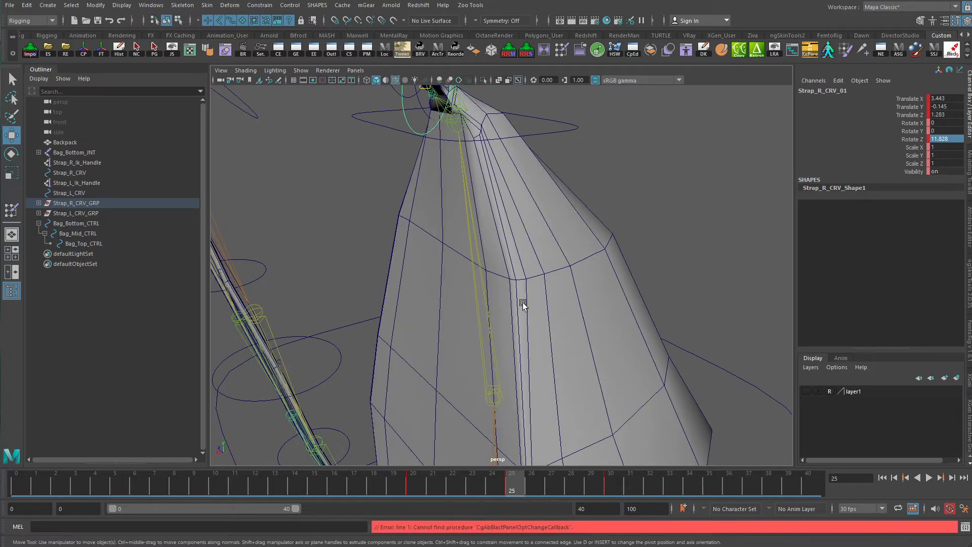
left_click_drag(522, 303, 524, 415, "alt")
key("alt+v")
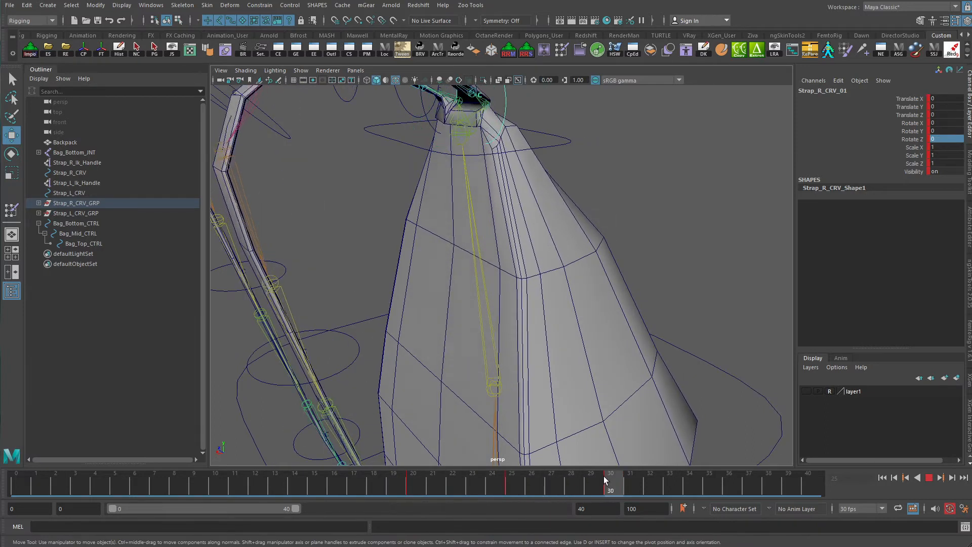
left_click_drag(575, 479, 599, 480)
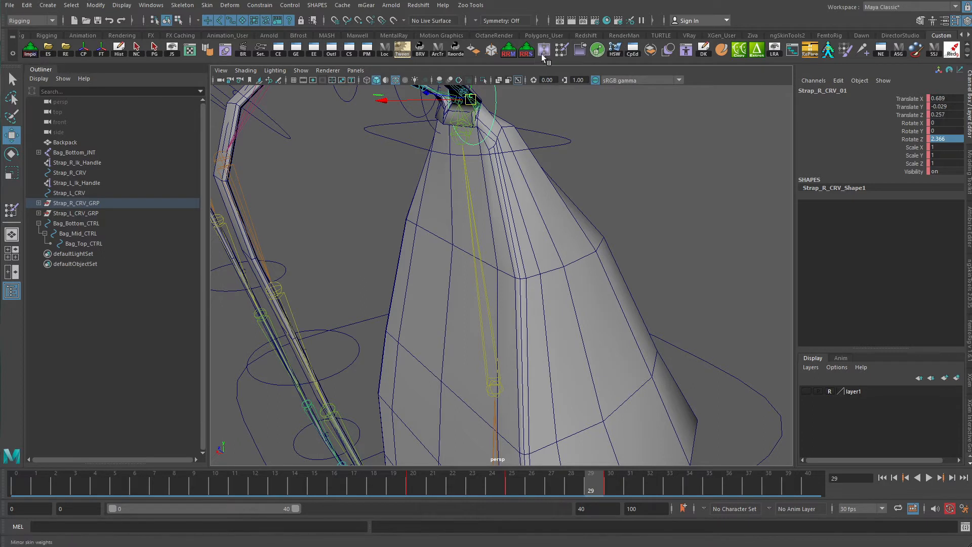
Start painting skin weights on the Backpack and remove Strap_L_01 weight from the lower bag panels using Replace at value 0 and opacity 1.
left_click(562, 50)
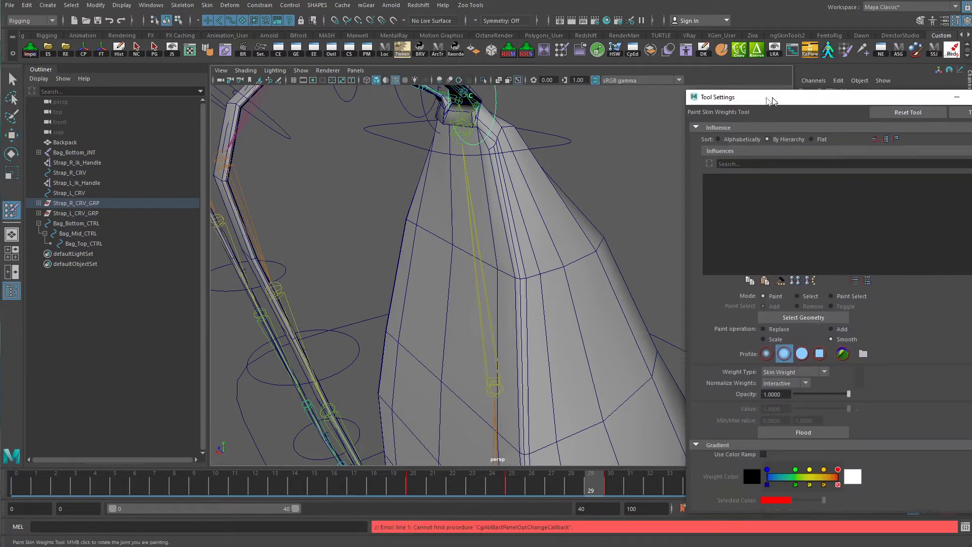
key("w")
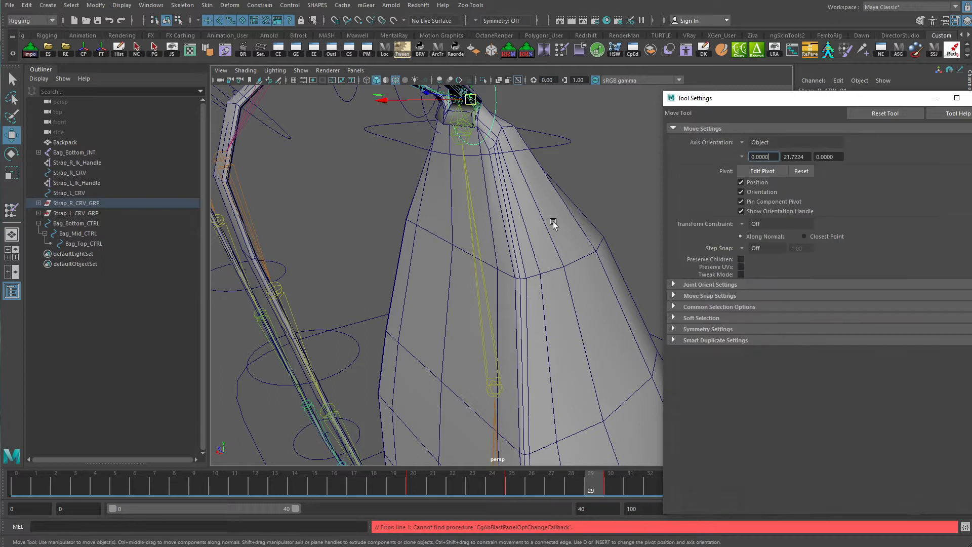
left_click(479, 129)
left_click(561, 50)
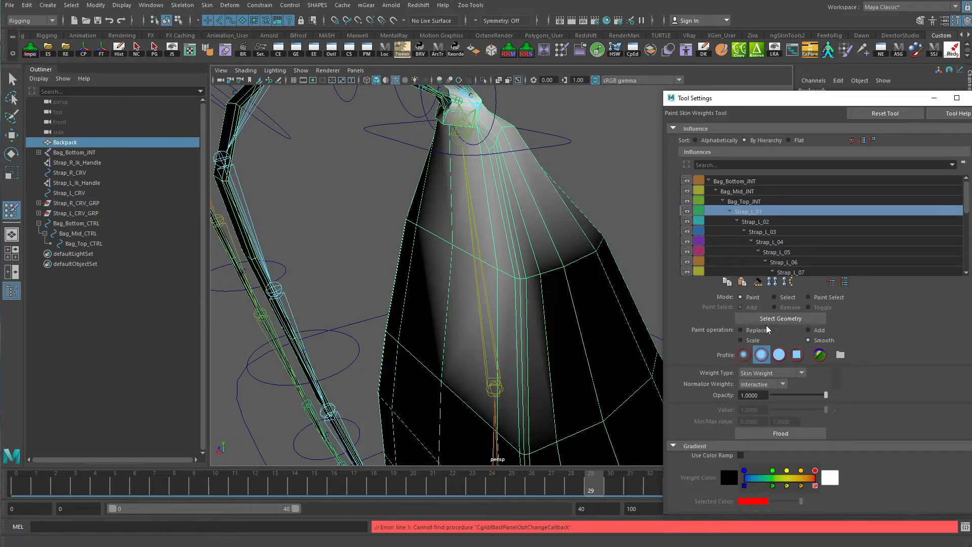
left_click(817, 331)
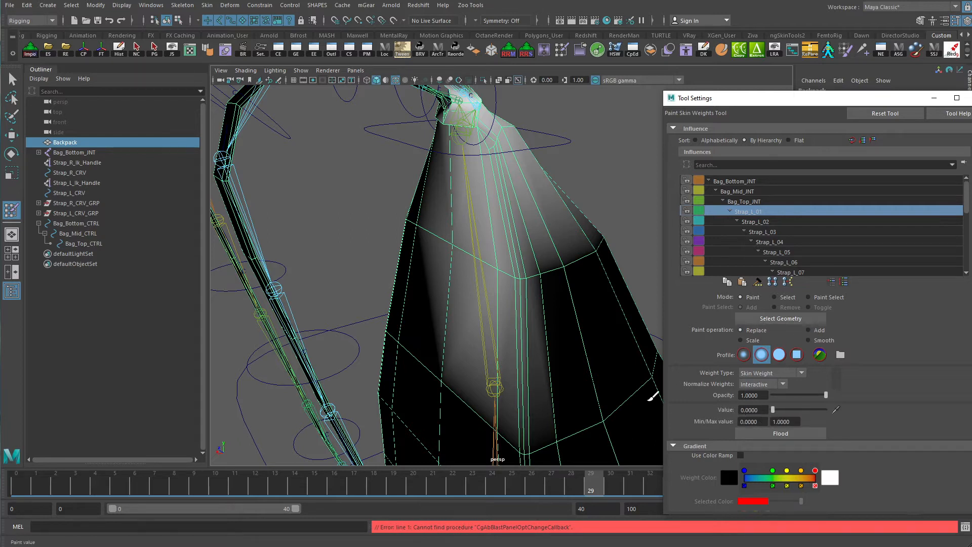
mouse_move(521, 343)
left_mouse_down()
mouse_move(534, 286)
mouse_move(430, 271)
mouse_move(477, 265)
mouse_move(555, 291)
mouse_move(494, 311)
mouse_move(518, 319)
mouse_move(426, 310)
mouse_move(466, 344)
mouse_move(462, 314)
mouse_move(593, 307)
mouse_move(560, 261)
mouse_move(327, 283)
mouse_move(408, 282)
mouse_move(378, 303)
left_mouse_up()
At frame 25, paint down the Strap_L_01 weight along the upper side panel's edge loop and undo the excess stroke.
mouse_move(592, 498)
left_mouse_down()
mouse_move(474, 498)
mouse_move(512, 497)
left_mouse_up()
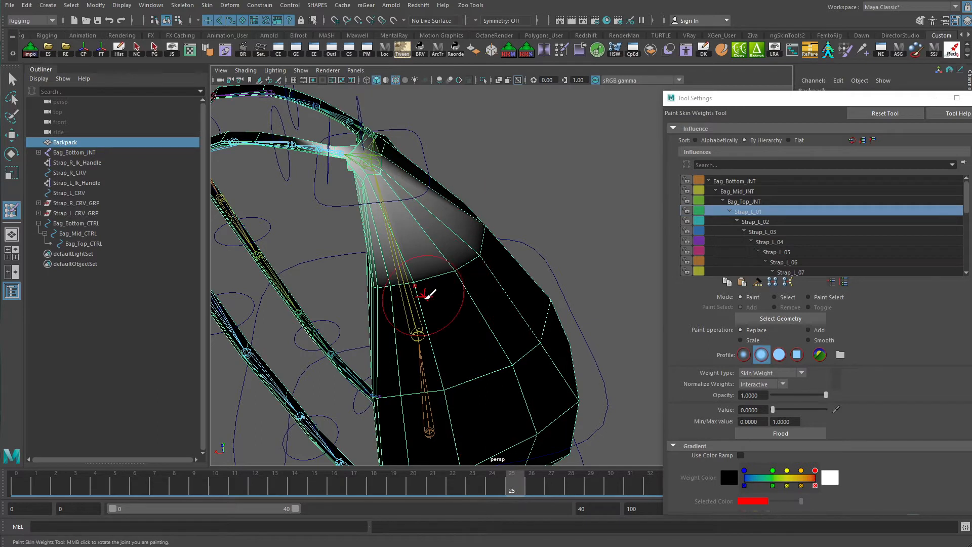
left_click_drag(447, 280, 489, 230)
key("ctrl+z")
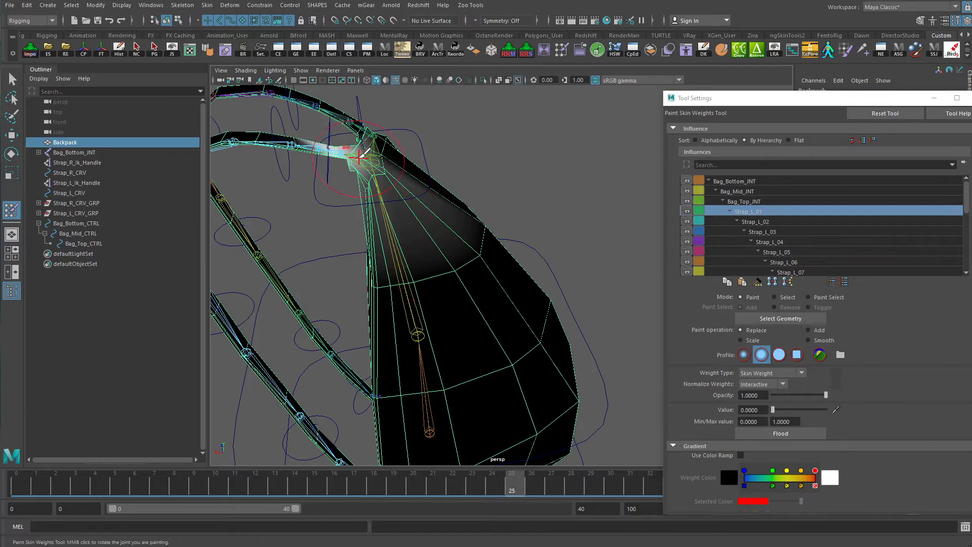
left_click_drag(381, 273, 469, 237, "alt")
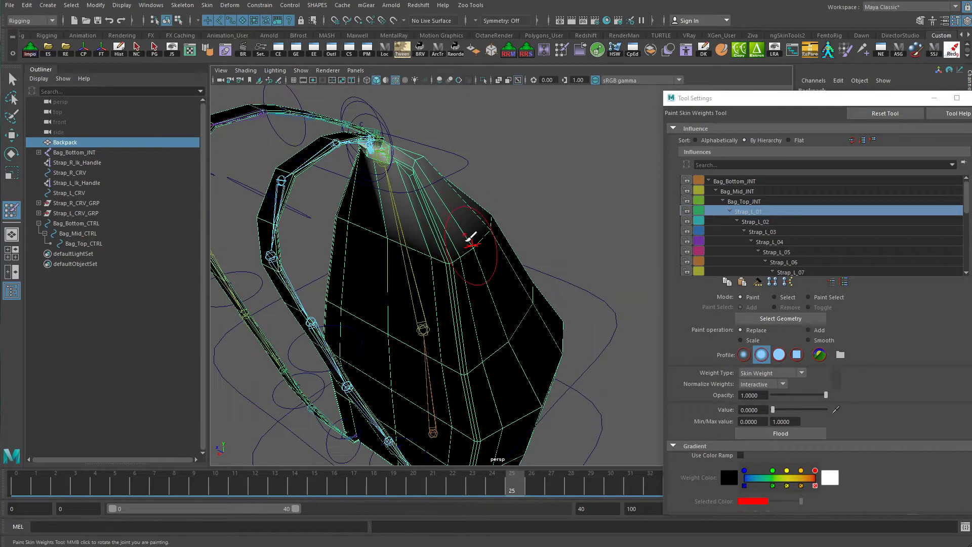
At frame 24, compare the Strap_L_02 and Strap_L_01 influences and paint Strap_L_01 weight off the strap beyond its base with Replace at value 0.
left_click_drag(426, 483, 495, 470)
left_click_drag(479, 299, 406, 274, "alt")
left_click(762, 222)
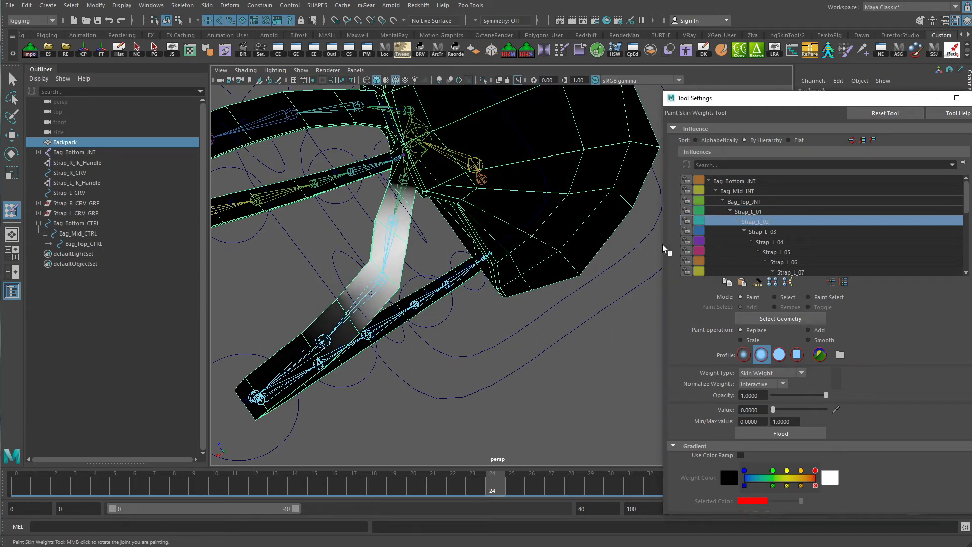
left_click(753, 211)
left_click_drag(384, 262, 379, 269)
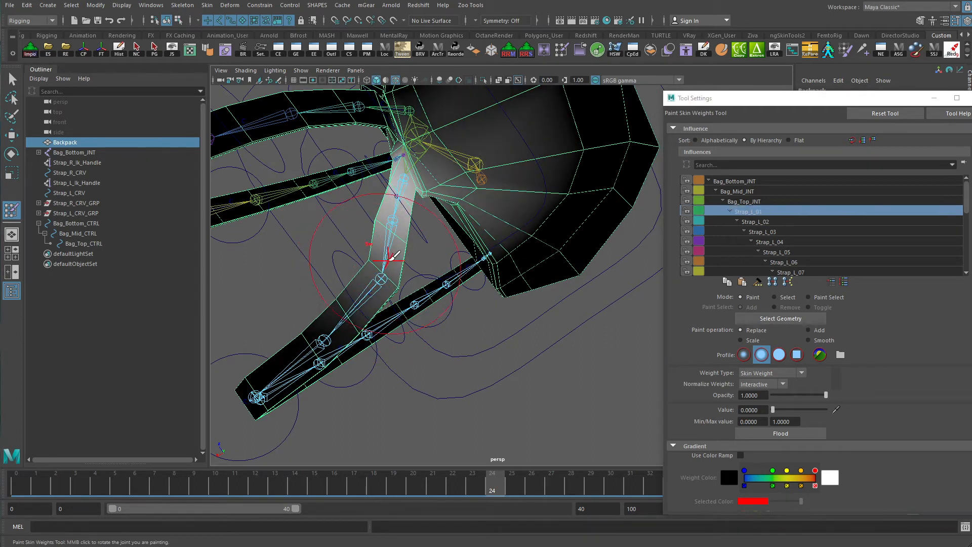
left_click_drag(381, 234, 468, 191, "alt")
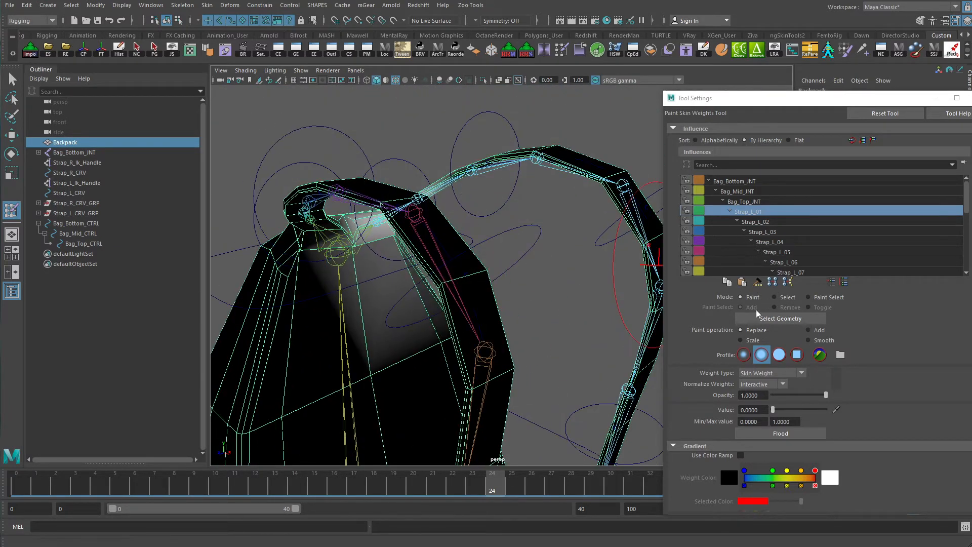
Flood the Strap_L_01 weights with the Smooth operation at opacity 1 and inspect the strap base at frame 25.
left_click(821, 340)
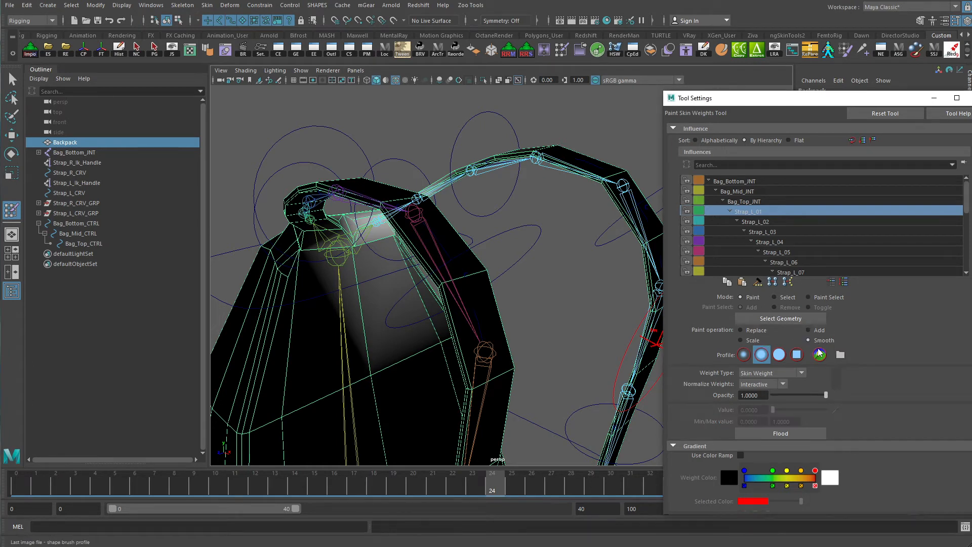
left_click(781, 433)
left_click_drag(465, 293, 356, 459, "alt")
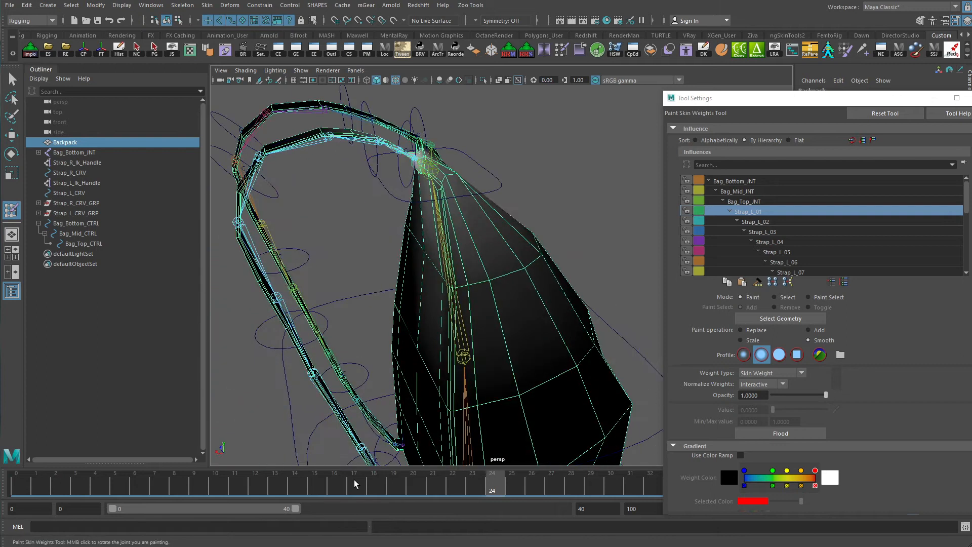
mouse_move(512, 490)
left_mouse_down()
mouse_move(572, 489)
mouse_move(456, 490)
mouse_move(533, 491)
mouse_move(523, 488)
left_mouse_up()
left_click_drag(476, 258, 425, 354, "alt")
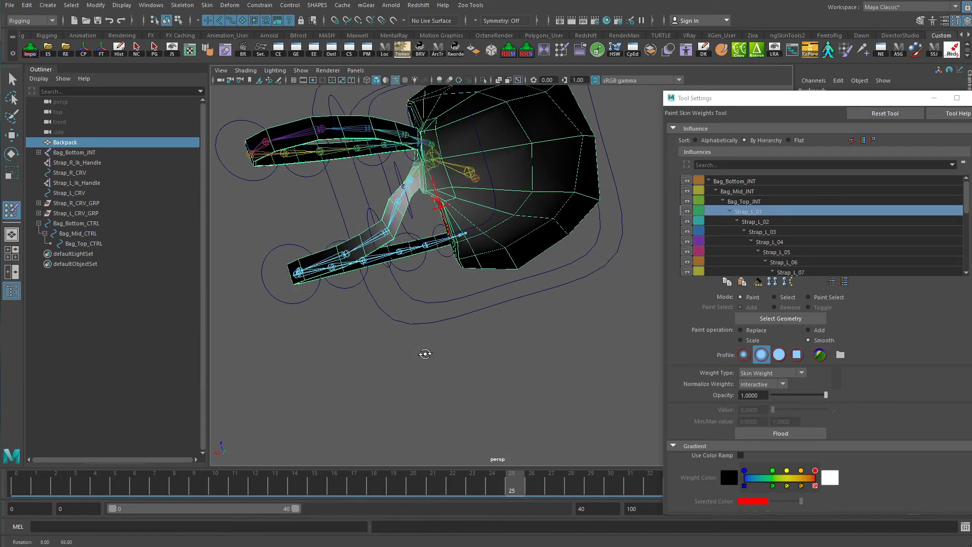
right_click_drag(425, 354, 585, 261, "alt")
middle_click_drag(584, 261, 598, 286, "alt")
Smooth the Strap_L_02 influence by flooding it twice with opacity 1.
left_click(773, 223)
left_click_drag(427, 307, 477, 260, "alt")
right_click_drag(477, 259, 433, 197, "alt")
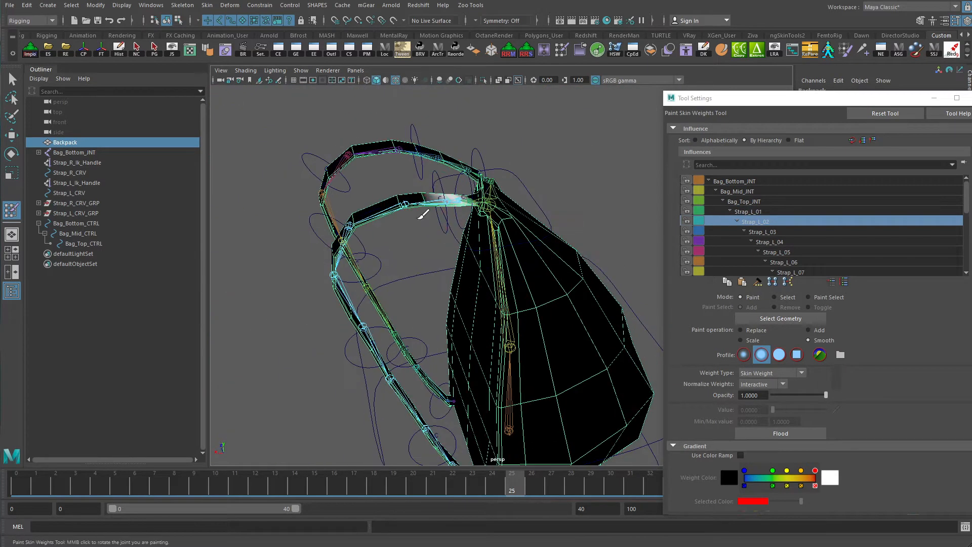
left_click_drag(434, 197, 402, 310, "alt")
right_click_drag(402, 311, 524, 316, "alt")
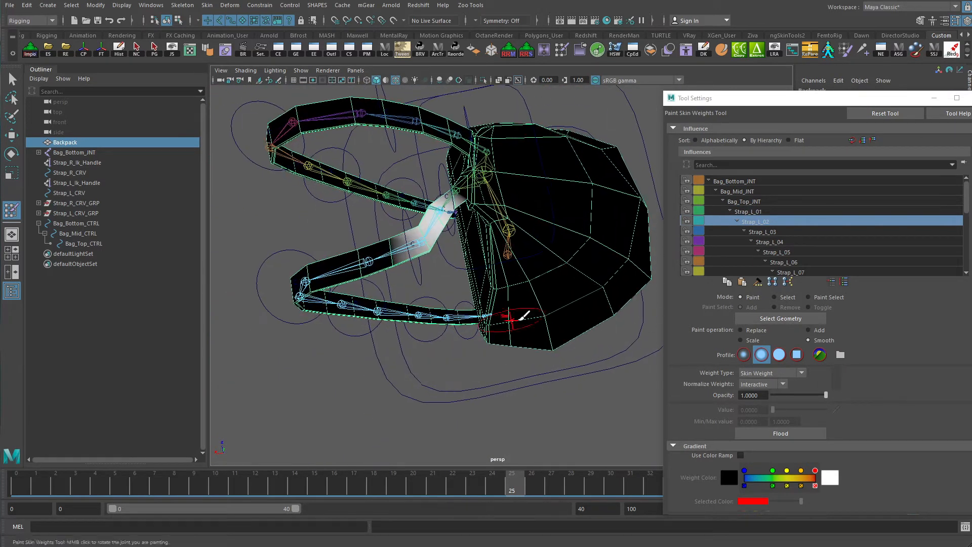
left_click(793, 437)
left_click(794, 437)
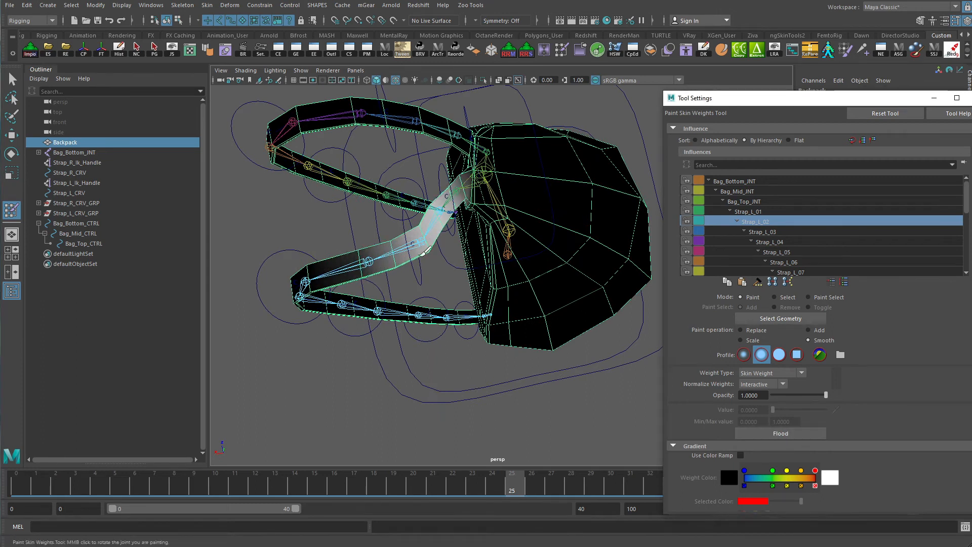
Switch to the Move tool and try to delete the strap's base control keys between frames 20 and 30.
scroll(484, 244, "up", 3)
key("w")
left_click(426, 152)
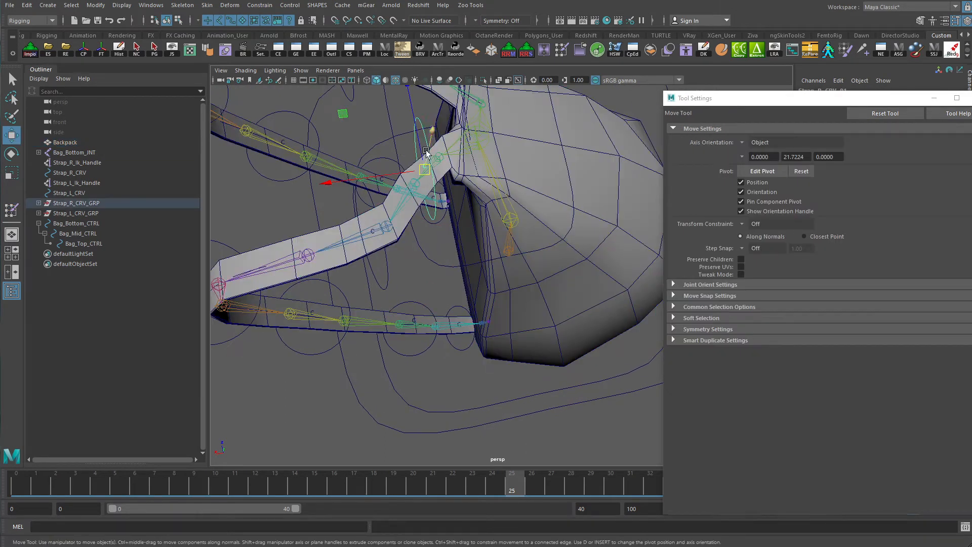
mouse_move(416, 482)
left_mouse_down()
mouse_move(505, 473)
mouse_move(421, 478)
mouse_move(541, 488)
mouse_move(446, 478)
mouse_move(508, 473)
mouse_move(418, 482)
left_mouse_up()
left_click_drag(604, 488, 413, 481, "shift")
right_click(413, 481)
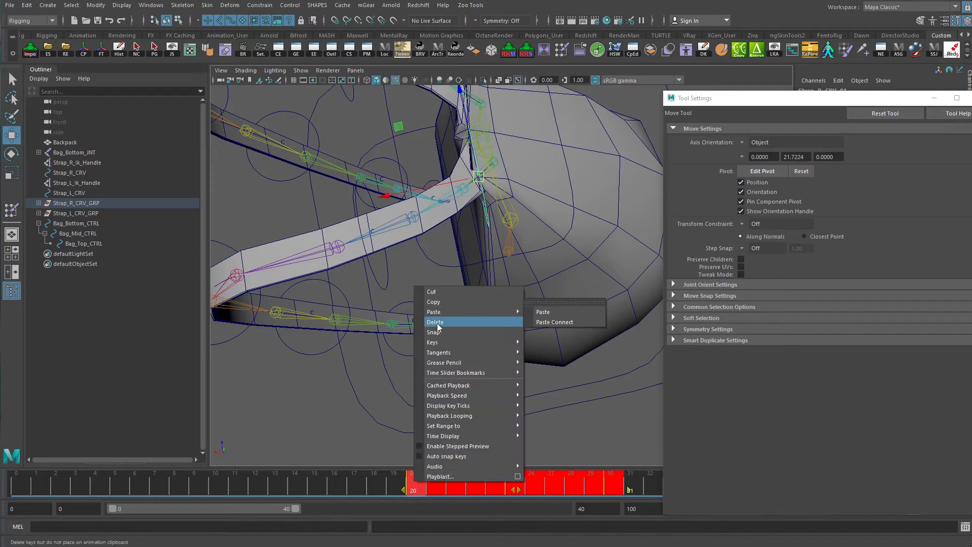
left_click(437, 323)
Key the second strap control, Strap_R_CRV_02, in its rest position at frames 20 and 30.
left_click(379, 282)
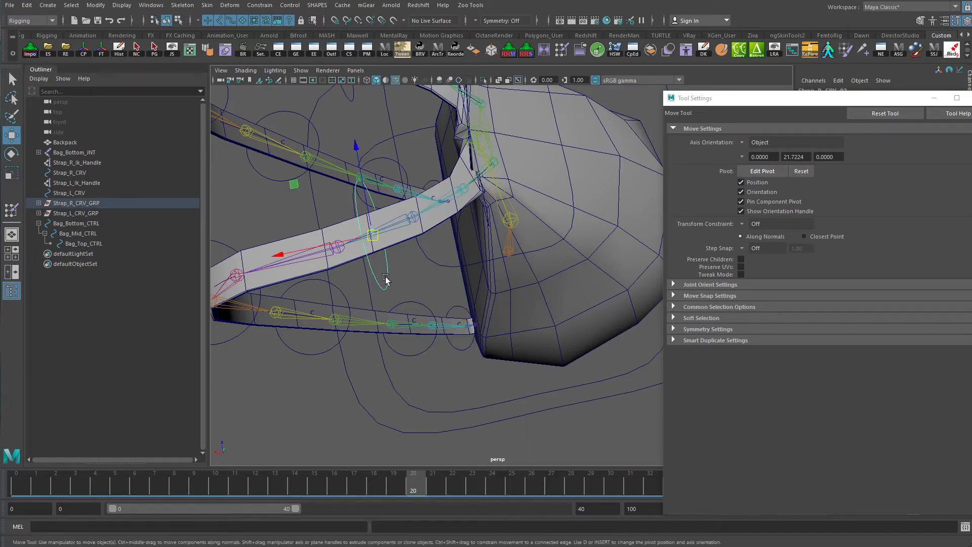
key("s")
left_click(611, 491)
key("s")
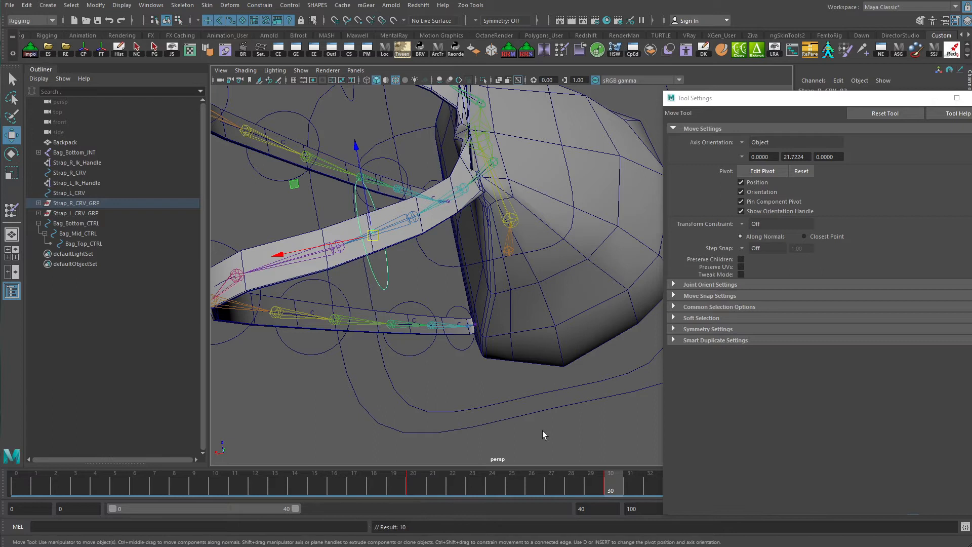
Delete the keys between frames 20 and 30 on the strap's base control.
left_click(519, 486)
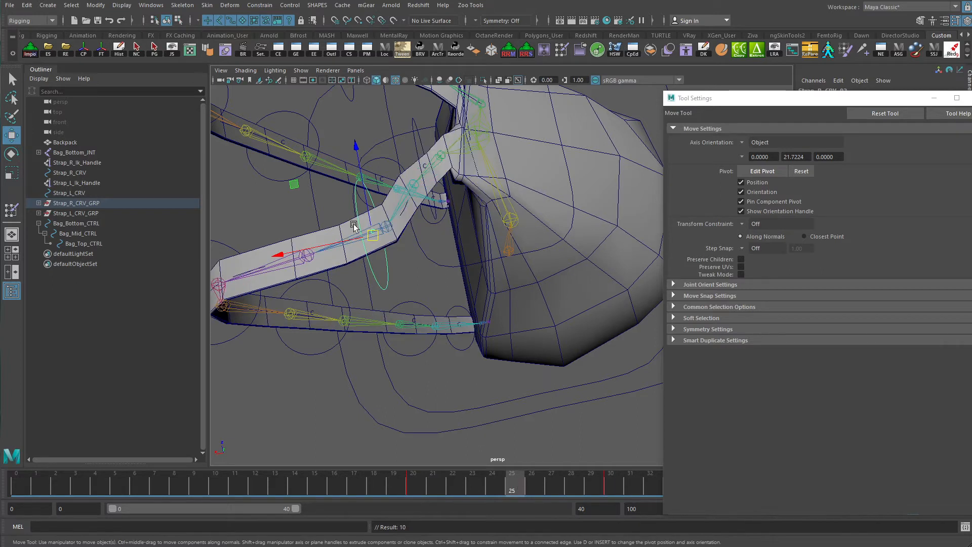
left_click(425, 154)
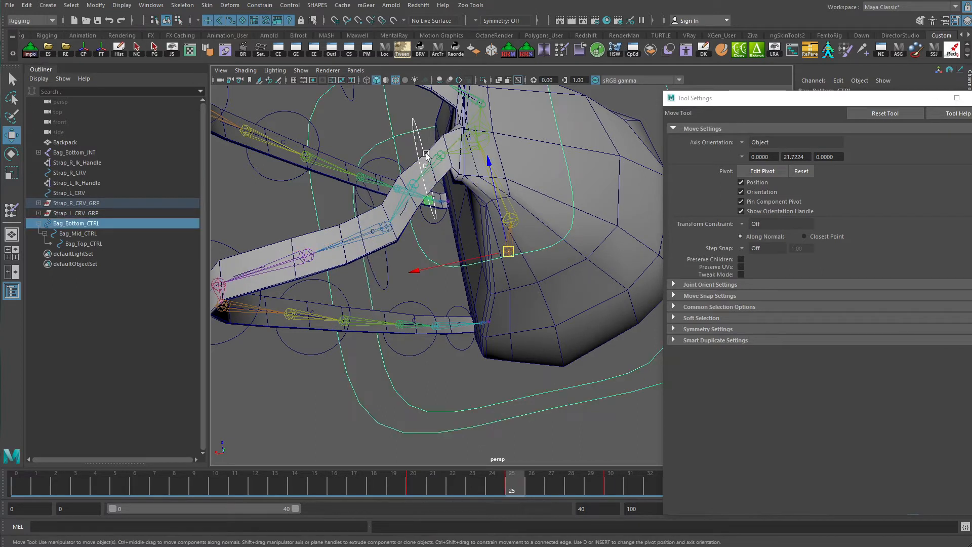
left_click_drag(623, 495, 410, 489, "shift")
right_click(422, 484)
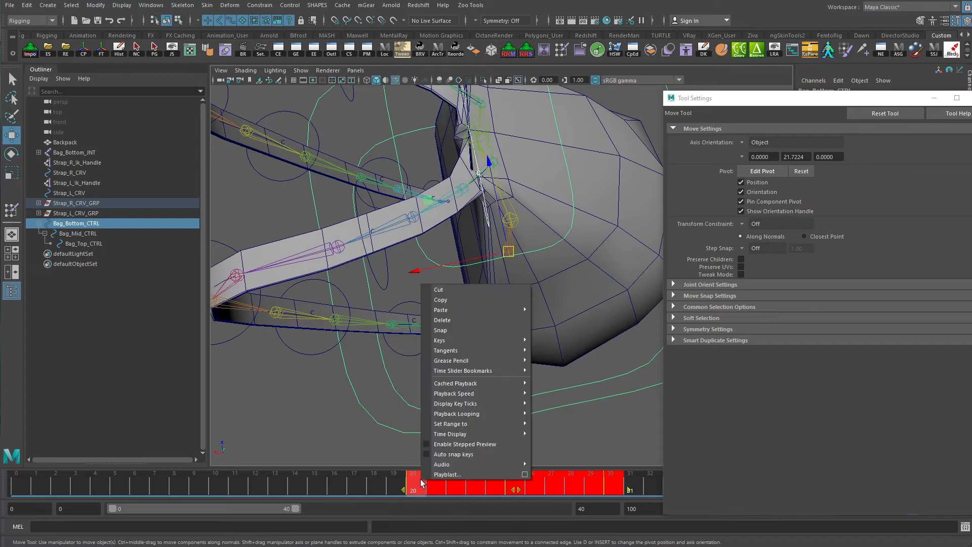
left_click(455, 320)
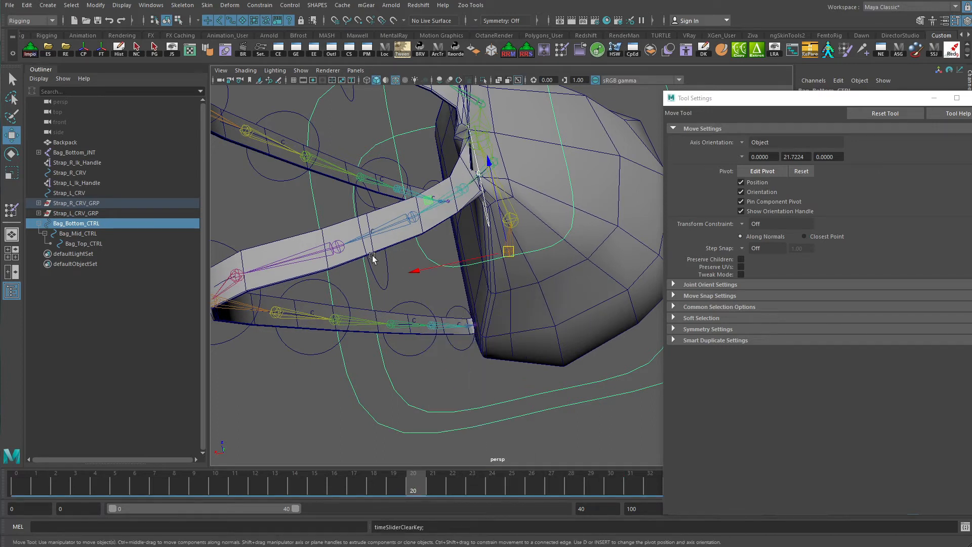
At frame 25, move Strap_R_CRV_02 downward to bend the strap and key the pose.
left_click(377, 271)
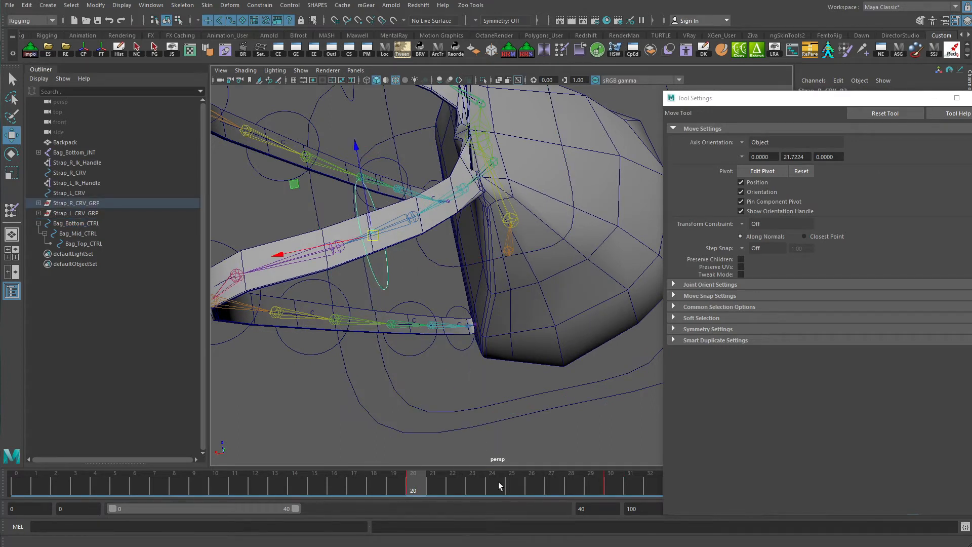
left_click_drag(496, 487, 511, 486)
left_click_drag(375, 243, 381, 293)
key("s")
left_click_drag(455, 479, 506, 405)
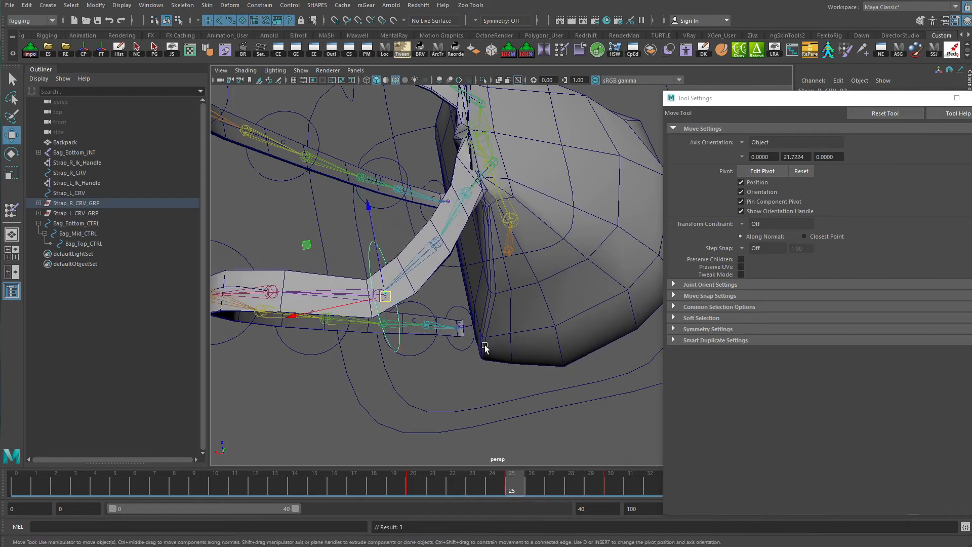
Scrub between frames 20 and 25 and examine how the strap and its base deform from several angles.
left_click_drag(405, 192, 434, 170, "alt")
mouse_move(507, 478)
left_mouse_down()
mouse_move(441, 478)
mouse_move(520, 473)
mouse_move(477, 476)
mouse_move(499, 476)
left_mouse_up()
scroll(481, 300, "down", 3)
middle_click_drag(482, 299, 464, 270, "alt")
left_click_drag(464, 270, 466, 242, "alt")
mouse_move(490, 483)
left_mouse_down()
mouse_move(414, 478)
mouse_move(493, 478)
left_mouse_up()
left_click_drag(601, 243, 582, 271, "alt")
left_click_drag(800, 107, 970, 150)
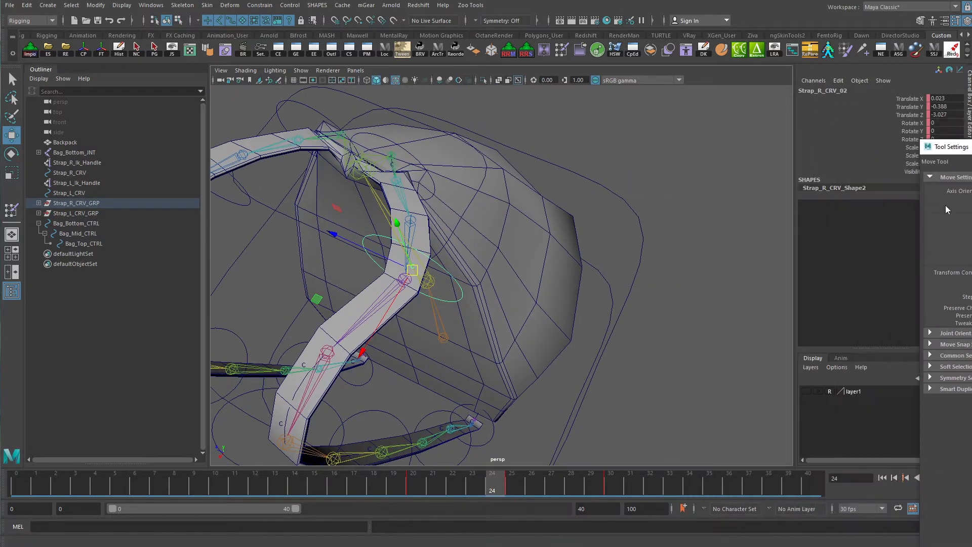
left_click_drag(467, 488, 412, 490)
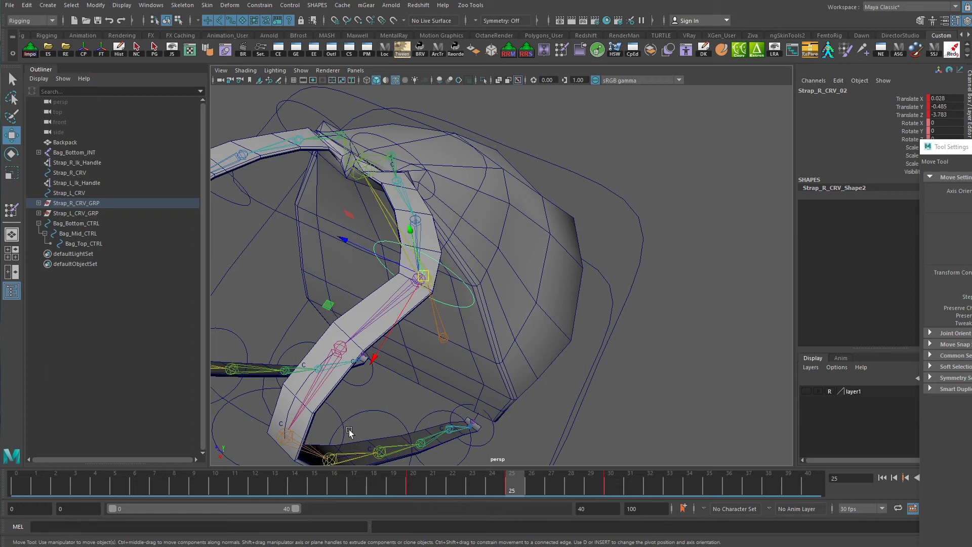
left_click_drag(473, 494, 496, 469)
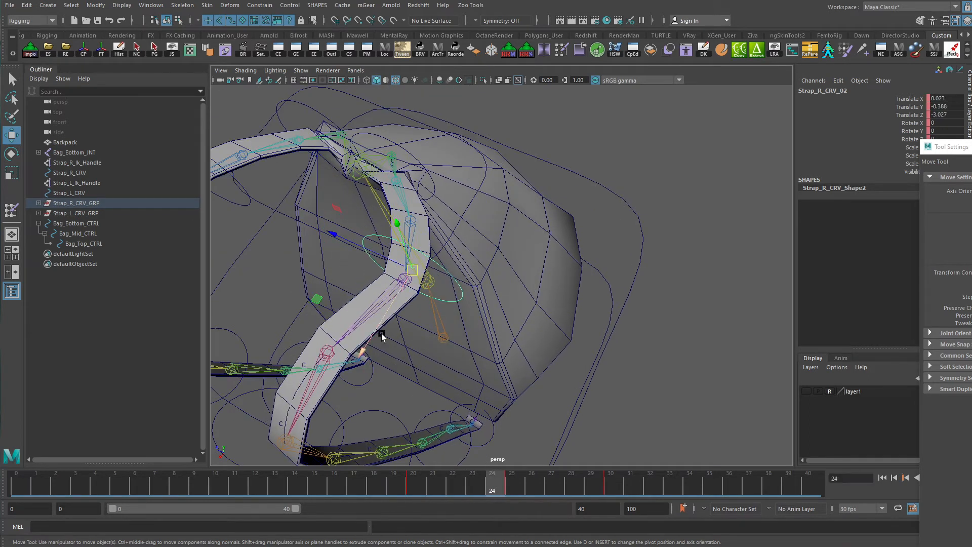
left_click_drag(401, 191, 371, 251, "alt")
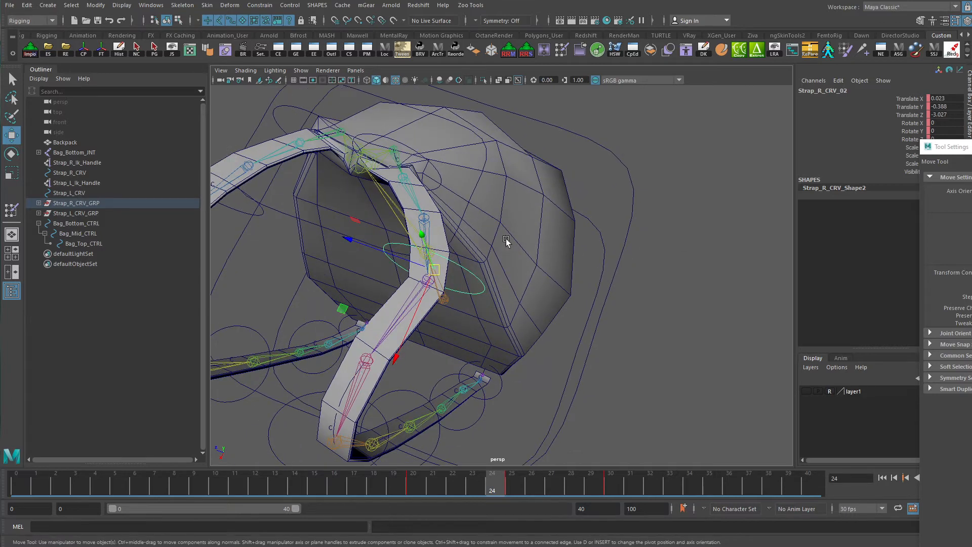
Paint skin weights on the Backpack at frame 24, removing Strap_L_02 weight from the bag around the strap base with Replace at value 0.
left_click(506, 181)
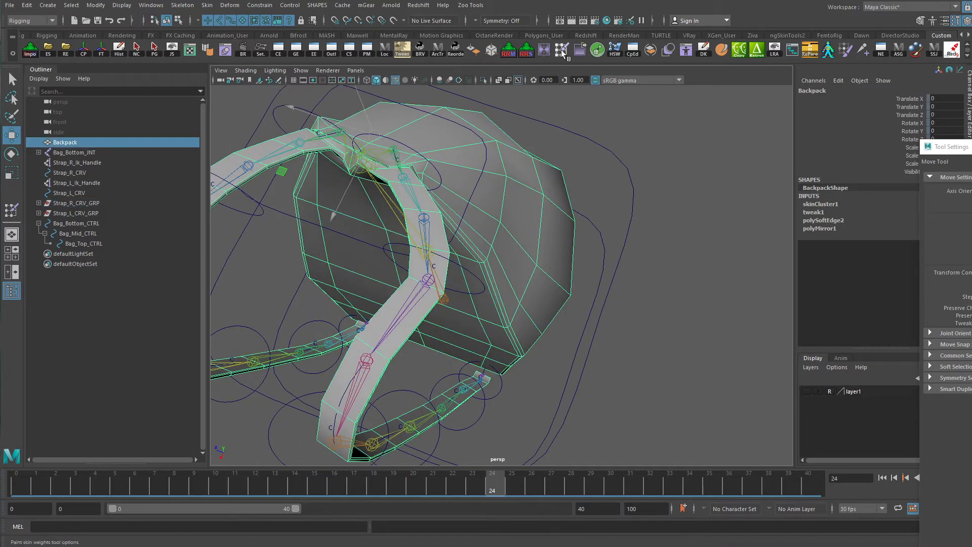
key("y")
left_click_drag(357, 232, 563, 404, "alt")
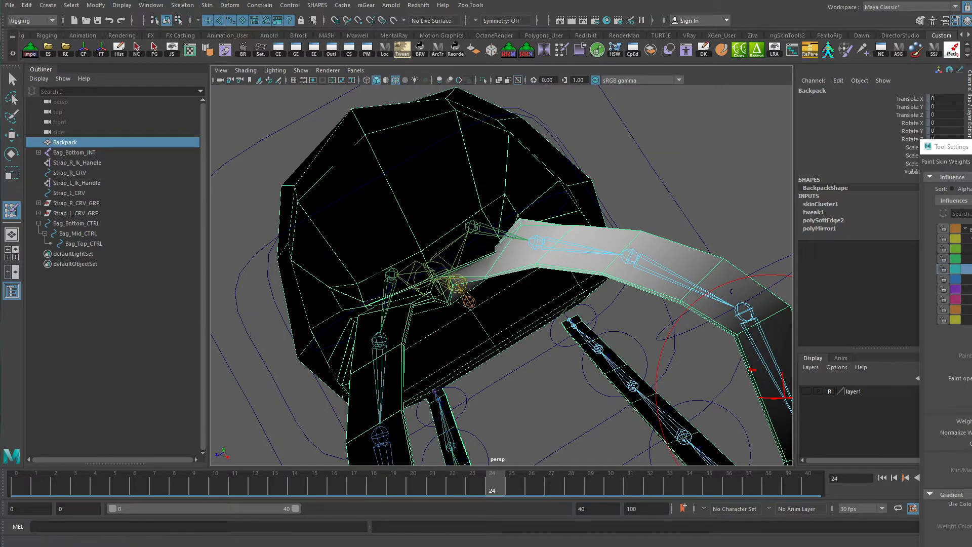
left_click_drag(959, 146, 822, 131)
mouse_move(473, 304)
left_mouse_down("alt")
mouse_move(504, 321)
mouse_move(486, 297)
mouse_move(466, 314)
left_mouse_up("alt")
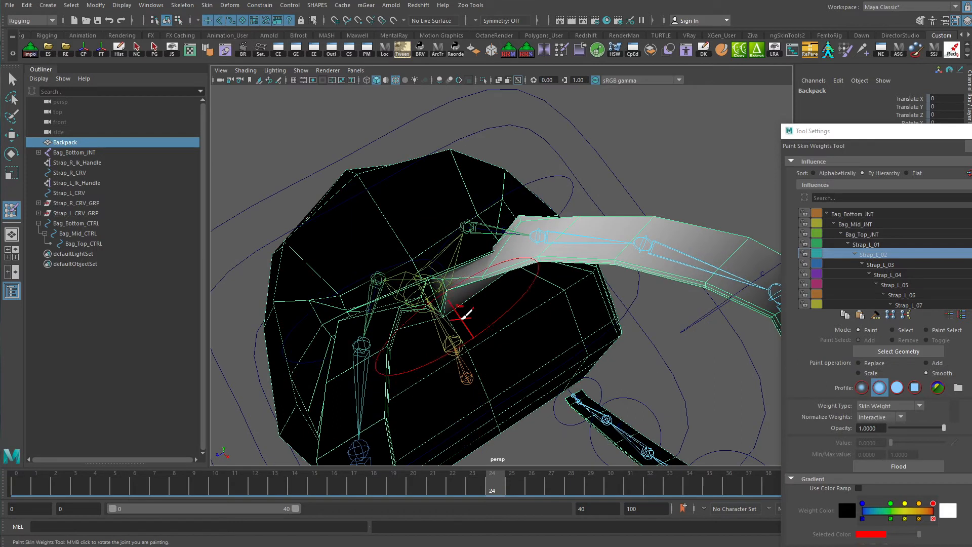
left_click(880, 363)
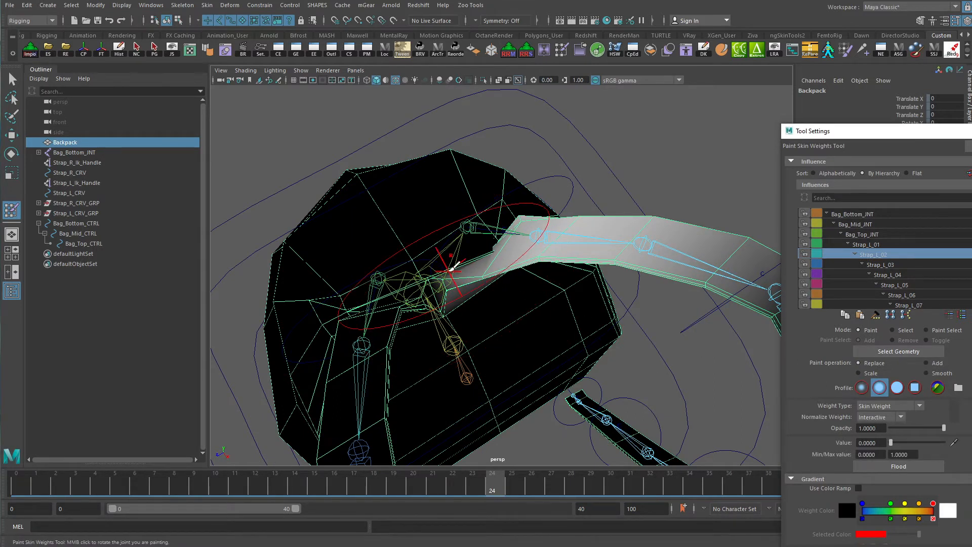
mouse_move(454, 266)
left_mouse_down()
mouse_move(429, 267)
mouse_move(464, 264)
left_mouse_up()
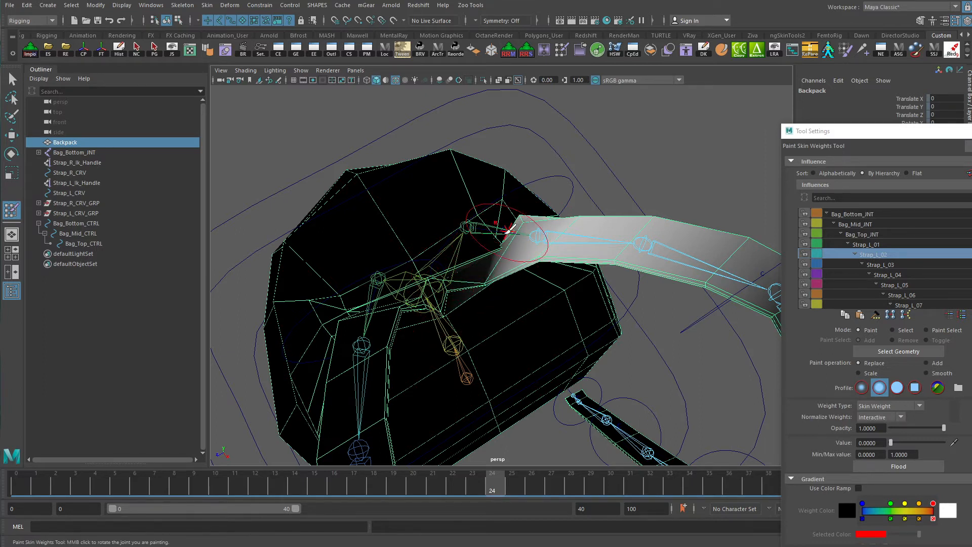
left_click_drag(473, 346, 462, 424, "alt")
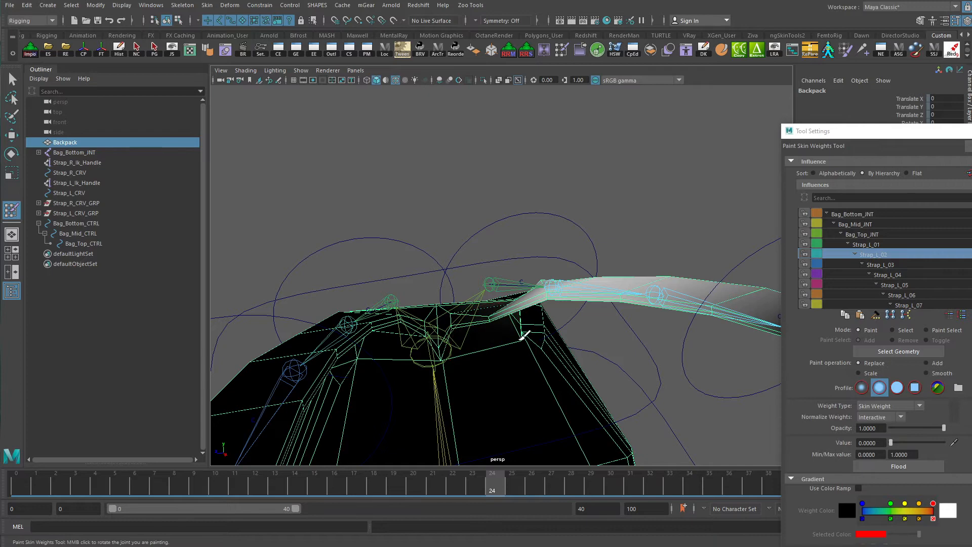
At frame 26, smooth the Strap_L_02 weights along the upper strap with opacity 1.
left_click_drag(454, 361, 530, 487, "alt")
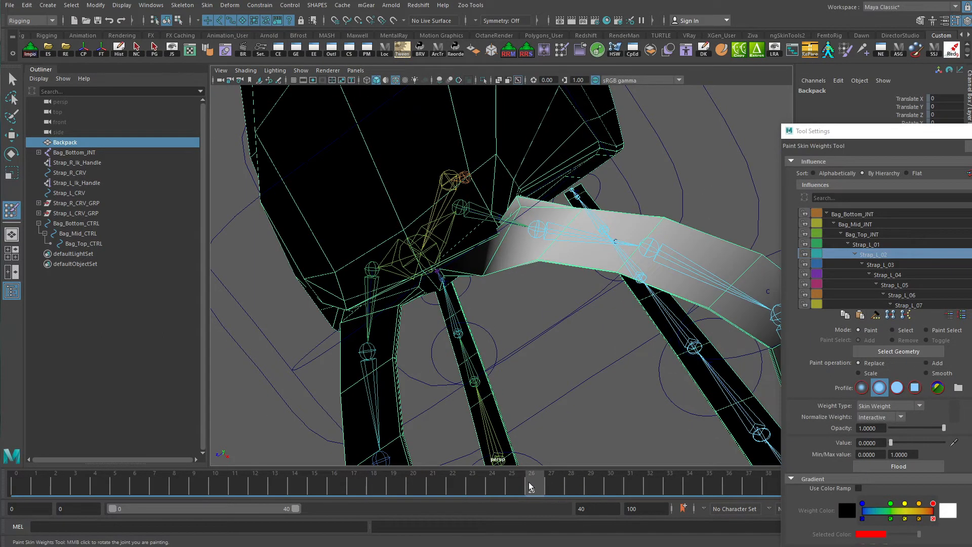
middle_click_drag(684, 327, 624, 341, "alt")
left_click(937, 377)
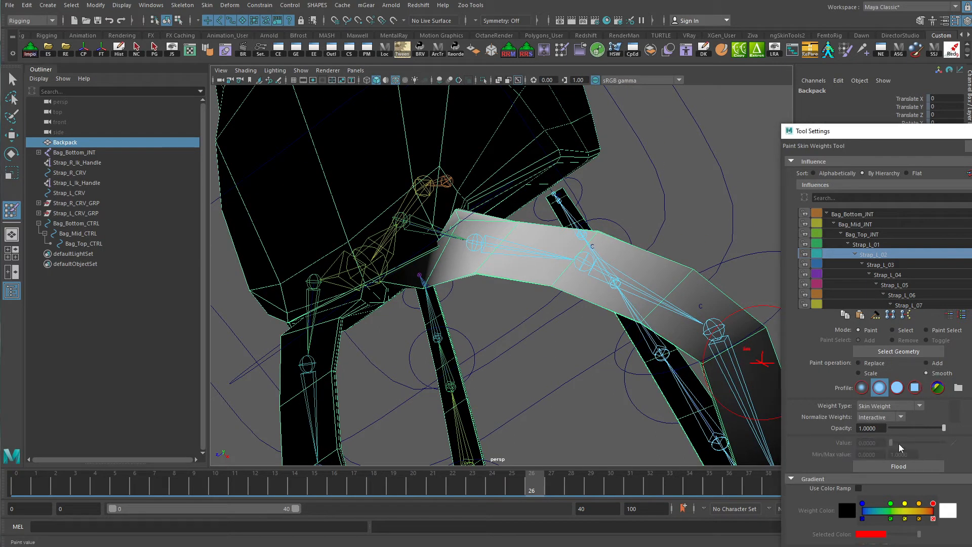
middle_click_drag(716, 315, 572, 259, "alt")
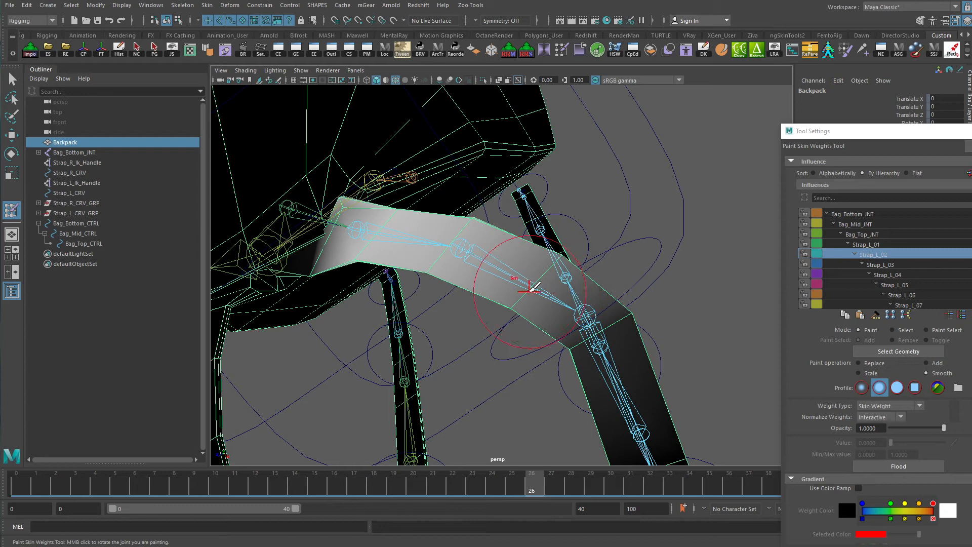
right_click_drag(679, 351, 576, 307, "alt")
left_click_drag(576, 307, 568, 275, "alt")
left_click_drag(539, 246, 571, 316)
mouse_move(496, 192)
left_mouse_down()
mouse_move(564, 273)
mouse_move(442, 215)
mouse_move(445, 160)
left_mouse_up()
mouse_move(365, 319)
left_mouse_down()
mouse_move(422, 321)
mouse_move(394, 298)
mouse_move(457, 319)
mouse_move(509, 256)
mouse_move(582, 272)
mouse_move(594, 187)
mouse_move(603, 232)
mouse_move(627, 272)
mouse_move(598, 218)
left_mouse_up()
Flood the Strap_L_03 influence with the Smooth operation at opacity 1.
left_click(891, 263)
middle_click_drag(597, 218, 601, 306, "alt")
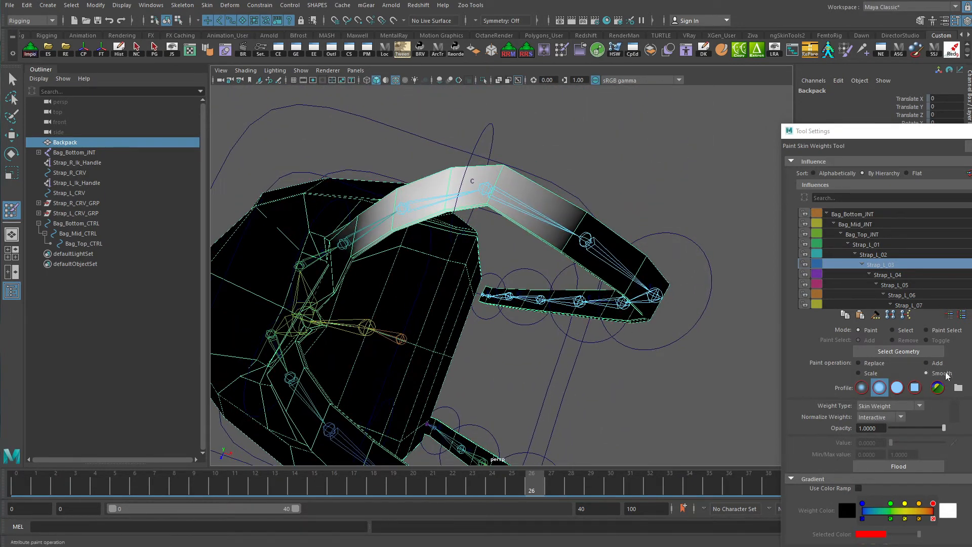
left_click(913, 469)
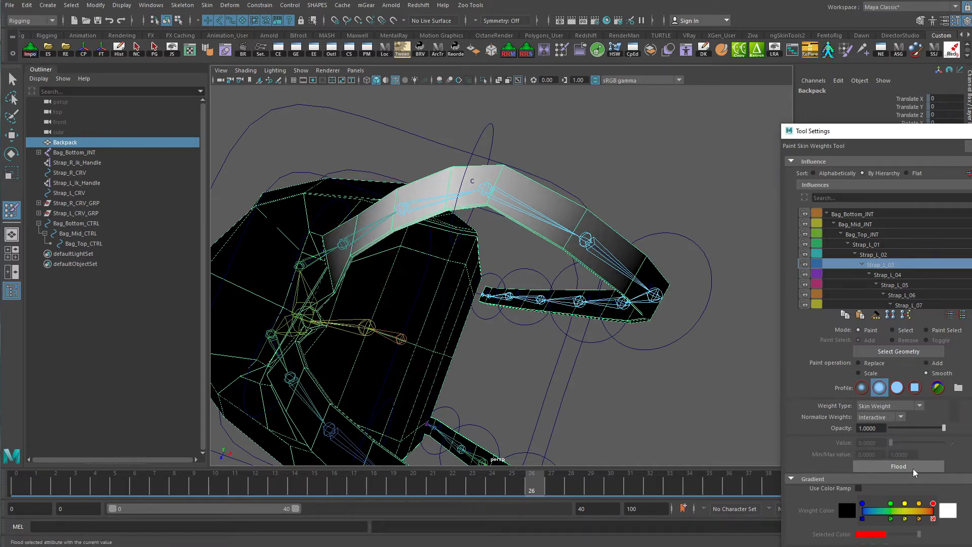
Smooth the Strap_L_04 influence by flooding its weights twice at opacity 1.
left_click(881, 276)
mouse_move(719, 351)
left_mouse_down("alt")
mouse_move(494, 343)
mouse_move(465, 140)
mouse_move(579, 242)
mouse_move(405, 250)
left_mouse_up("alt")
left_click_drag(428, 196, 457, 220, "alt")
right_click_drag(456, 220, 269, 287, "alt")
middle_click_drag(475, 364, 536, 256, "alt")
left_click_drag(536, 256, 565, 257, "alt")
middle_click_drag(559, 226, 557, 282, "alt")
left_click_drag(557, 282, 579, 342, "alt")
middle_click_drag(579, 342, 475, 341, "alt")
right_click_drag(476, 340, 527, 349, "alt")
left_click(922, 467)
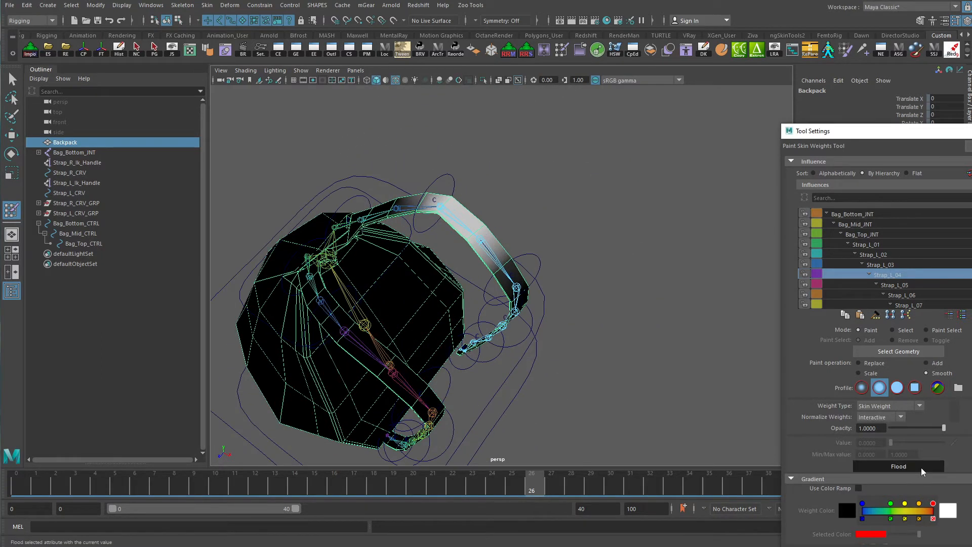
left_click(922, 466)
Flood the Strap_L_05 weights twice with Smooth at opacity 1.
left_click_drag(652, 368, 830, 272, "alt")
left_click(883, 285)
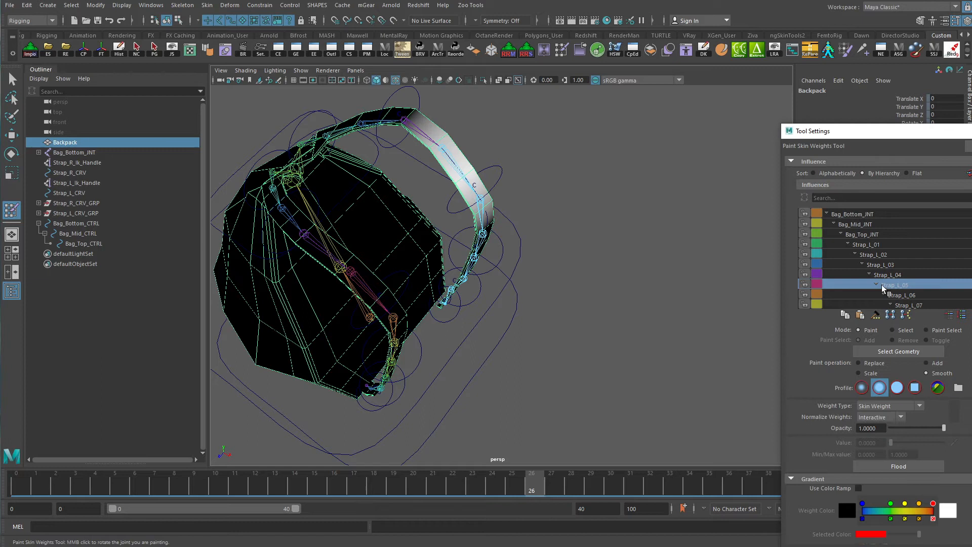
left_click_drag(625, 309, 659, 349, "alt")
left_click(909, 466)
left_click(909, 463)
Flood the Strap_L_06 weights with Smooth at opacity 1 and inspect the lower strap.
left_click(896, 294)
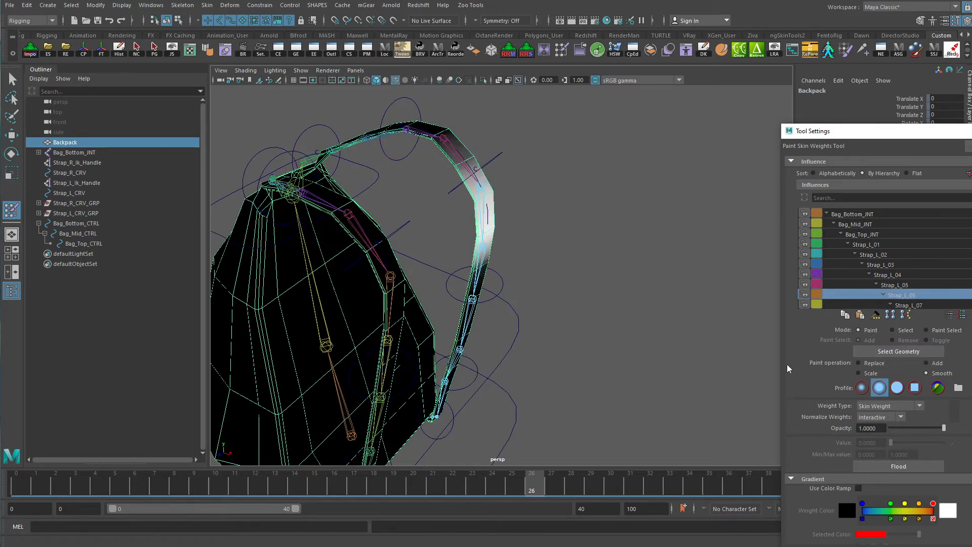
left_click(899, 462)
right_click_drag(607, 362, 579, 295, "alt")
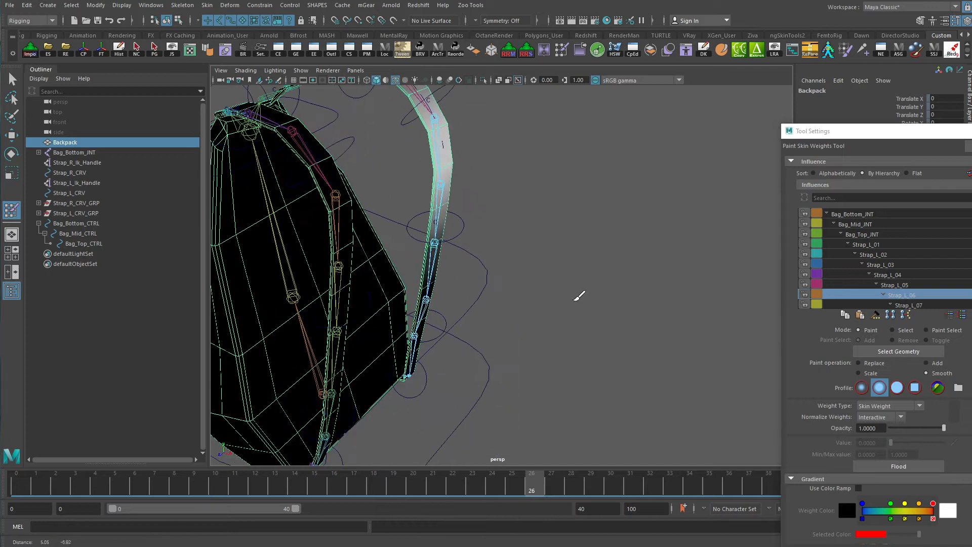
Flood the Strap_L_07 weights with Smooth at opacity 1.
left_click(923, 305)
mouse_move(572, 314)
left_mouse_down("alt")
mouse_move(487, 202)
mouse_move(625, 326)
left_mouse_up("alt")
left_click(919, 467)
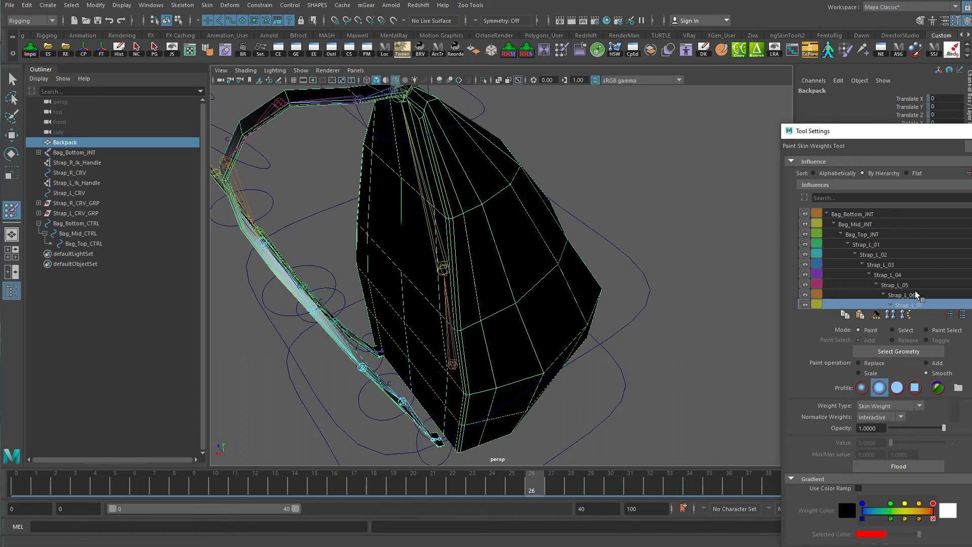
Smooth the Strap_L_08 influence by flooding its weights at opacity 1.
scroll(915, 292, "down", 1)
left_click(918, 307)
mouse_move(631, 277)
left_mouse_down("alt")
mouse_move(628, 238)
mouse_move(659, 273)
left_mouse_up("alt")
left_click(918, 466)
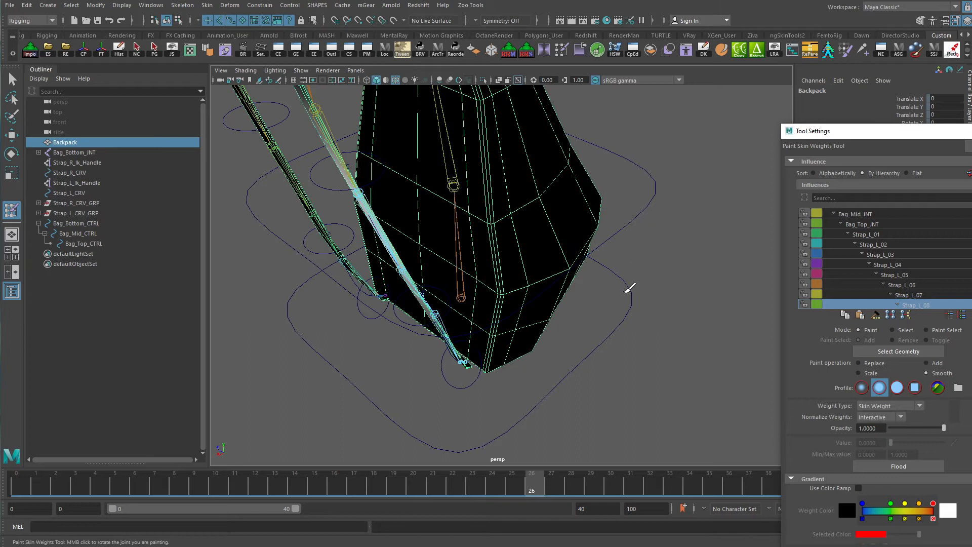
Remove the stray Strap_L_09 influence from the bag body by painting with Replace at value 0, finishing with the solid brush profile.
scroll(930, 303, "down", 1)
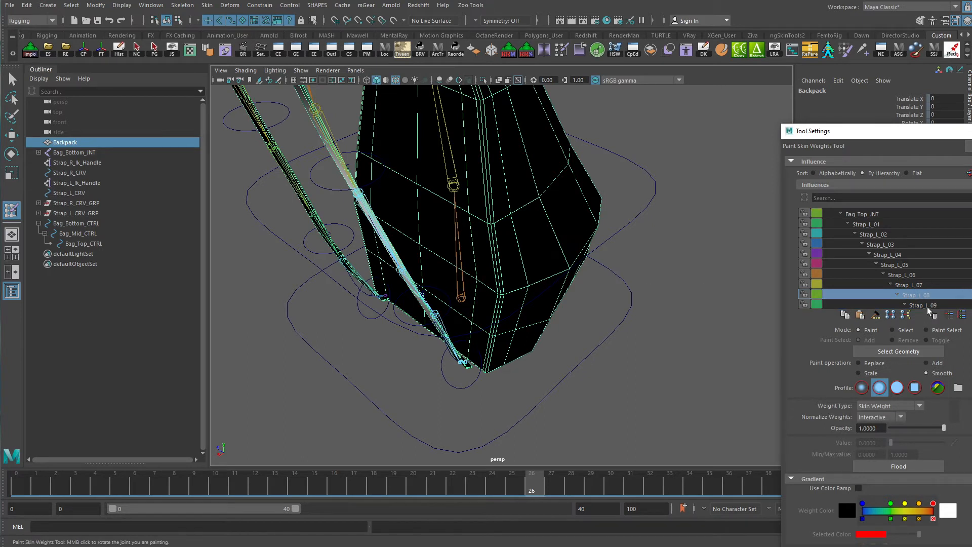
left_click(928, 307)
mouse_move(481, 310)
left_mouse_down("alt")
mouse_move(557, 289)
mouse_move(412, 265)
mouse_move(488, 278)
mouse_move(348, 286)
mouse_move(401, 268)
left_mouse_up("alt")
scroll(440, 248, "up", 2)
scroll(441, 249, "up", 2)
scroll(432, 255, "down", 2)
mouse_move(433, 255)
left_mouse_down("alt")
mouse_move(430, 265)
mouse_move(450, 272)
left_mouse_up("alt")
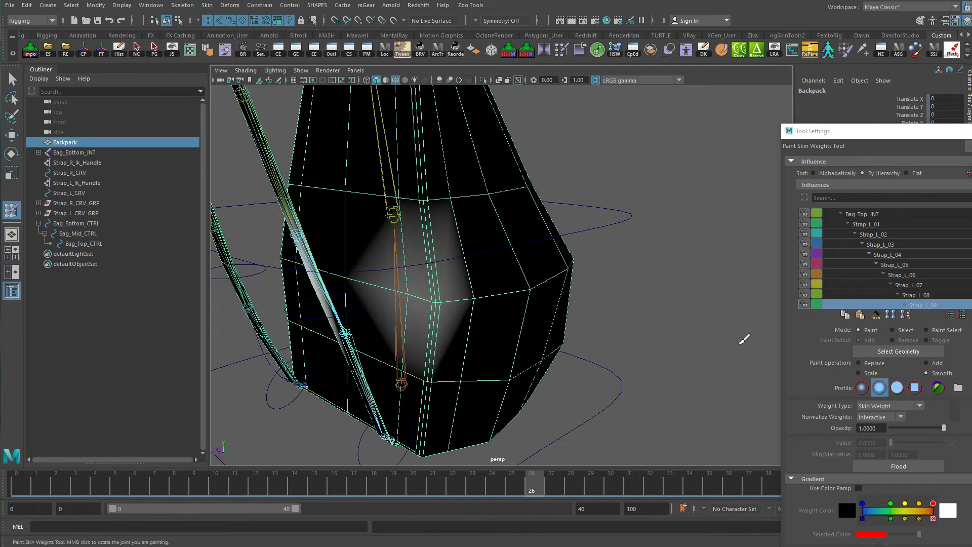
left_click(873, 364)
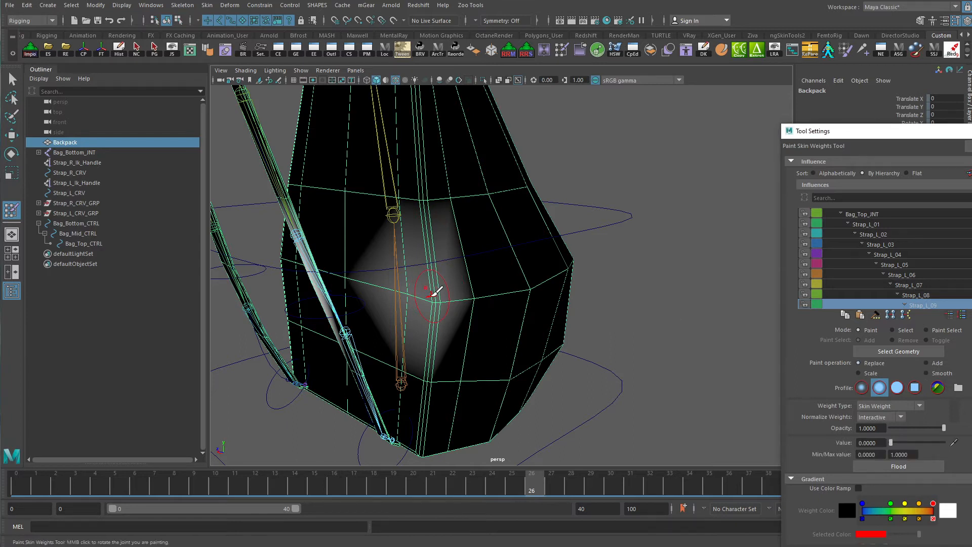
mouse_move(434, 292)
left_mouse_down()
mouse_move(442, 304)
mouse_move(362, 267)
left_mouse_up()
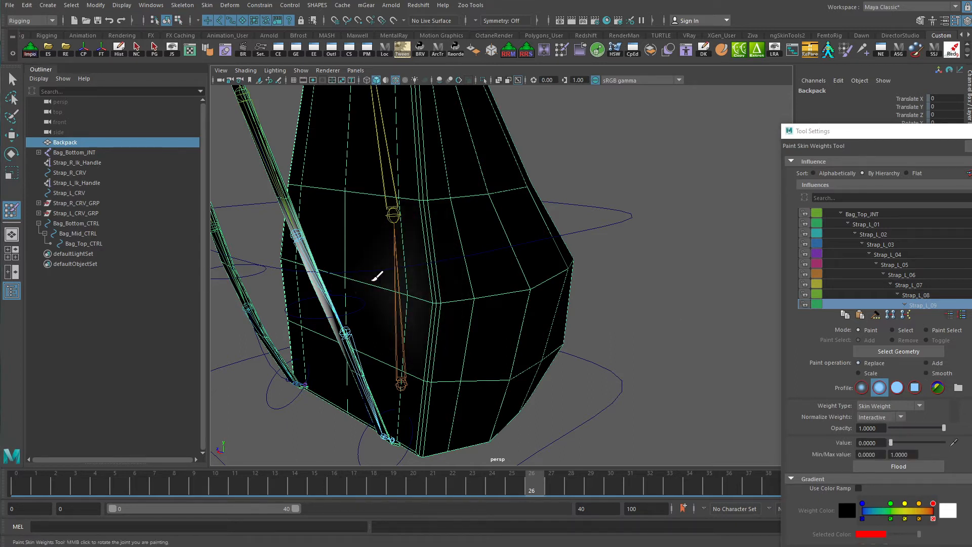
left_click(897, 387)
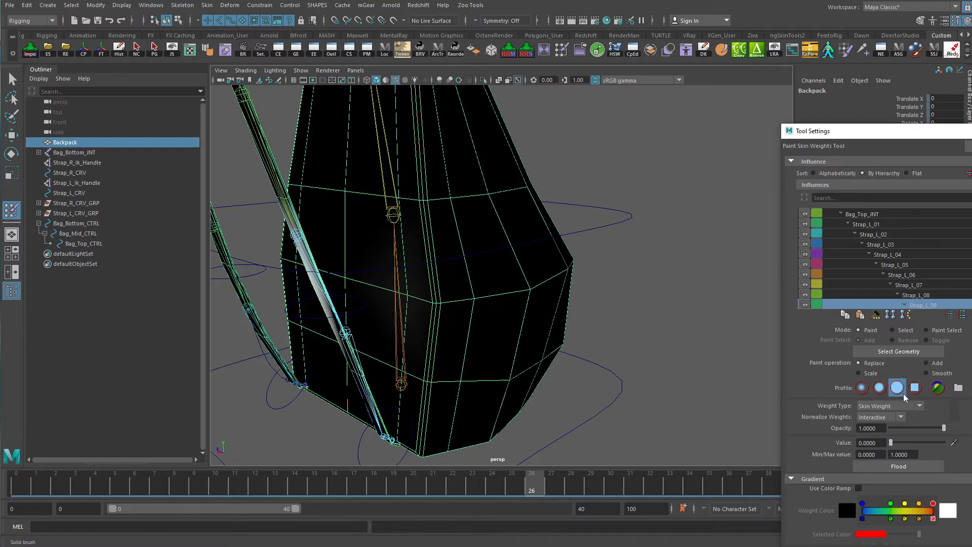
left_click(427, 308)
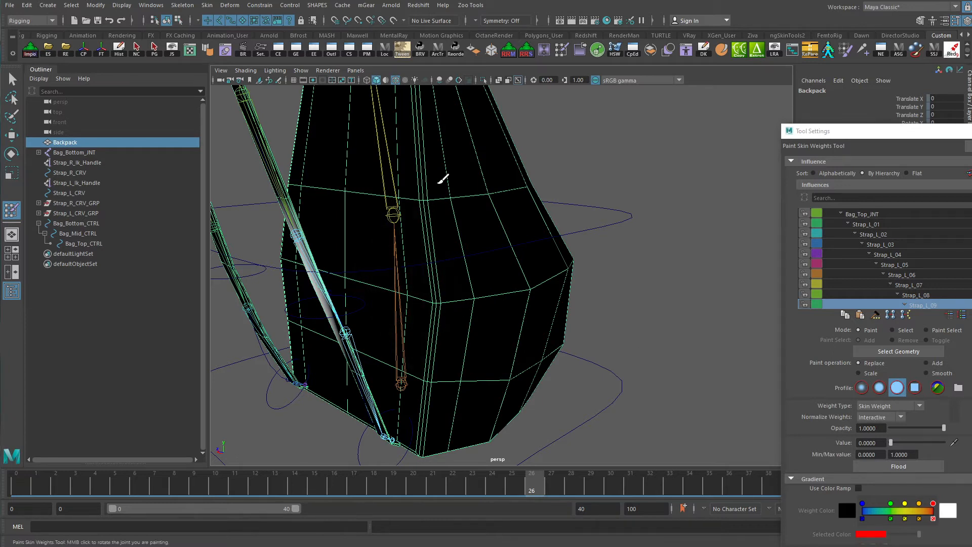
Restore the soft brush profile and paint Strap_L_09 influence onto its strap segment with Add at value 1.
left_click(880, 388)
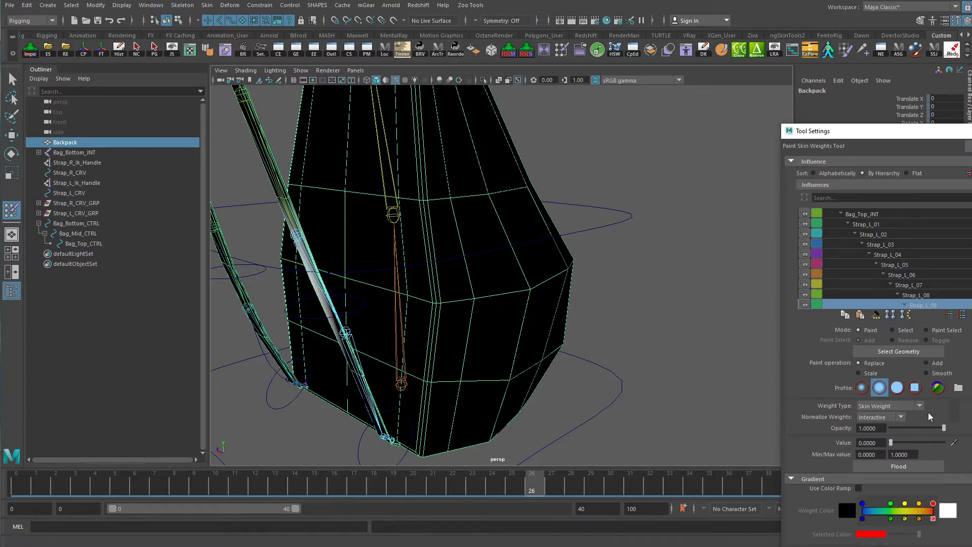
left_click(936, 363)
left_click_drag(901, 443, 943, 443)
left_click_drag(321, 272, 431, 279, "alt")
middle_click_drag(253, 282, 295, 221, "alt")
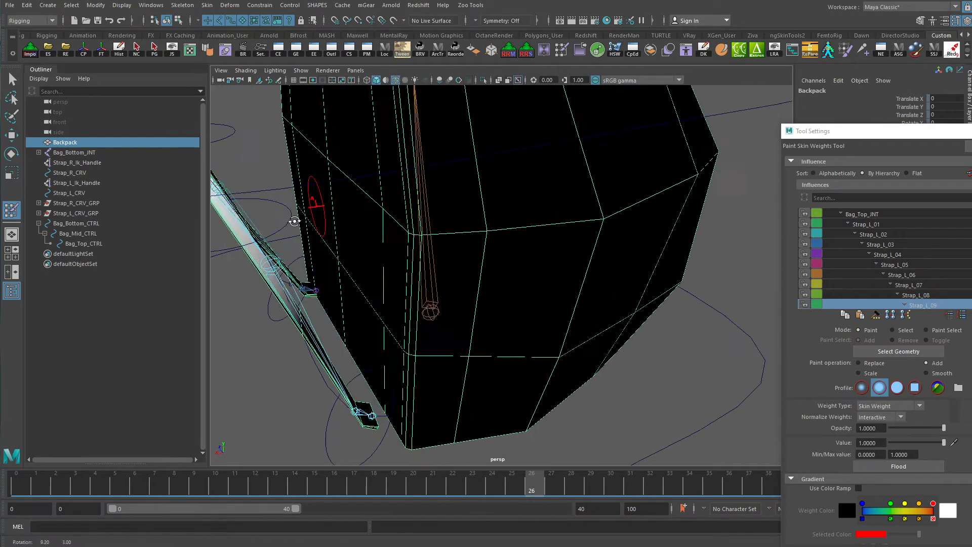
left_click_drag(295, 221, 233, 206, "alt")
middle_click_drag(250, 232, 433, 347, "alt")
left_click_drag(433, 346, 328, 247, "alt")
left_click_drag(354, 284, 389, 303, "alt")
mouse_move(488, 210)
left_mouse_down("alt")
mouse_move(311, 211)
mouse_move(293, 235)
mouse_move(336, 272)
mouse_move(617, 279)
mouse_move(699, 224)
mouse_move(698, 183)
mouse_move(554, 178)
mouse_move(468, 203)
left_mouse_up("alt")
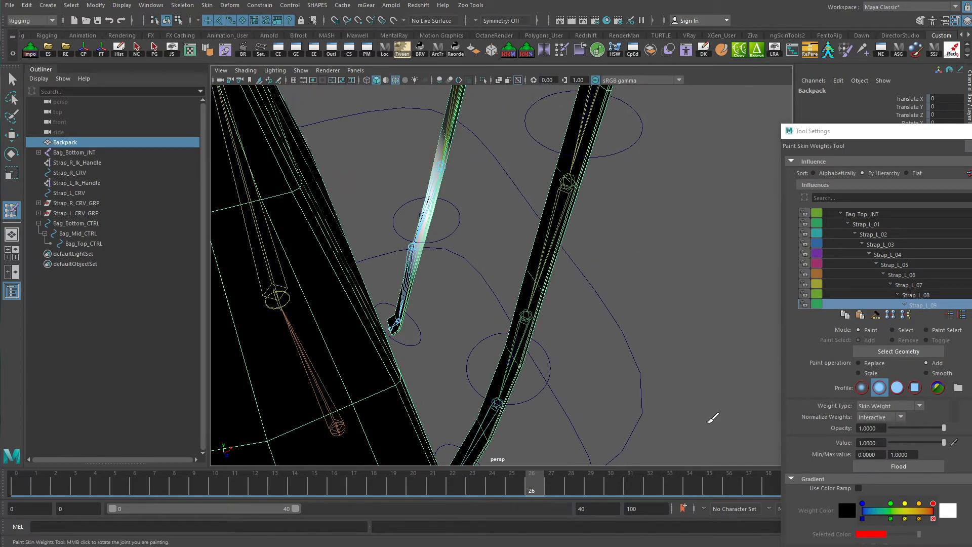
Flood the Strap_L_09 influence with the Smooth operation at opacity 1.
left_click(942, 373)
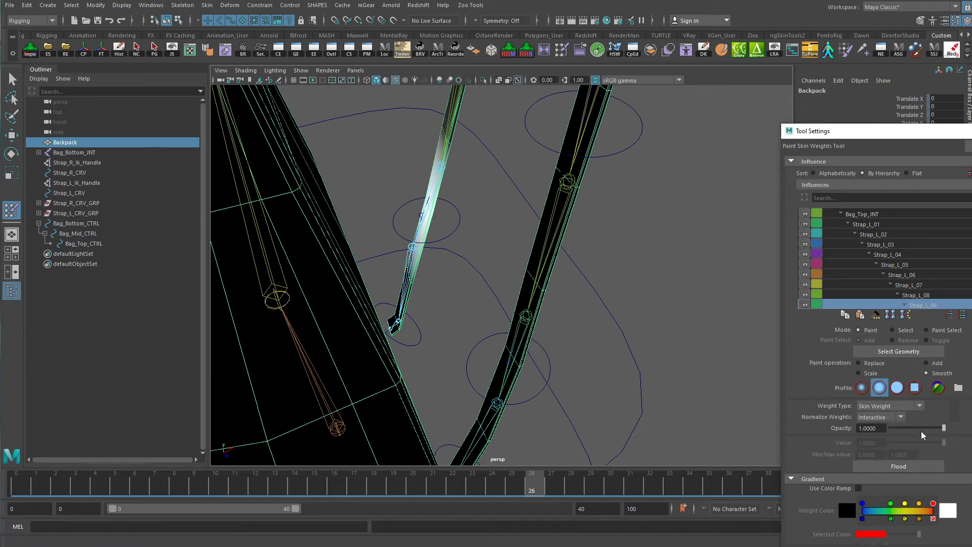
left_click(918, 467)
left_click_drag(627, 372, 549, 289, "alt")
Clear the Strap_L_10 influence from the bag body by painting its sides and bottom with Replace at value 0.
scroll(916, 296, "down", 2)
left_click(934, 297)
left_click_drag(515, 347, 408, 267, "alt")
left_click_drag(334, 332, 470, 102, "alt")
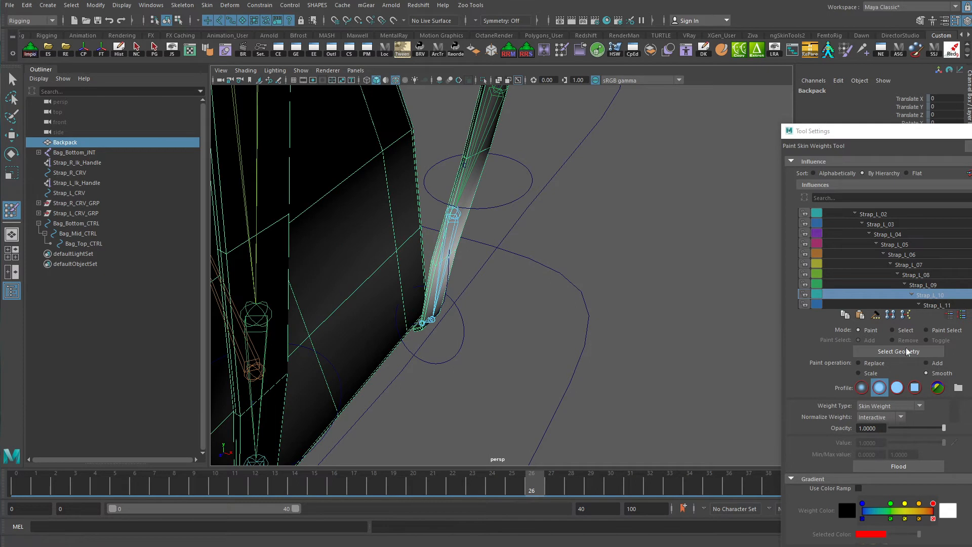
left_click(876, 364)
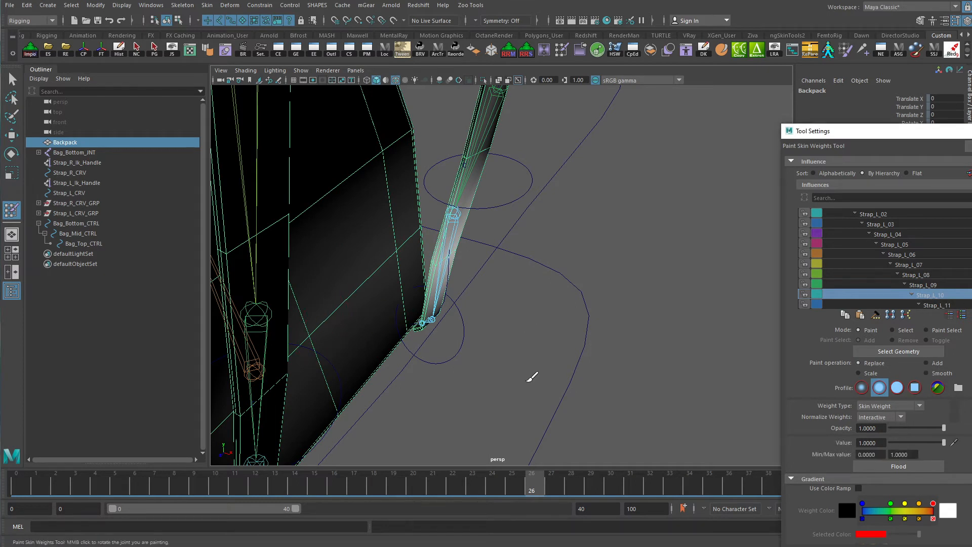
left_click_drag(261, 261, 286, 293, "alt")
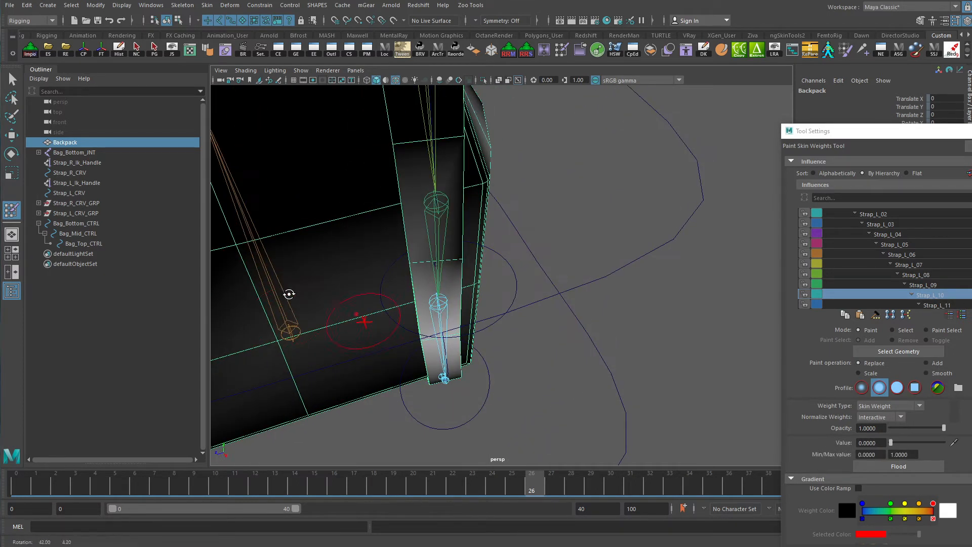
left_click_drag(573, 322, 512, 319, "alt")
left_click_drag(348, 286, 364, 192, "alt")
left_click_drag(353, 411, 502, 437)
left_click_drag(469, 336, 503, 280)
mouse_move(321, 393)
left_mouse_down("alt")
mouse_move(494, 304)
mouse_move(510, 263)
left_mouse_up("alt")
scroll(368, 259, "down", 7)
left_click_drag(490, 317, 527, 307, "alt")
mouse_move(528, 329)
left_mouse_down()
mouse_move(547, 321)
mouse_move(521, 365)
mouse_move(538, 373)
mouse_move(369, 369)
mouse_move(408, 347)
mouse_move(447, 243)
mouse_move(450, 256)
mouse_move(494, 232)
left_mouse_up()
scroll(449, 256, "up", 5)
mouse_move(408, 190)
left_mouse_down("alt")
mouse_move(454, 321)
mouse_move(487, 324)
left_mouse_up("alt")
middle_click_drag(487, 324, 527, 152, "alt")
left_click_drag(527, 152, 516, 194, "alt")
middle_click_drag(516, 194, 500, 255, "alt")
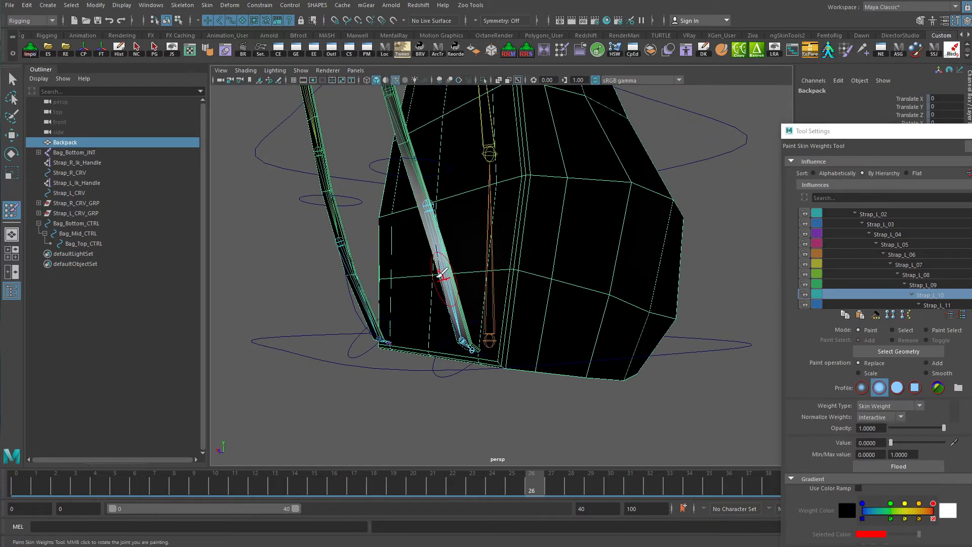
Paint Strap_L_10 influence along the lower left strap with Add at value 1 and flood it with Smooth.
scroll(560, 245, "up", 2)
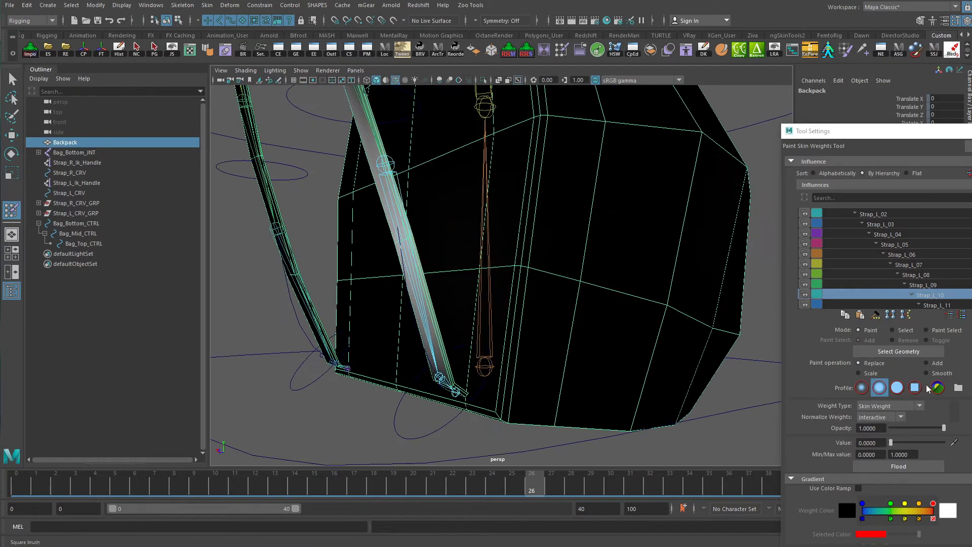
left_click(930, 365)
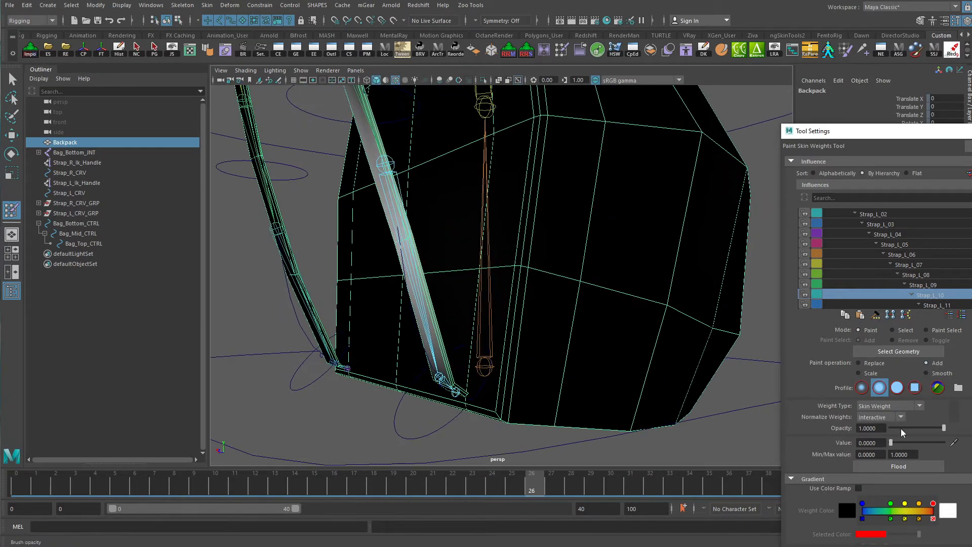
left_click_drag(401, 271, 432, 278, "alt")
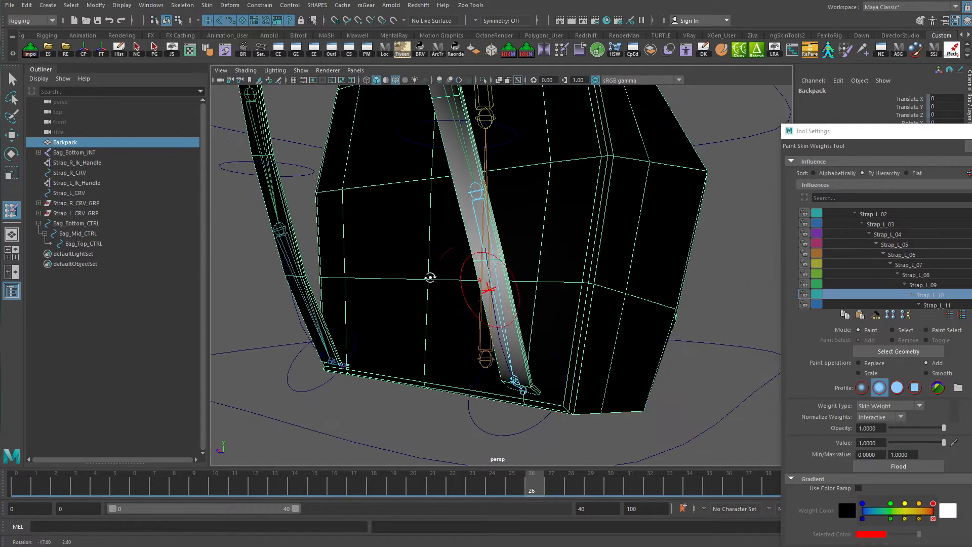
mouse_move(488, 260)
left_mouse_down()
mouse_move(426, 277)
mouse_move(390, 253)
mouse_move(564, 260)
mouse_move(451, 234)
mouse_move(369, 249)
mouse_move(431, 253)
left_mouse_up()
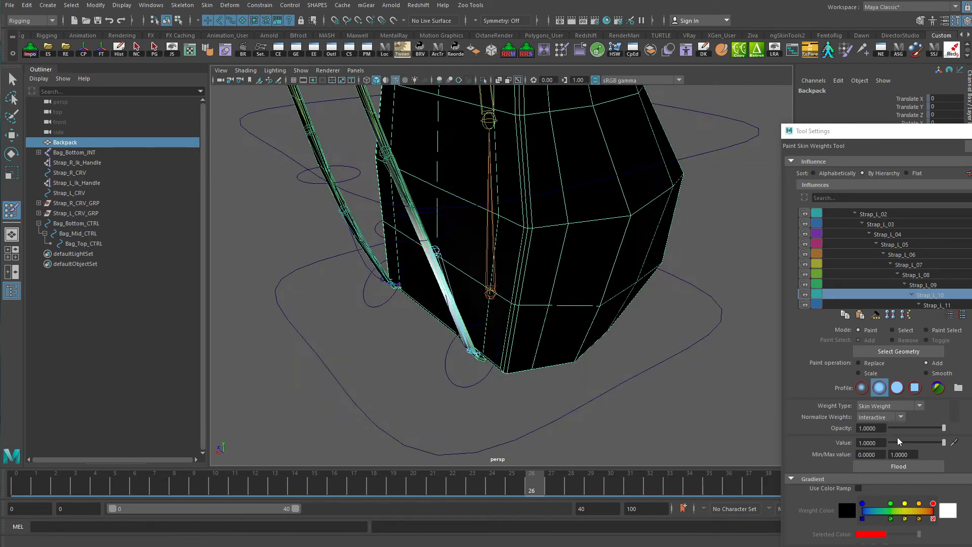
left_click(942, 374)
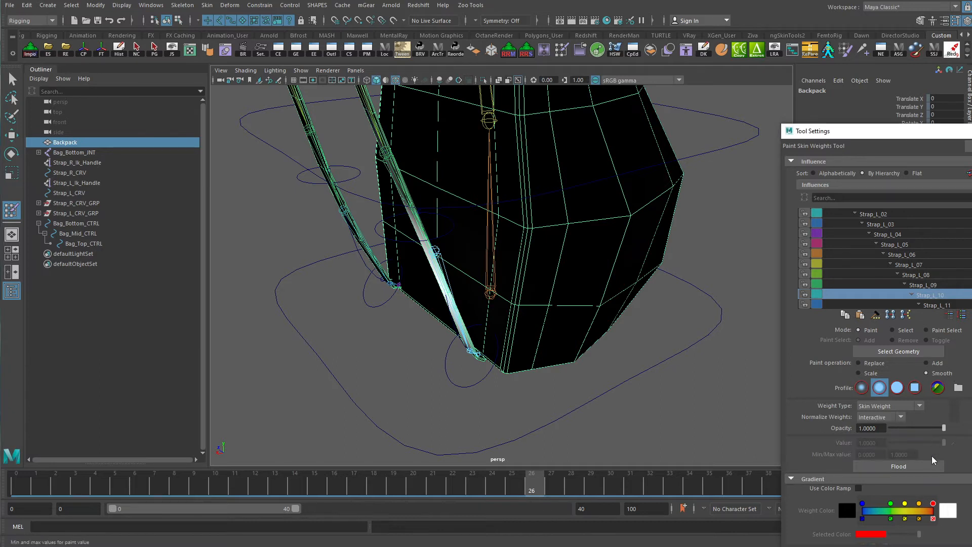
left_click(929, 466)
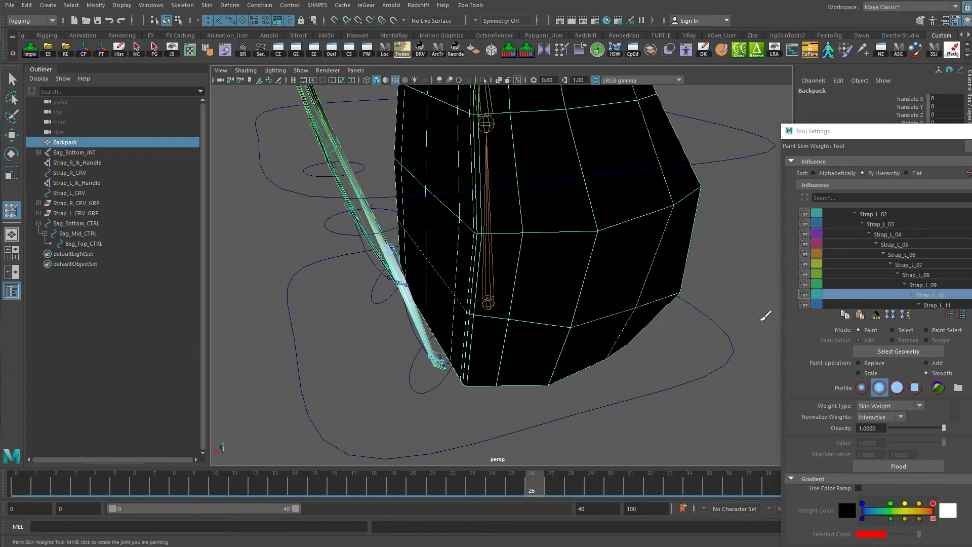
Display the Strap_L_11 influence and examine its weights around the lower strap and bag.
left_click(934, 306)
left_click_drag(668, 271, 356, 268, "alt")
left_click_drag(626, 298, 544, 306, "alt")
right_click_drag(544, 306, 458, 277, "alt")
mouse_move(459, 277)
left_mouse_down("alt")
mouse_move(503, 260)
mouse_move(486, 341)
mouse_move(467, 245)
left_mouse_up("alt")
Leave weight painting and test the right strap's deformation by moving its middle and lower controls, undoing each move.
key("w")
left_click_drag(436, 139, 438, 148, "alt")
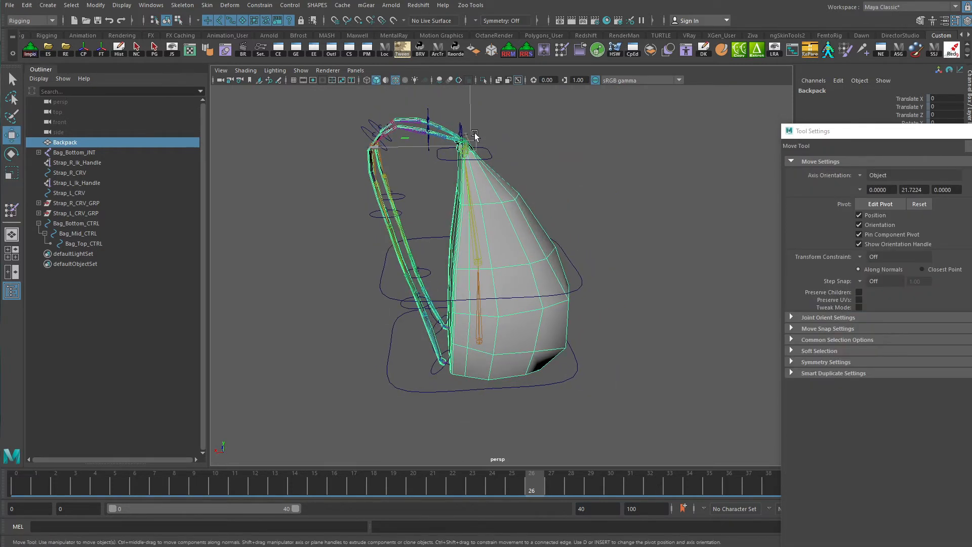
left_click(483, 161)
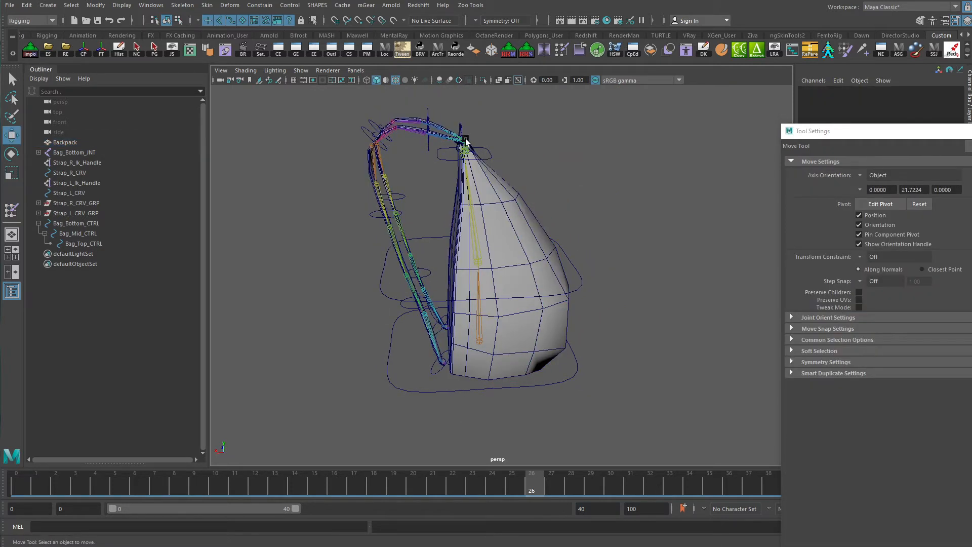
left_click_drag(465, 140, 456, 160, "alt")
left_click(388, 236)
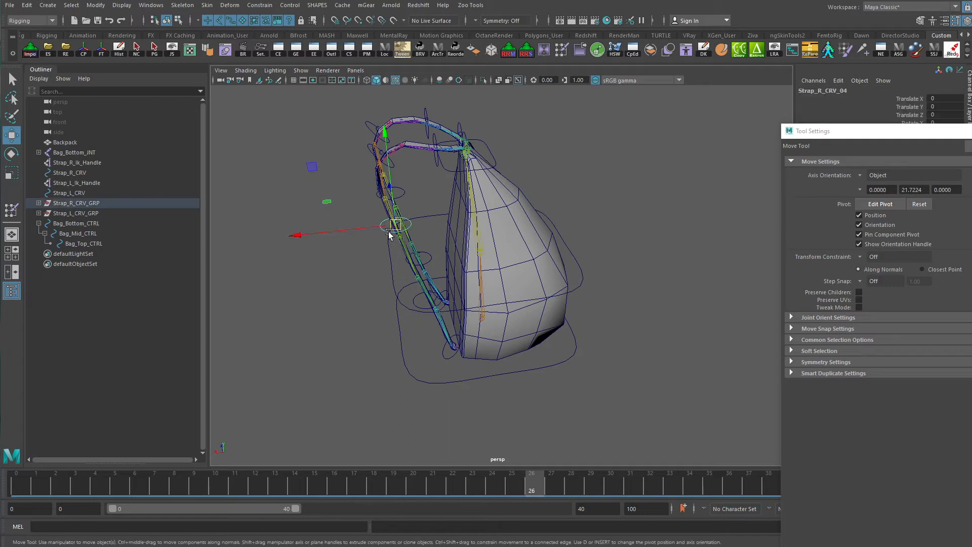
left_click_drag(395, 224, 347, 235)
key("ctrl+z")
left_click_drag(442, 336, 394, 353)
left_click(447, 356)
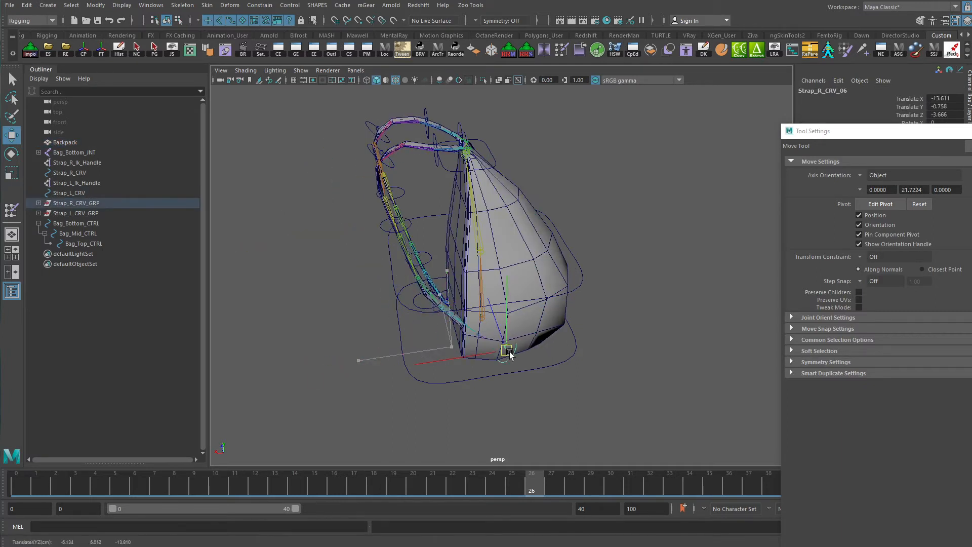
key("ctrl+z")
Select the backpack mesh and switch it to vertex selection mode.
scroll(552, 312, "up", 3)
scroll(567, 304, "up", 2)
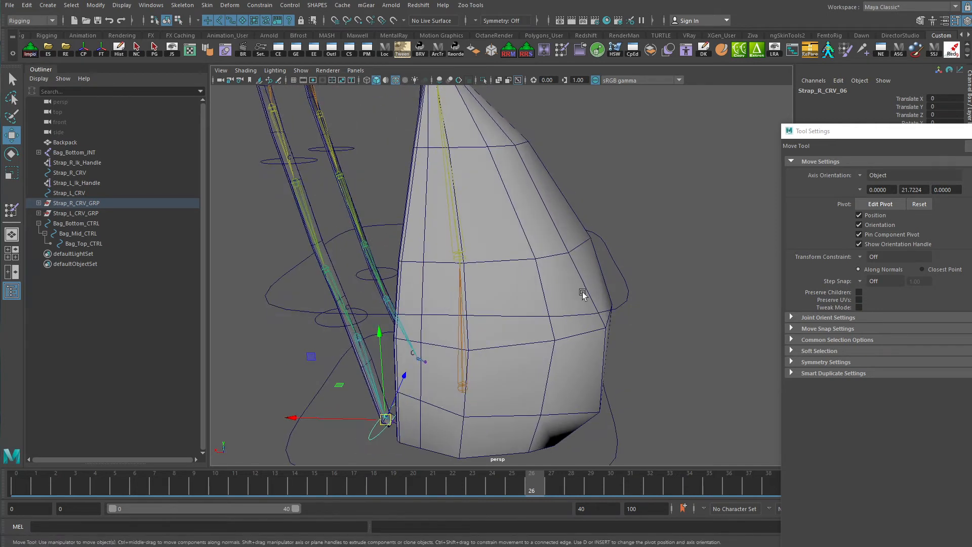
left_click_drag(594, 352, 548, 289, "alt")
left_click(555, 309)
scroll(514, 306, "up", 4)
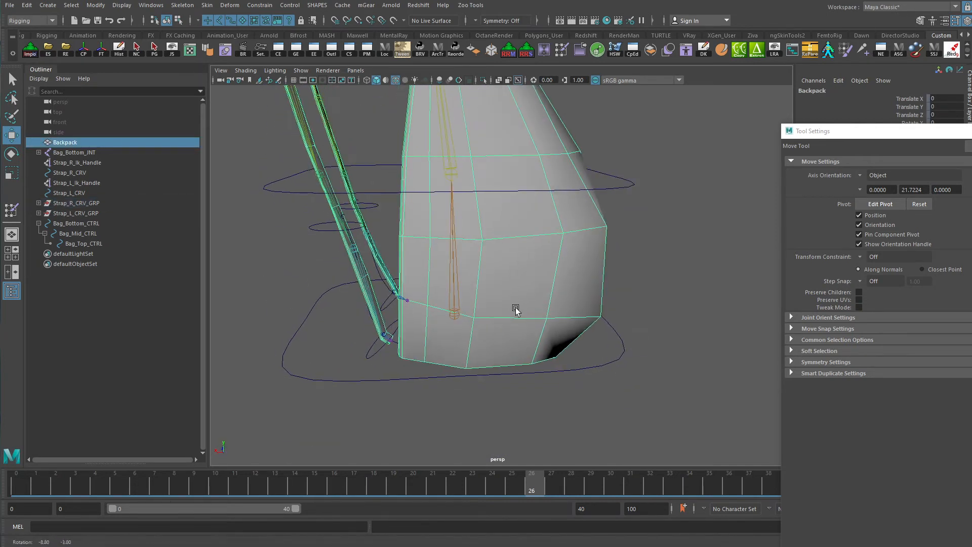
right_click(567, 286)
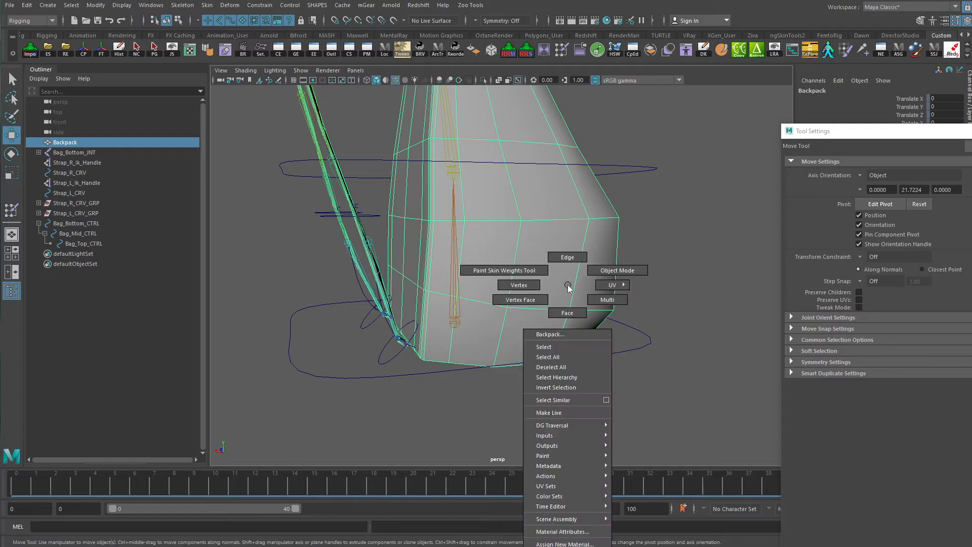
left_click(547, 285)
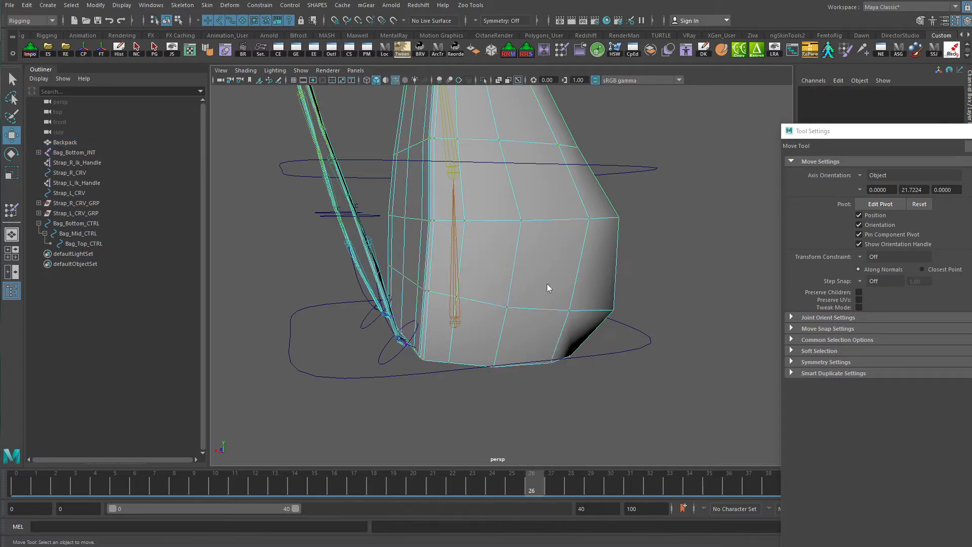
Select the bag body's vertices in the front view, excluding those along the strap side, and return to the perspective view.
key("space")
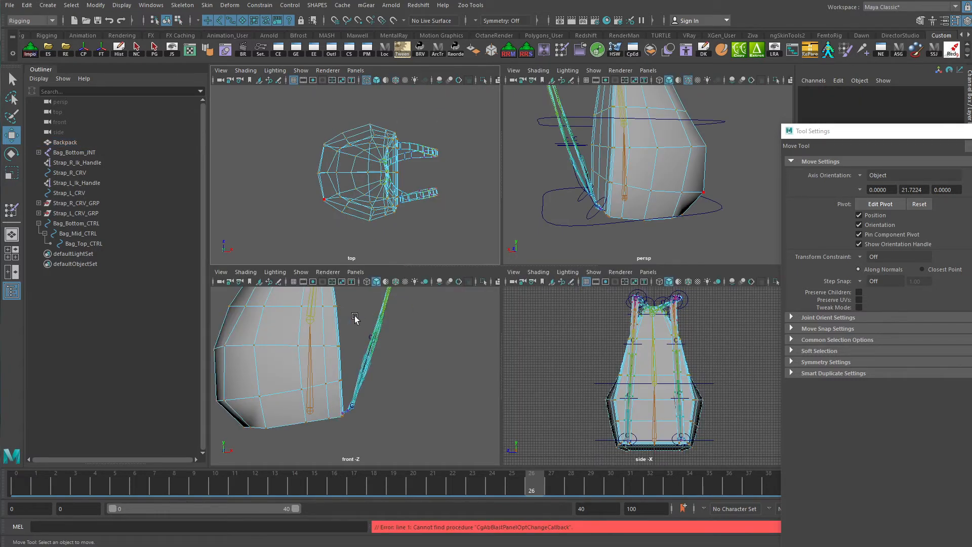
key("space")
middle_click_drag(291, 330, 413, 423, "alt")
scroll(346, 361, "down", 2)
right_click_drag(345, 358, 344, 356, "alt")
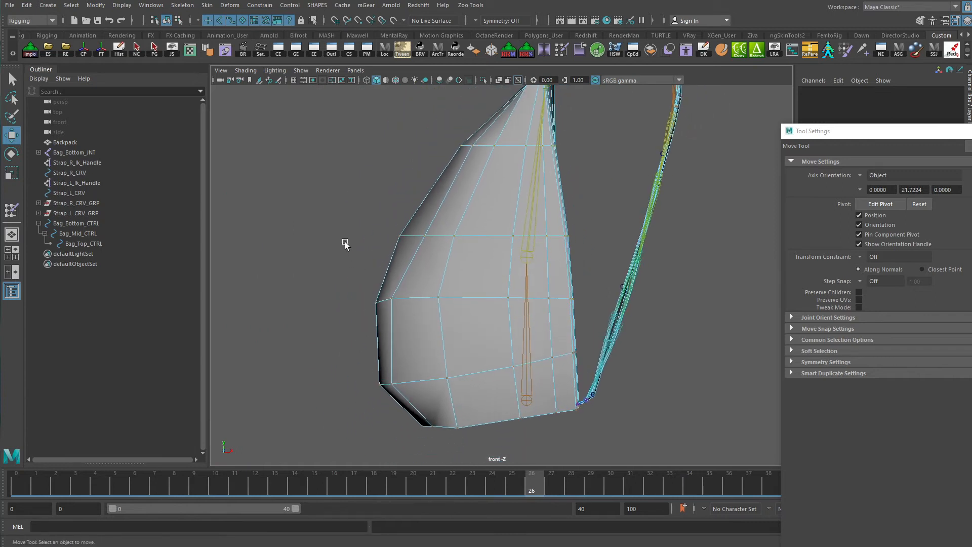
left_click_drag(318, 133, 529, 467)
key("ctrl+z")
left_click_drag(295, 101, 534, 448)
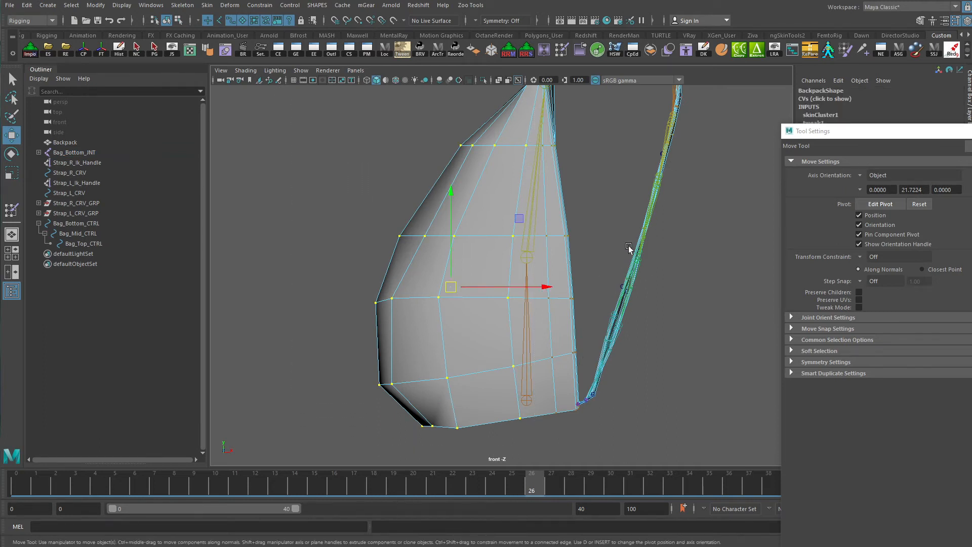
key("space")
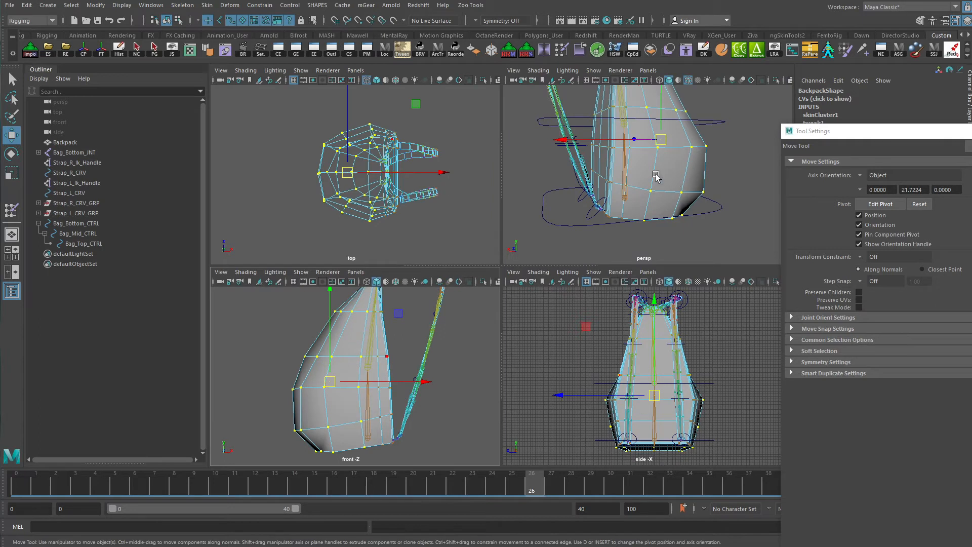
scroll(653, 180, "up", 3)
key("space")
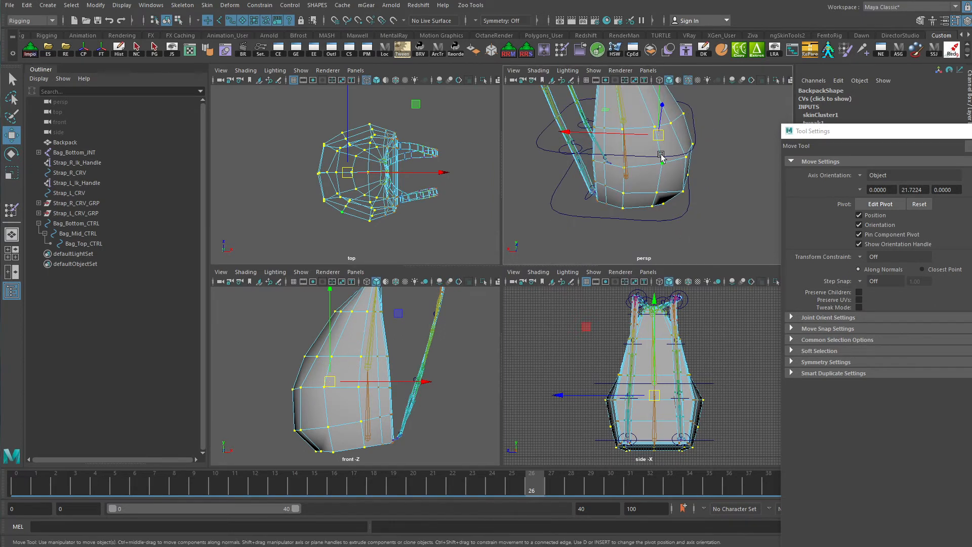
Open the Component Editor on the smooth skin weights of the selected bag vertices, keeping the bag in view.
left_click_drag(626, 160, 419, 113, "alt")
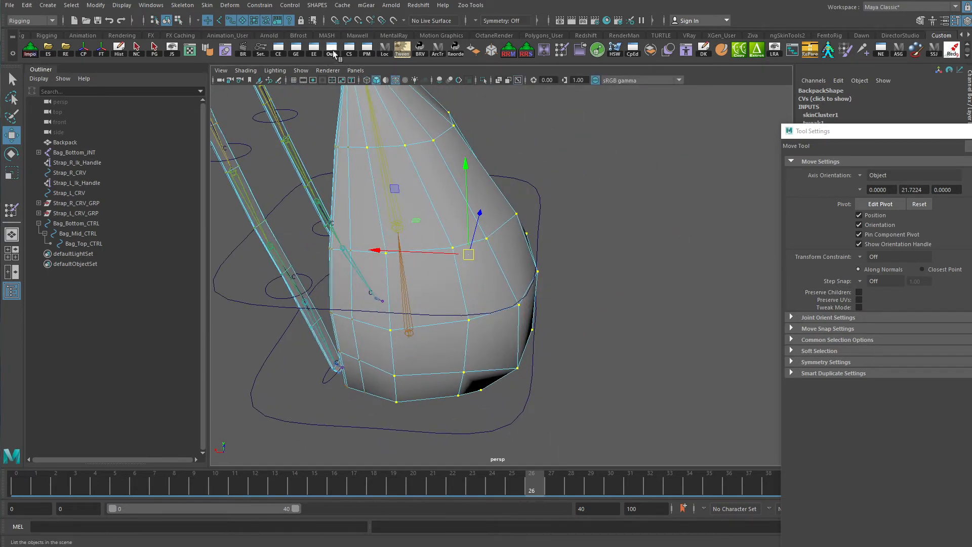
left_click(143, 7)
mouse_move(173, 41)
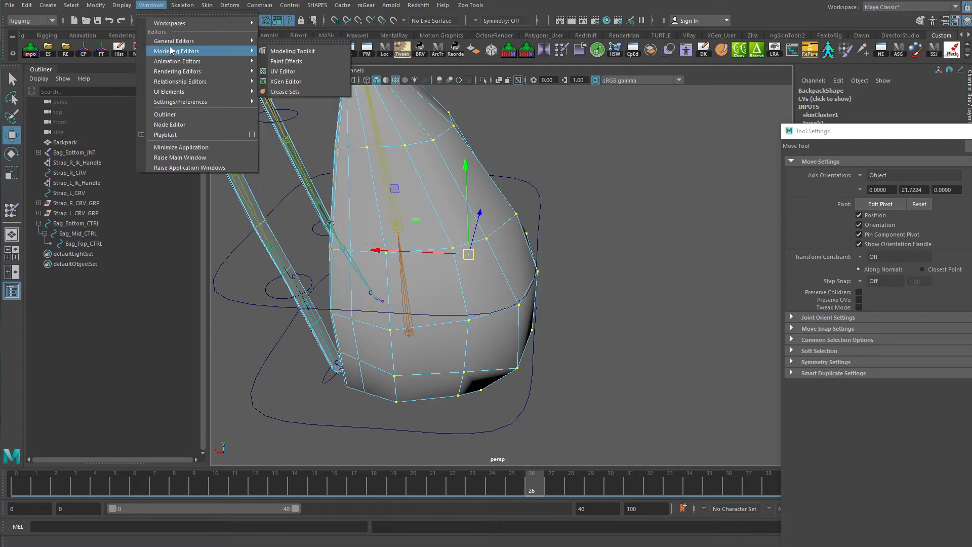
left_click(320, 146)
left_click_drag(937, 76, 376, 72)
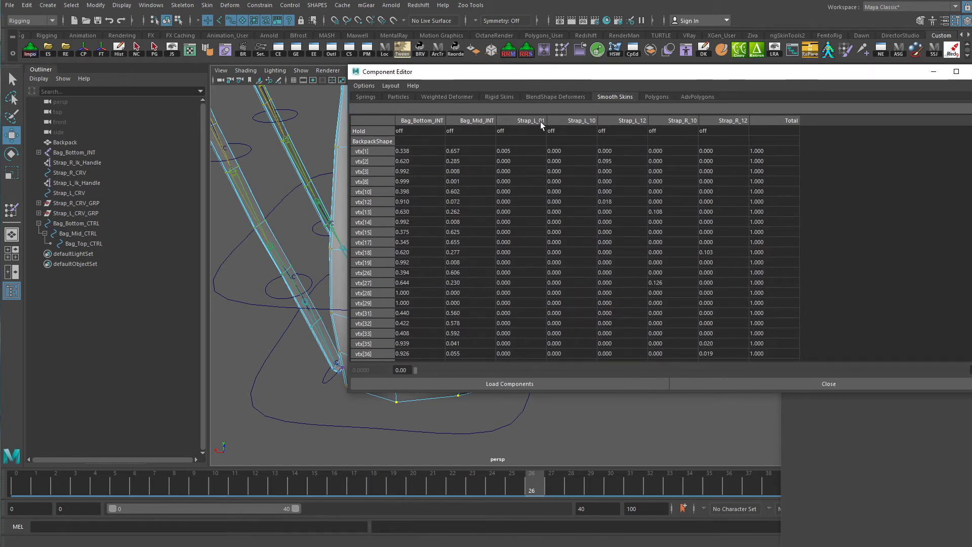
mouse_move(577, 82)
left_mouse_down()
mouse_move(784, 104)
mouse_move(765, 152)
mouse_move(727, 153)
left_mouse_up()
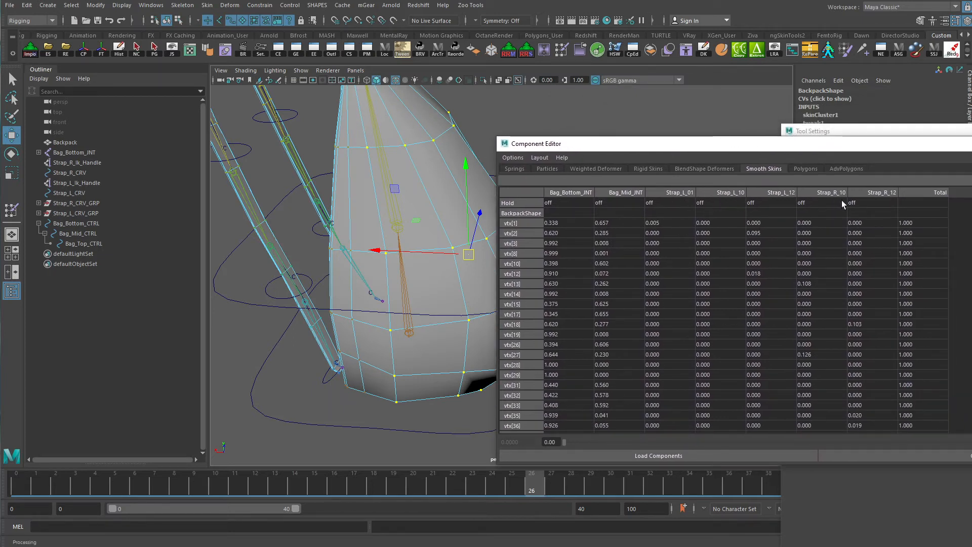
Set the Strap_L_10, Strap_L_12, Strap_R_10 and Strap_R_12 weights to 0 on all listed bag vertices and close the Component Editor.
left_click(724, 225)
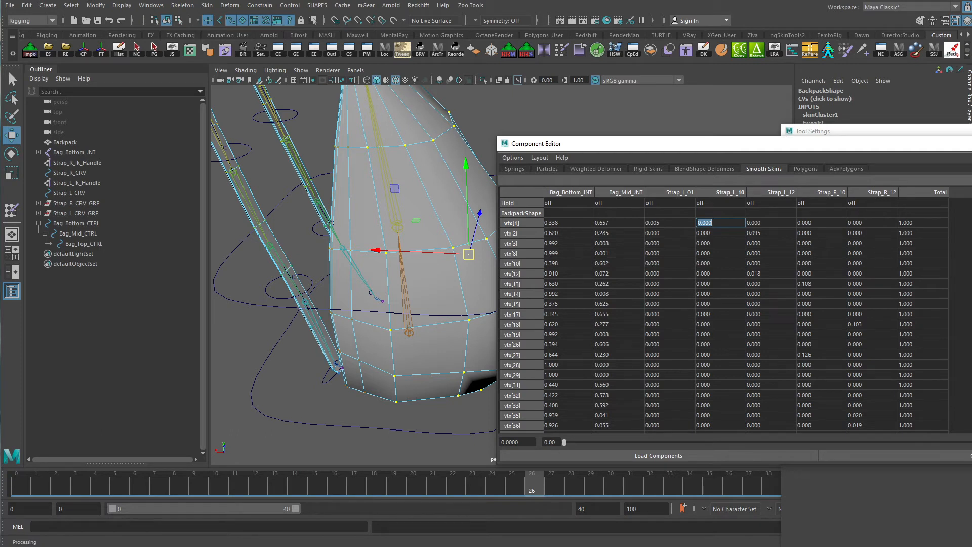
scroll(724, 314, "down", 6)
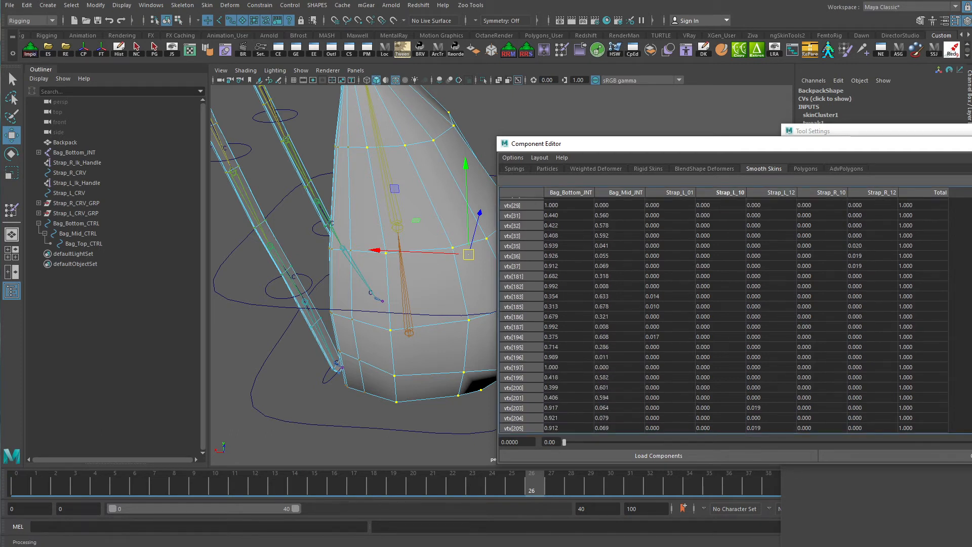
left_click(871, 428, "shift")
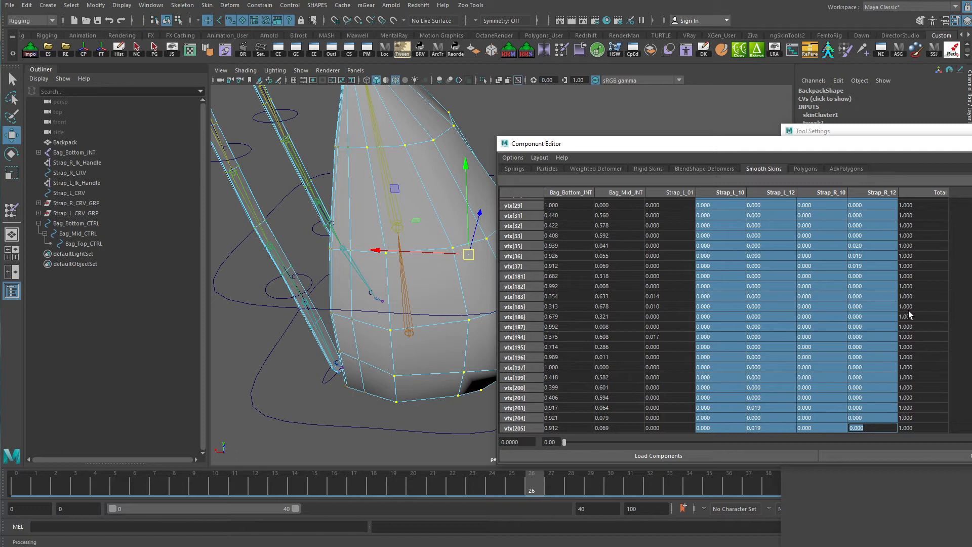
type("0")
key("Return")
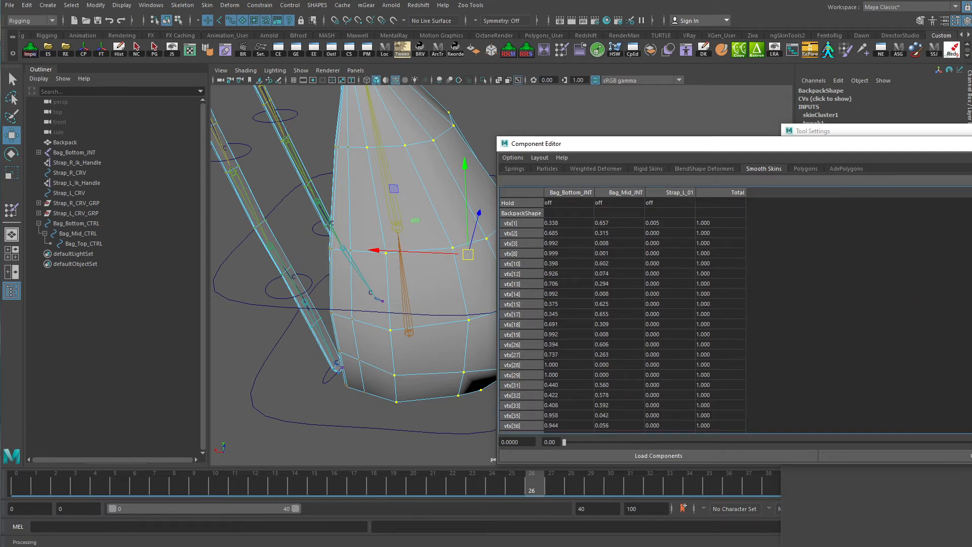
left_click(971, 144)
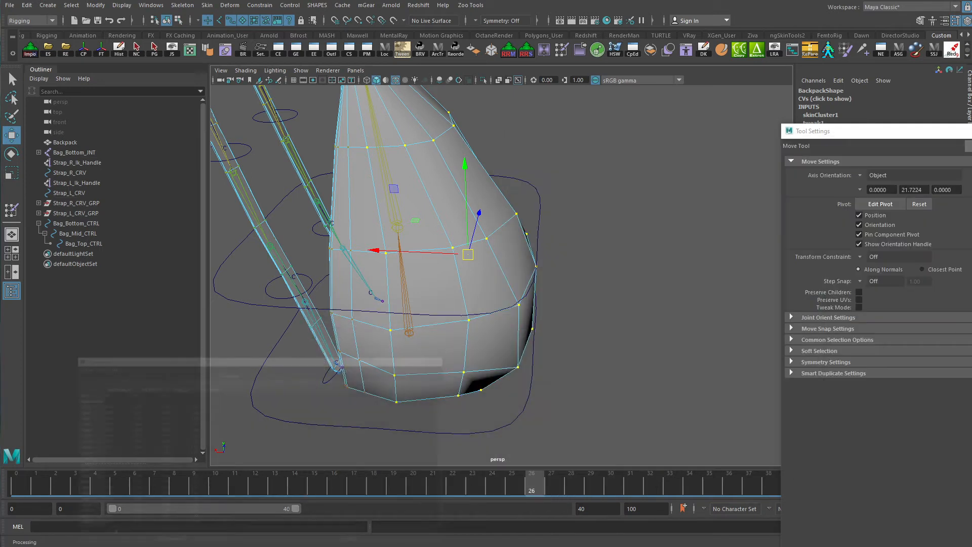
Test the right strap against the cleaned bag by moving its middle and bottom controls, undoing each move.
left_click_drag(624, 230, 456, 229, "alt")
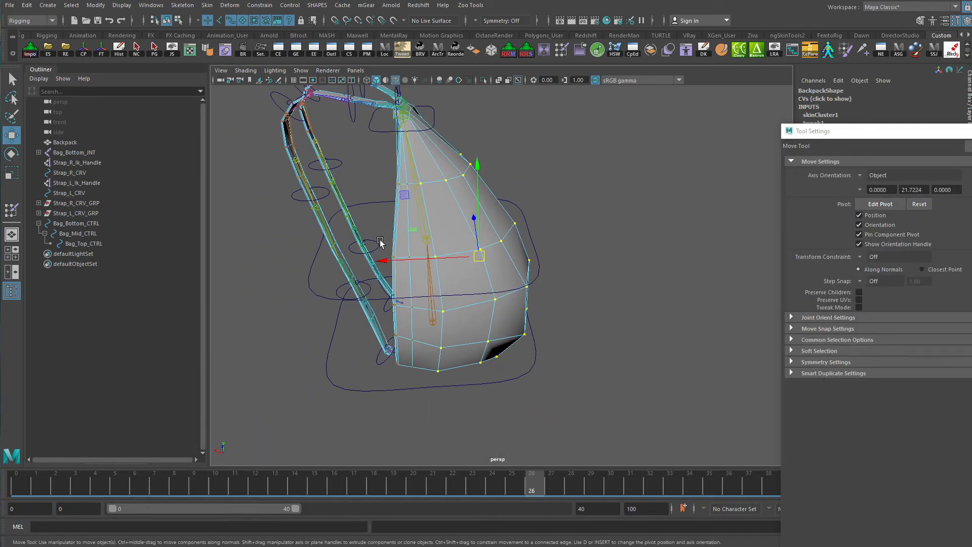
key("q")
mouse_move(294, 195)
left_mouse_down()
mouse_move(272, 202)
mouse_move(301, 202)
left_mouse_up()
key("w")
key("ctrl+z")
left_click_drag(373, 354, 325, 348)
key("ctrl+z")
Return the timeline to frame 0 and select the backpack mesh in object mode.
left_click_drag(481, 297, 418, 406, "alt")
left_click_drag(443, 470, 16, 471)
left_click_drag(304, 336, 605, 204, "alt")
middle_click_drag(582, 238, 547, 300, "alt")
left_click_drag(547, 300, 329, 322, "alt")
right_click_drag(435, 304, 499, 256, "alt")
right_click(476, 254)
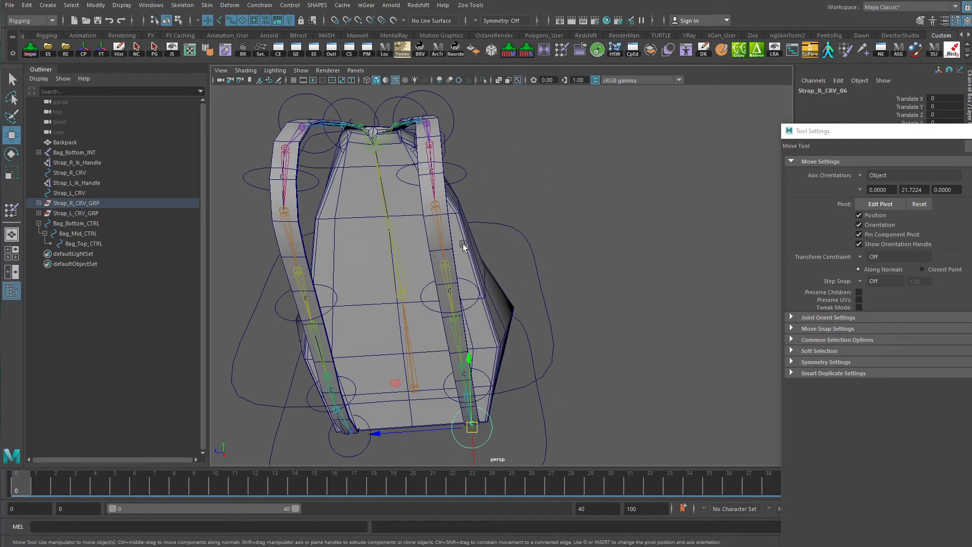
left_click(467, 248)
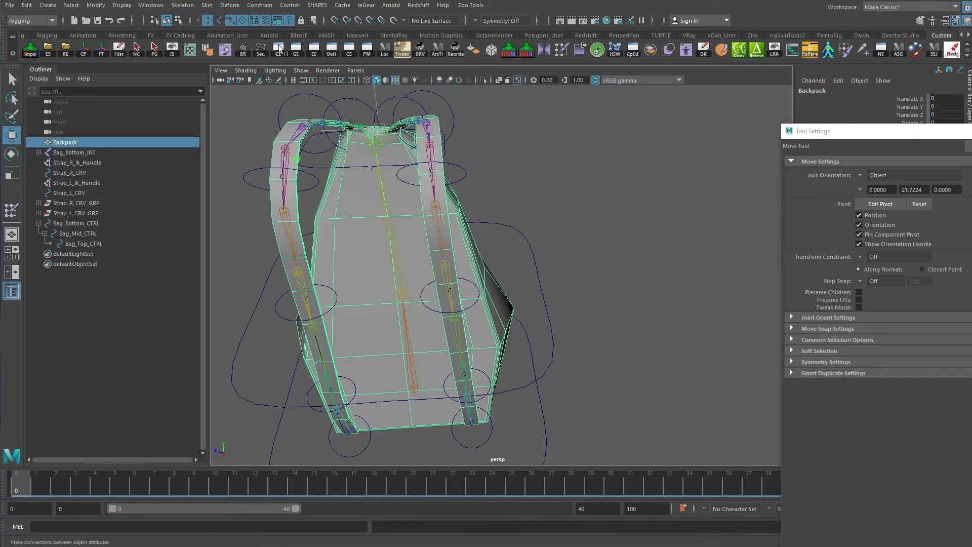
Try mirroring the skin weights across XY from negative to positive, using Ray cast, Closest joint and One to one associations.
left_click(211, 6)
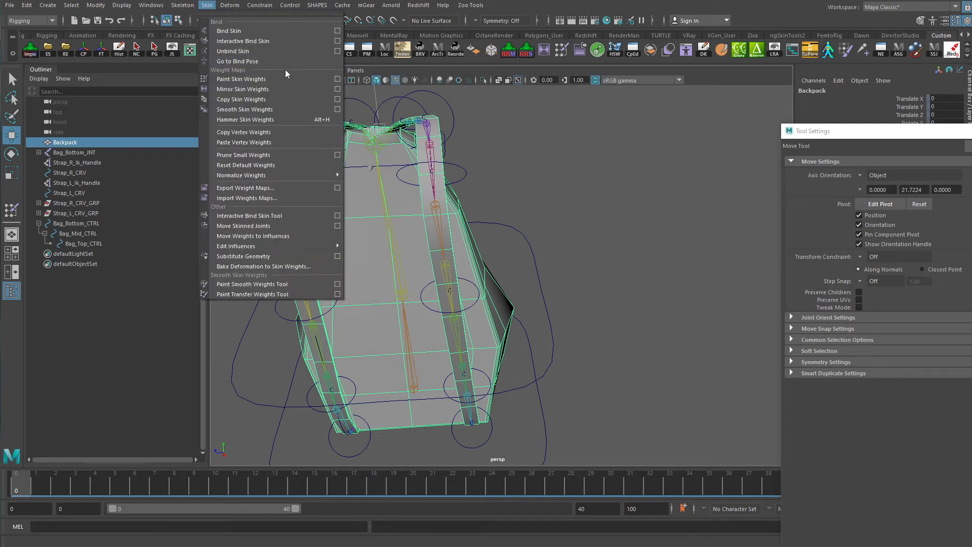
left_click(337, 89)
left_click_drag(508, 238, 482, 303, "alt")
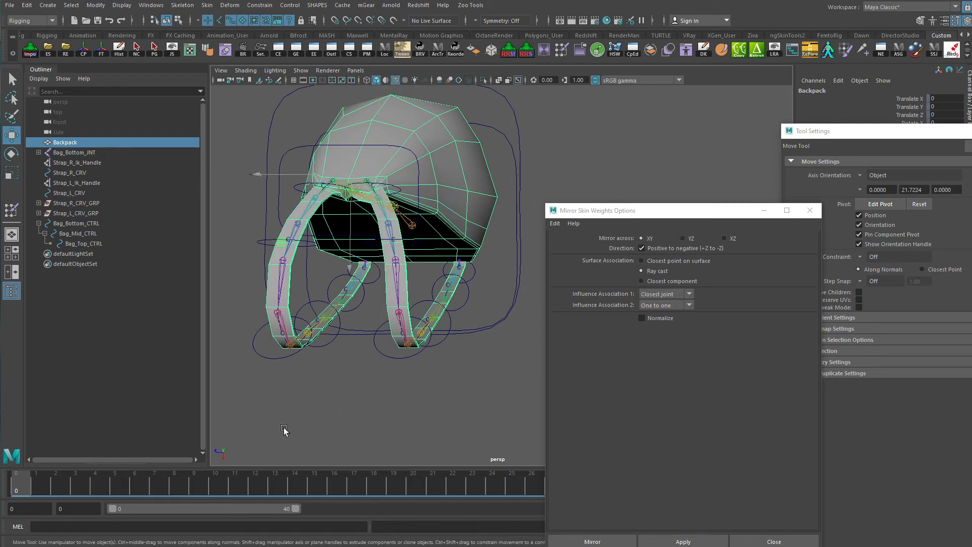
left_click(684, 250)
left_click(690, 542)
left_click_drag(379, 384, 383, 428, "alt")
left_click(809, 210)
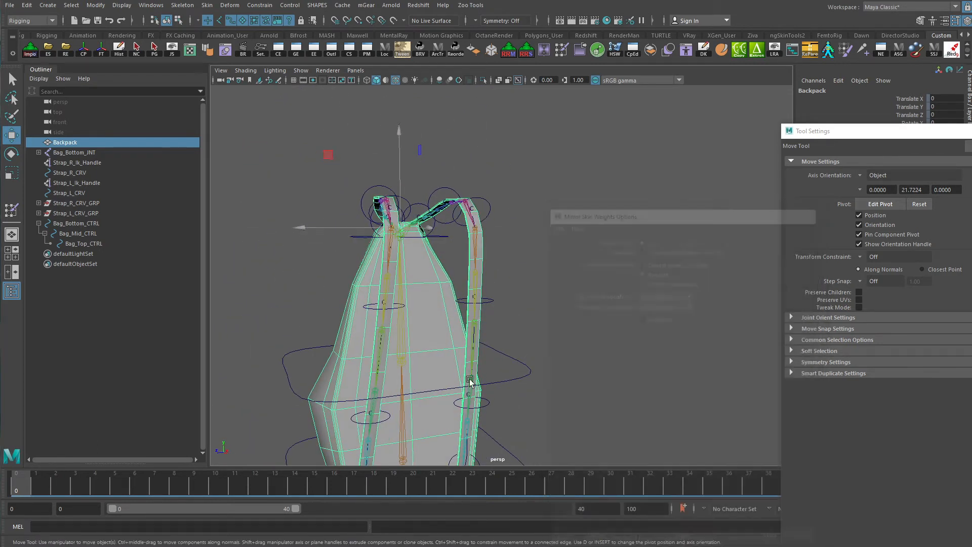
Scrub to frame 32 and test the left strap's deformation by moving the Strap_L_CRV_05 control, undoing the move.
left_click_drag(192, 476, 649, 515)
left_click_drag(404, 385, 324, 342, "alt")
left_click(380, 315)
key("ctrl+z")
left_click_drag(395, 355, 481, 359, "alt")
right_click_drag(481, 359, 636, 329, "alt")
left_click_drag(635, 329, 503, 343, "alt")
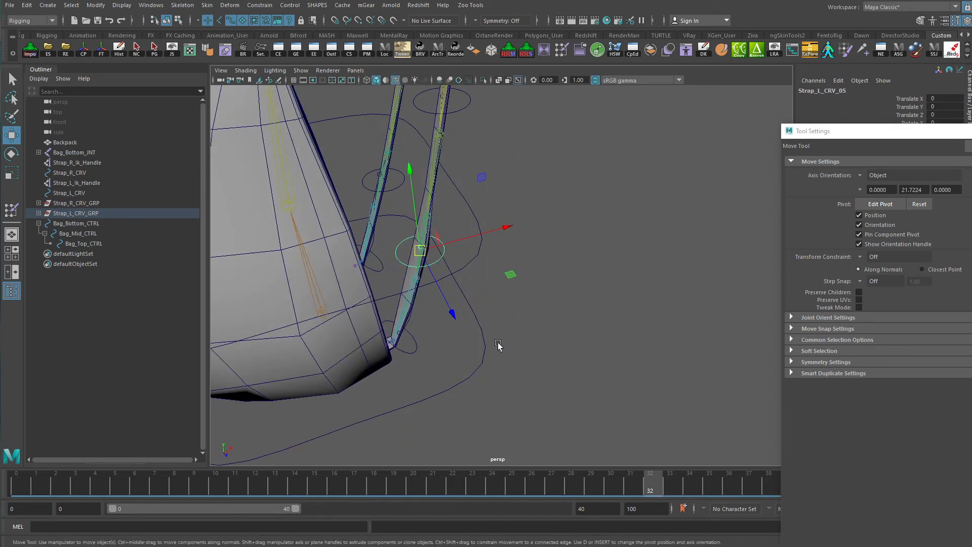
left_click(559, 245)
left_click(444, 256)
left_click_drag(421, 251, 514, 215)
key("ctrl+z")
Undo the recent changes back through the negative-to-positive skin weight mirroring.
left_click(428, 221)
key("ctrl+z")
key("ctrl+z")
key("ctrl+z")
key("ctrl+z")
key("ctrl+z")
key("ctrl+z")
key("ctrl+z")
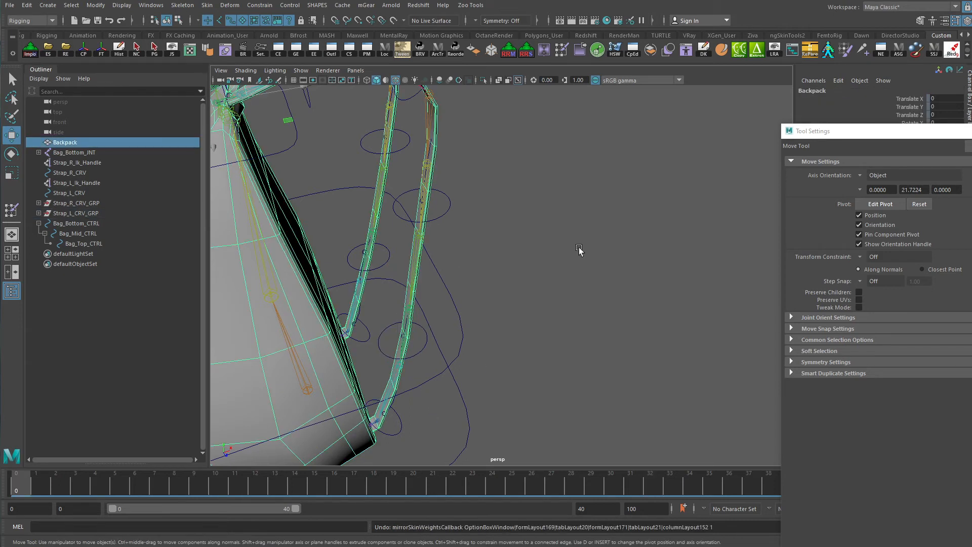
key("ctrl+z")
key("ctrl+z")
key("ctrl+z")
key("ctrl+z")
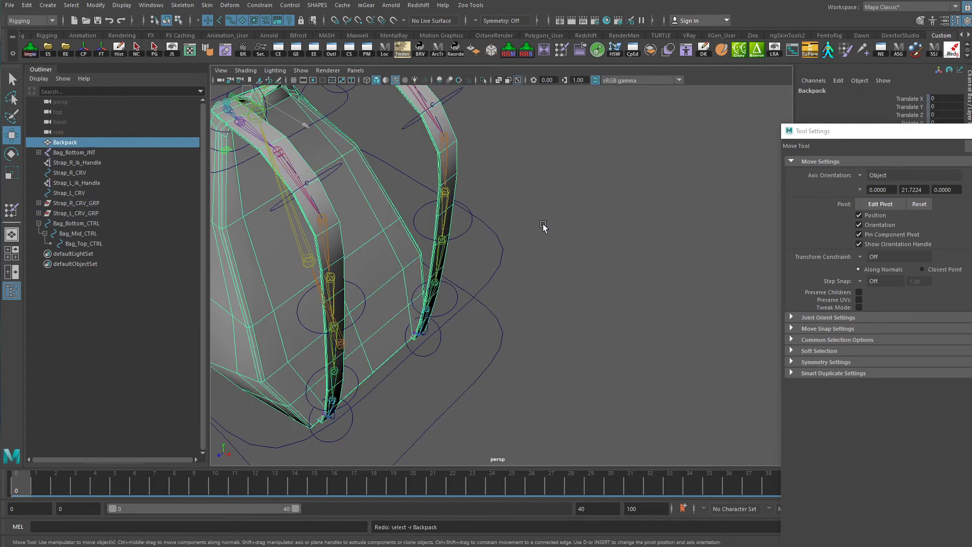
Compare both straps' deformation by moving the Strap_R_CRV_04 and Strap_L_CRV_04 controls, undoing the moves.
key("ctrl+z")
key("ctrl+z")
key("ctrl+z")
key("ctrl+z")
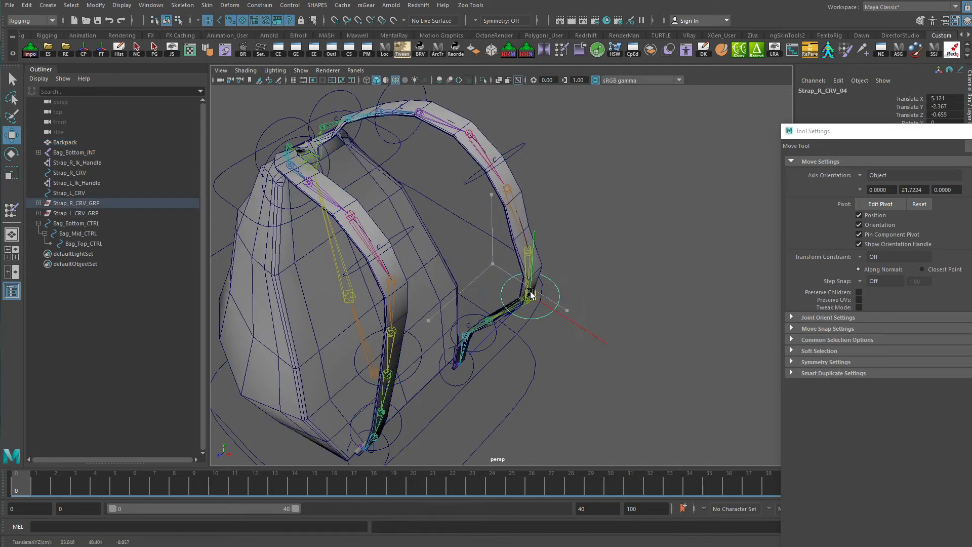
left_click(419, 371)
mouse_move(388, 357)
left_mouse_down()
mouse_move(439, 407)
mouse_move(391, 366)
left_mouse_up()
key("ctrl+z")
left_click_drag(471, 359, 429, 349, "alt")
Select the backpack mesh and display it in the full top view.
left_click_drag(384, 288, 408, 200, "alt")
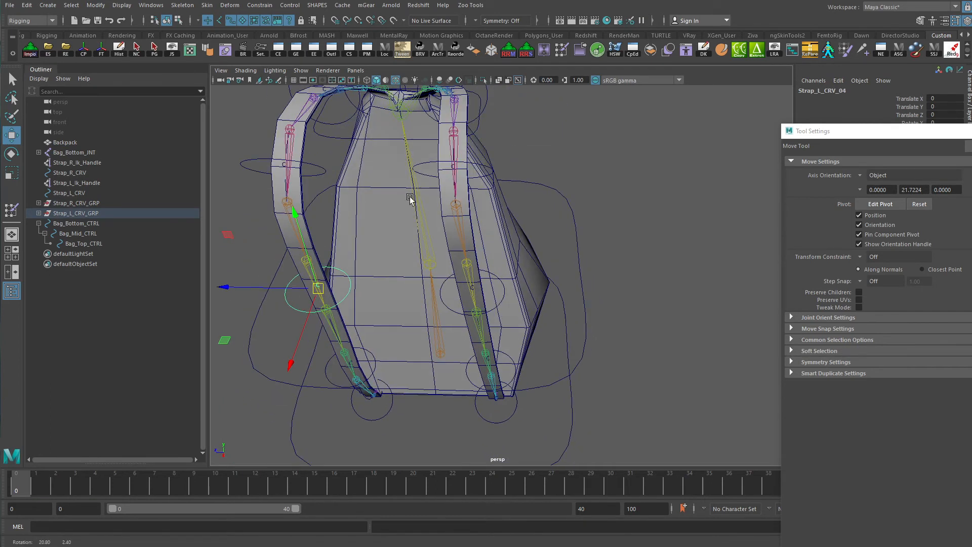
left_click_drag(355, 166, 454, 204, "alt")
left_click(454, 205)
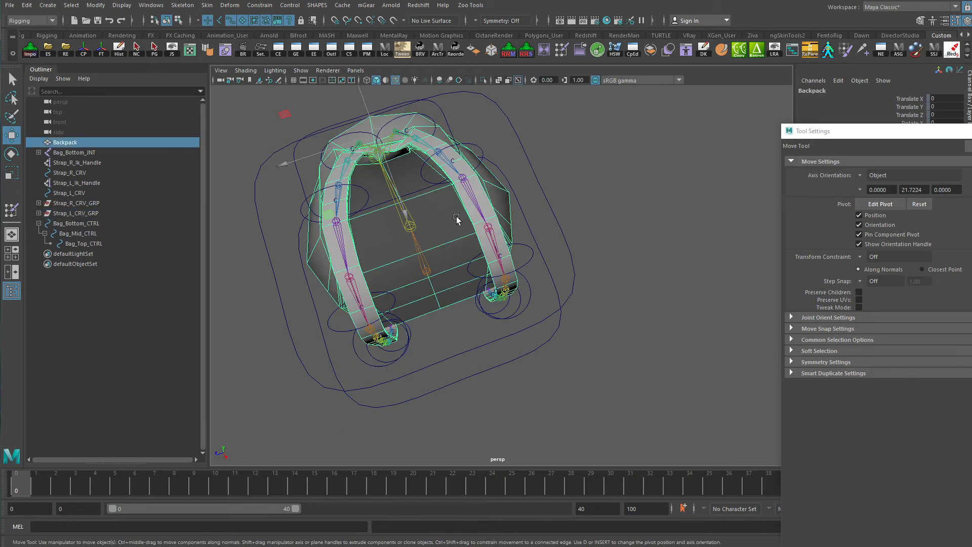
mouse_move(512, 217)
left_mouse_down("alt")
mouse_move(509, 238)
mouse_move(501, 207)
left_mouse_up("alt")
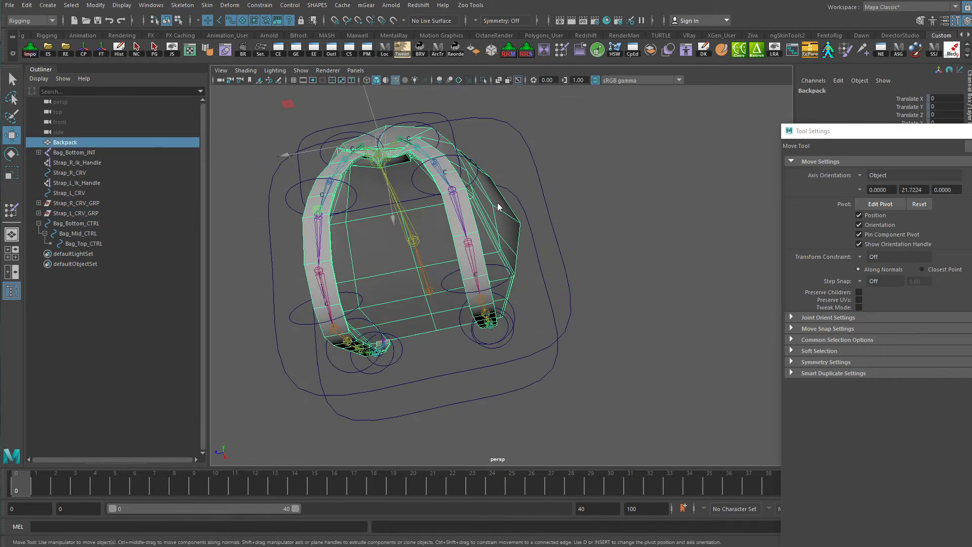
key("space")
key("space")
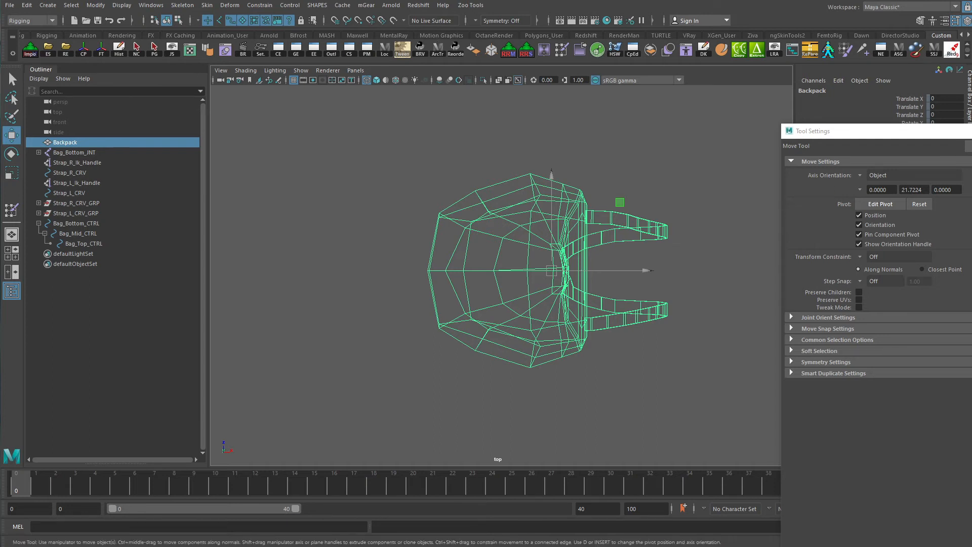
Close the tool settings and mirror the skin weights across XY from positive to negative (+Z to -Z) with Ray cast.
left_click(971, 131)
left_click(207, 5)
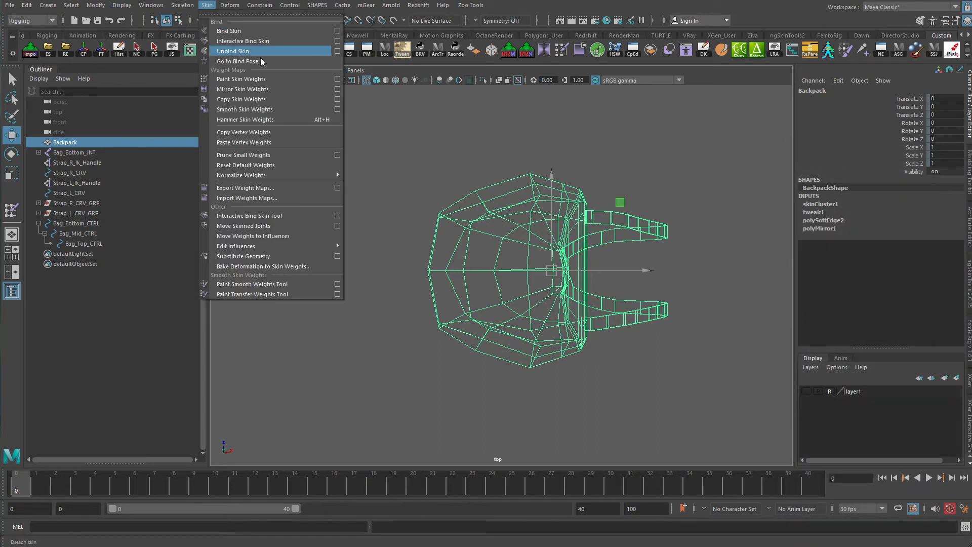
left_click(338, 89)
left_click_drag(679, 218, 243, 138)
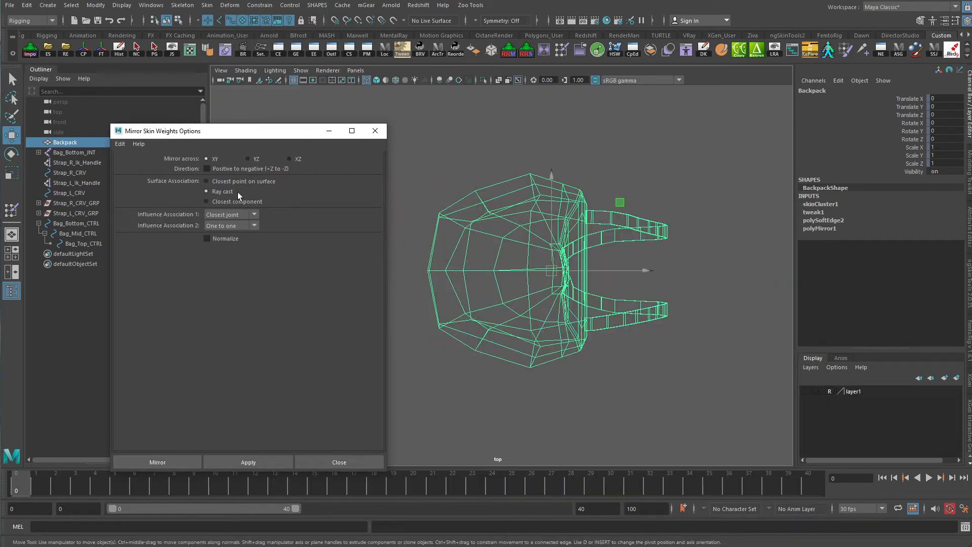
left_click(259, 170)
left_click(248, 462)
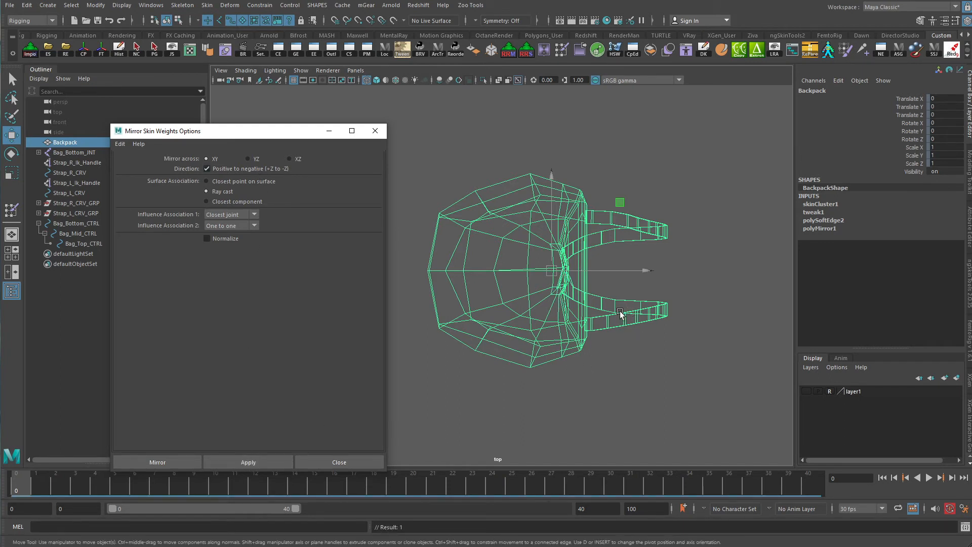
Return to the perspective view and test the Strap_L_CRV_04 control with a short move, undoing it.
key("space")
right_click_drag(618, 218, 658, 204, "alt")
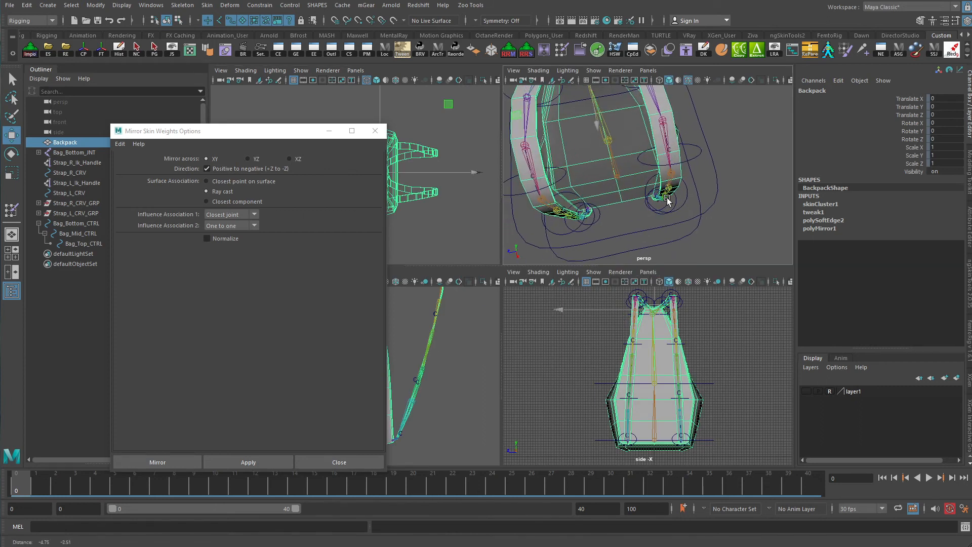
middle_click_drag(659, 204, 670, 199, "alt")
key("space")
left_click_drag(567, 273, 762, 266, "alt")
left_click(523, 346)
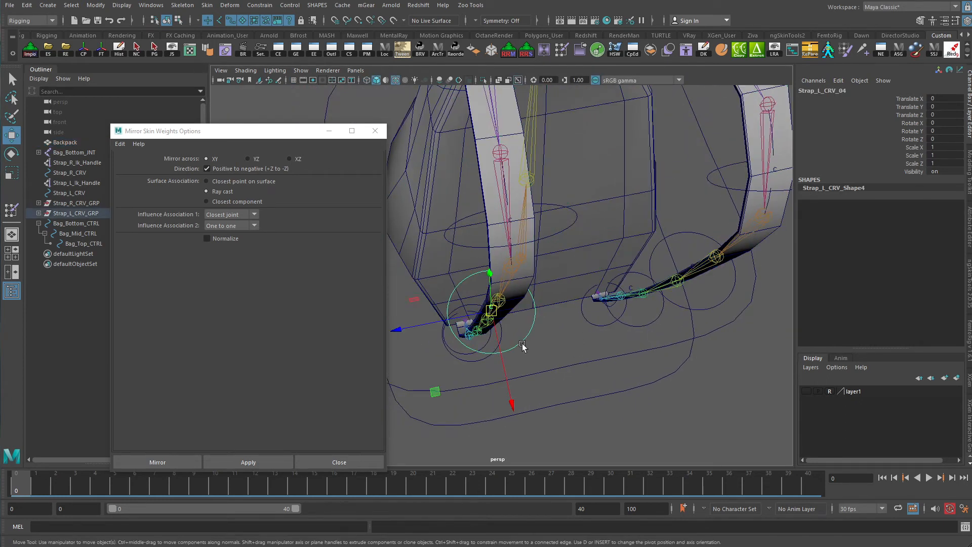
left_click_drag(503, 345, 530, 354)
key("ctrl+z")
Pull the left strap's Strap_L_CRV_04 and Strap_L_CRV_05 controls away from the bag to check deformation, undoing the moves.
left_click_drag(578, 297, 617, 353)
left_click(535, 370)
left_click_drag(524, 350, 547, 425)
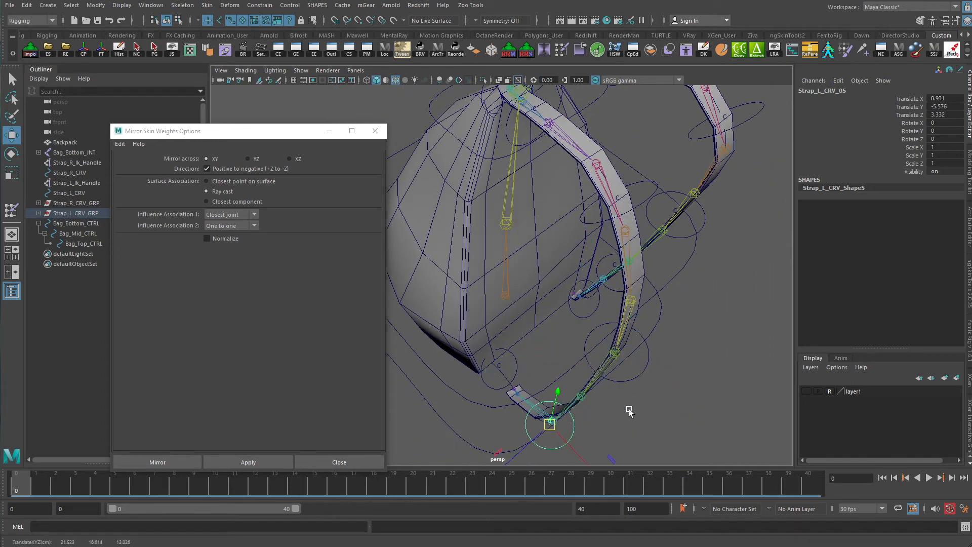
key("ctrl+z")
key("ctrl+z")
key("ctrl+z")
key("shift+z")
key("shift+z")
key("shift+z")
key("ctrl+z")
key("ctrl+z")
key("ctrl+z")
Test the right strap by pulling the Strap_R_CRV_04 control away from the bag, undoing the move.
left_click(691, 236)
left_click_drag(689, 229, 736, 286)
key("ctrl+z")
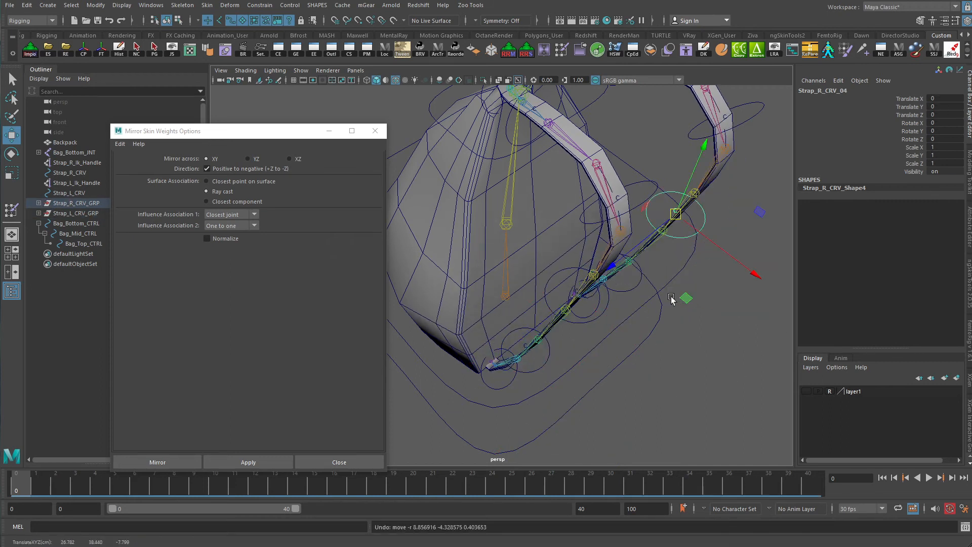
Move the Strap_R_CRV_05 control, examine the lower right strap from the strap side of the bag, and undo the move.
left_click(634, 285)
left_click_drag(626, 284, 586, 306)
key("ctrl+z")
key("ctrl+z")
key("ctrl+z")
key("ctrl+y")
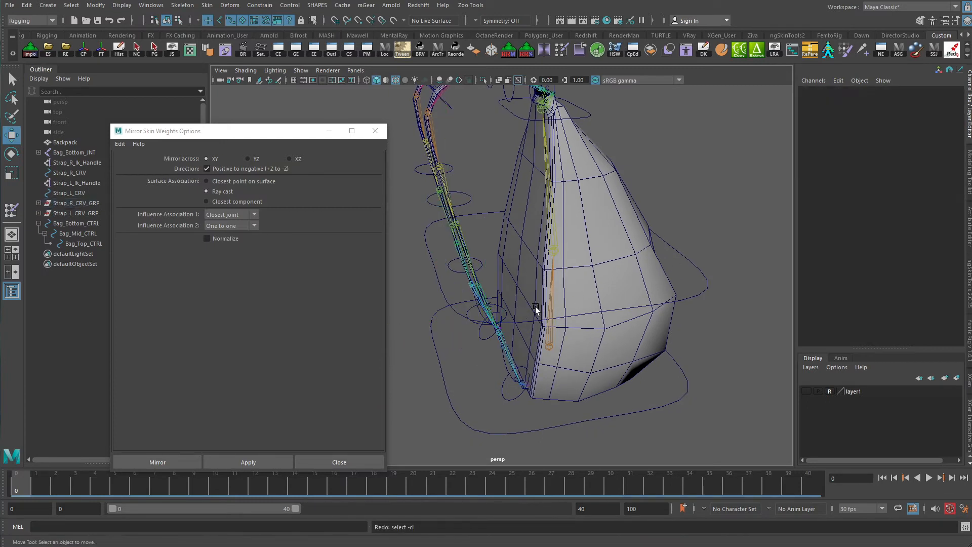
key("ctrl+y")
key("ctrl+y")
middle_click_drag(584, 308, 641, 309, "alt")
left_click_drag(640, 310, 726, 304, "alt")
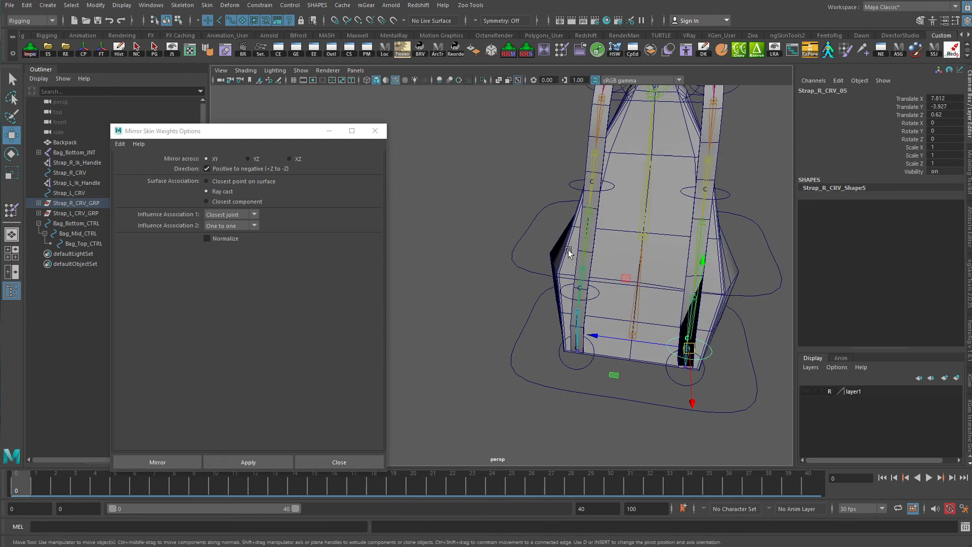
key("ctrl+z")
key("ctrl+z")
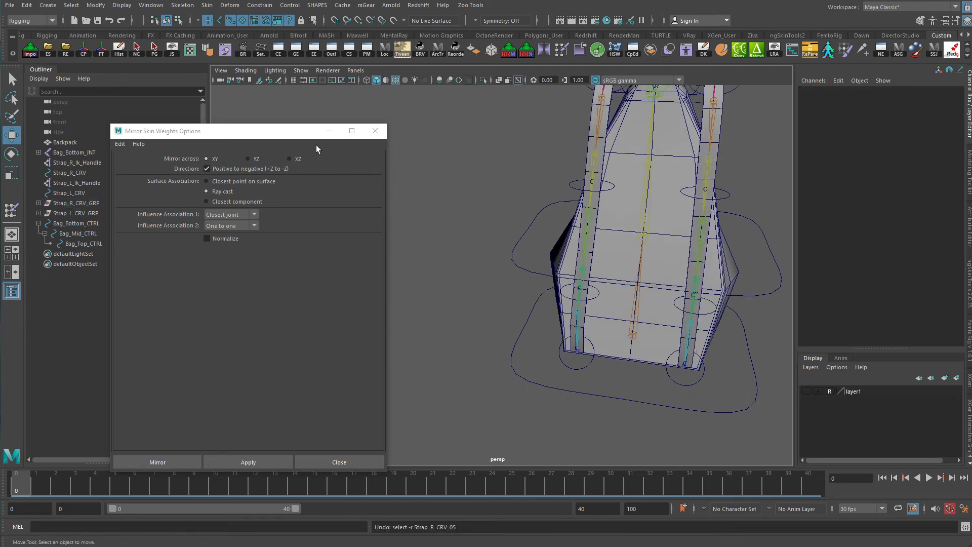
Undo the positive-to-negative skin weight mirroring on the backpack.
left_click_drag(700, 261, 638, 321, "alt")
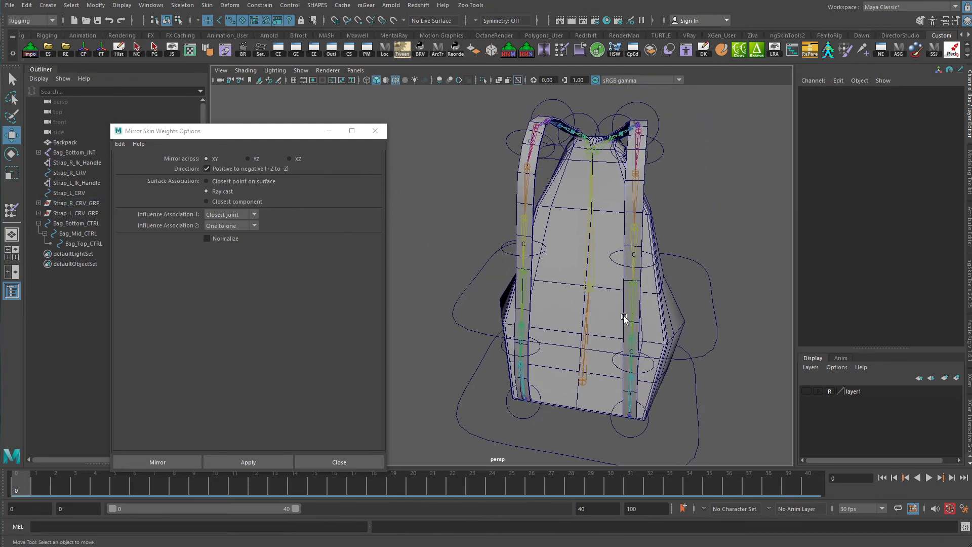
left_click(577, 276)
key("ctrl+z")
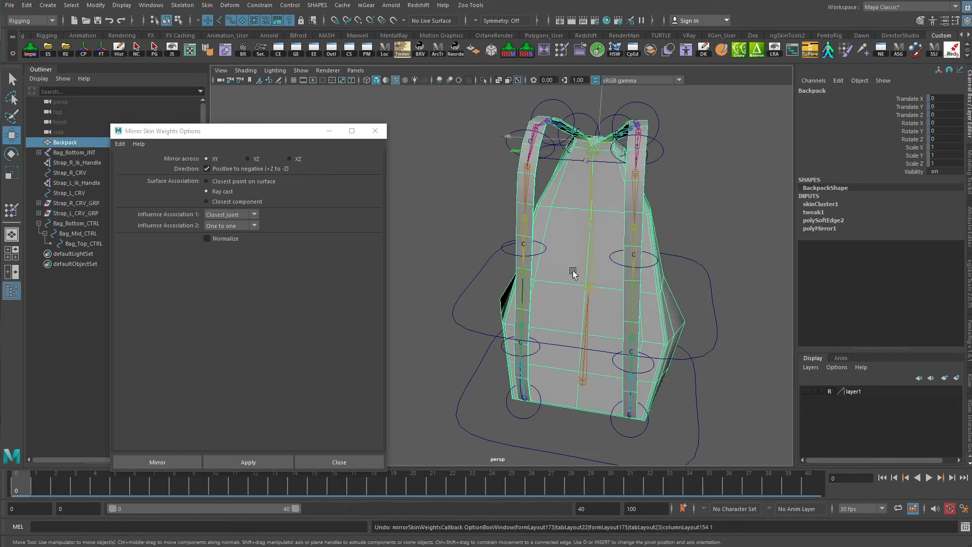
Undo the recent operations on the backpack rig back through the last timeline change.
left_click_drag(568, 234, 519, 250, "alt")
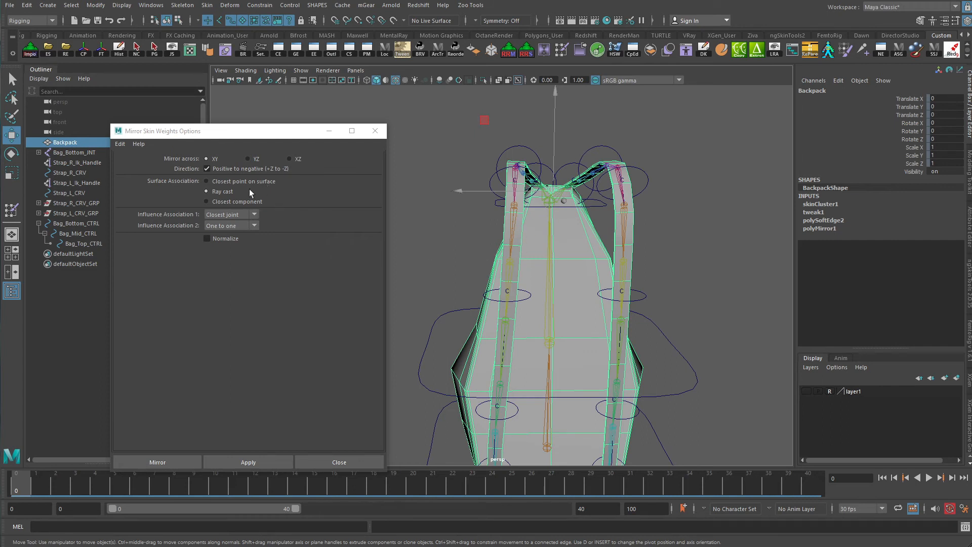
left_click_drag(643, 230, 540, 262, "alt")
key("ctrl+z")
key("ctrl+z")
key("ctrl+z")
key("ctrl+z")
key("ctrl+z")
key("ctrl+z")
key("ctrl+z")
key("ctrl+z")
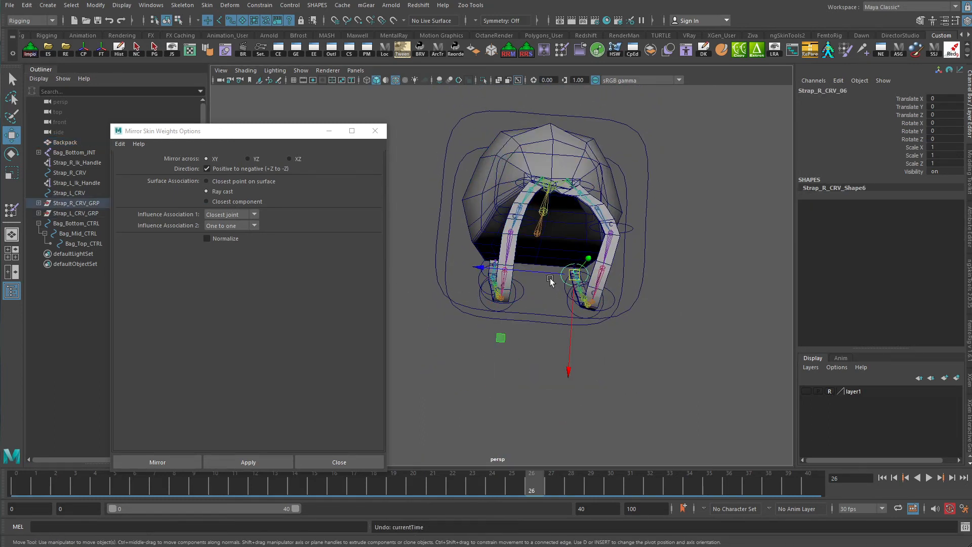
Reset Bag_Top_CTRL by setting its Translate X, Y and Z to 0.
right_click_drag(564, 276, 699, 268, "alt")
left_click_drag(699, 269, 544, 308, "alt")
left_click(583, 262)
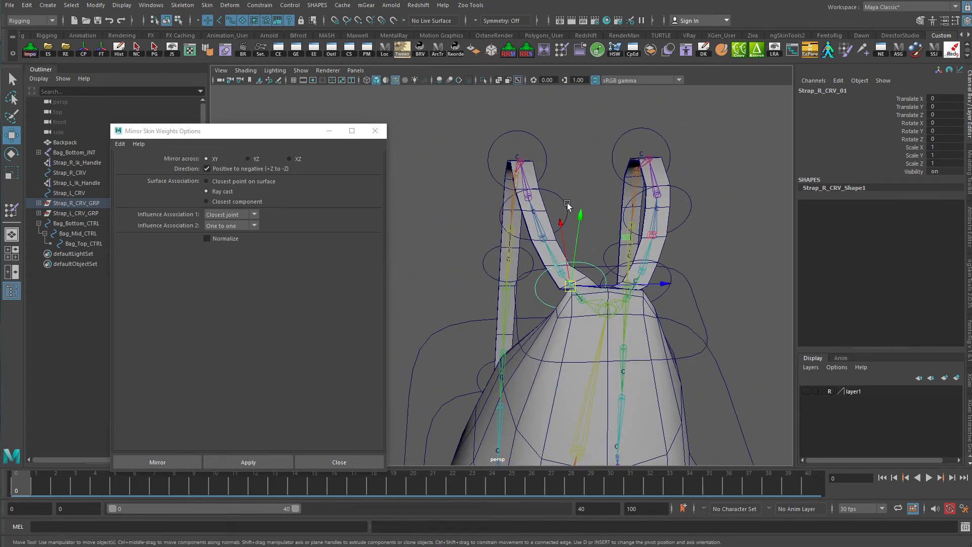
left_click(647, 328)
left_click_drag(691, 370, 690, 371)
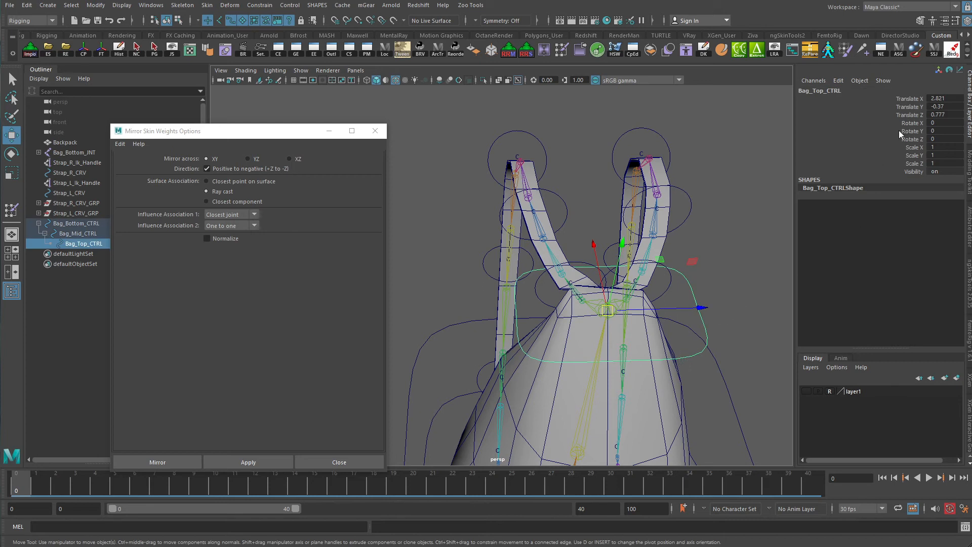
left_click_drag(950, 96, 948, 114)
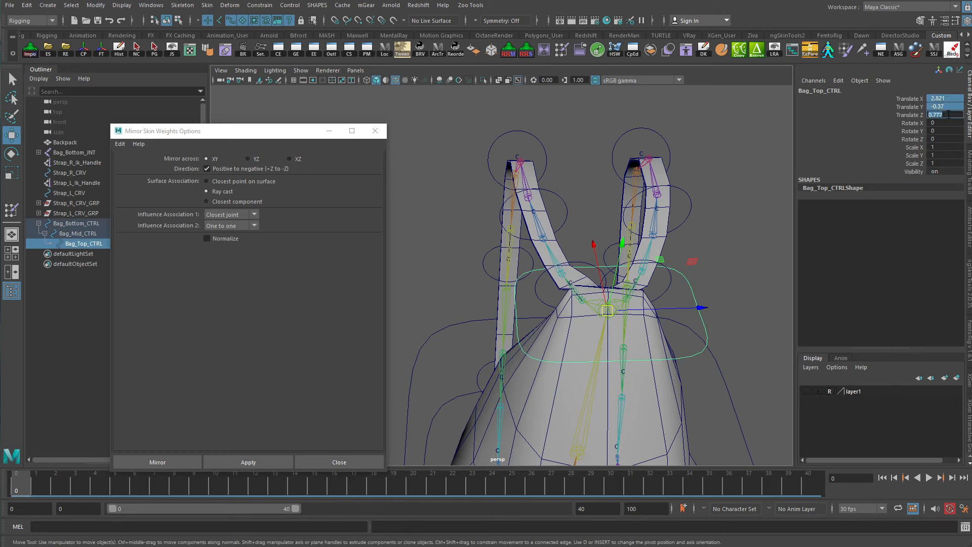
type("0")
key("Return")
Check the translation values of Bag_Mid_CTRL and the upper strap controls, including Strap_L_CRV_01, Strap_L_CRV_02 and Strap_R_CRV_02, for leftover offsets.
right_click_drag(597, 363, 519, 372, "alt")
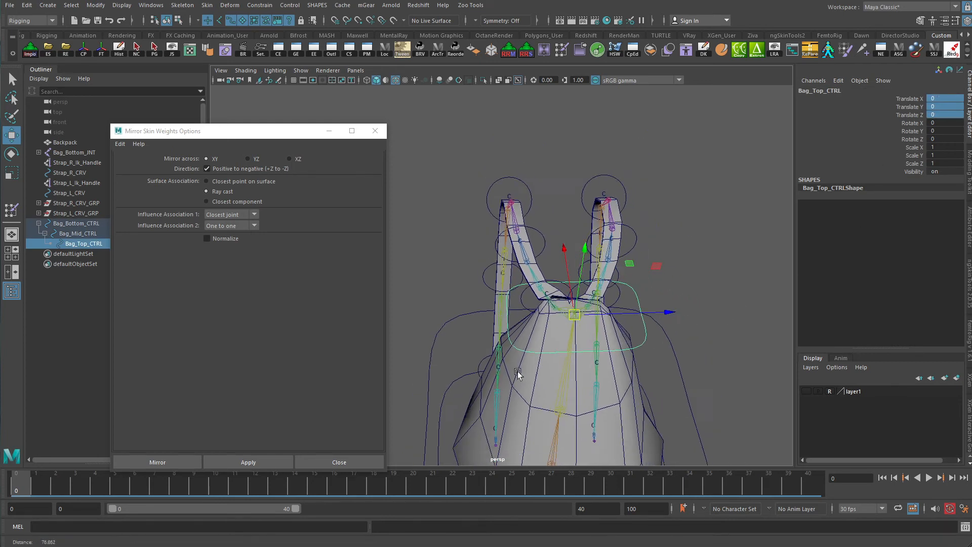
left_click_drag(518, 372, 618, 319, "alt")
middle_click_drag(618, 319, 586, 248, "alt")
left_click(642, 320)
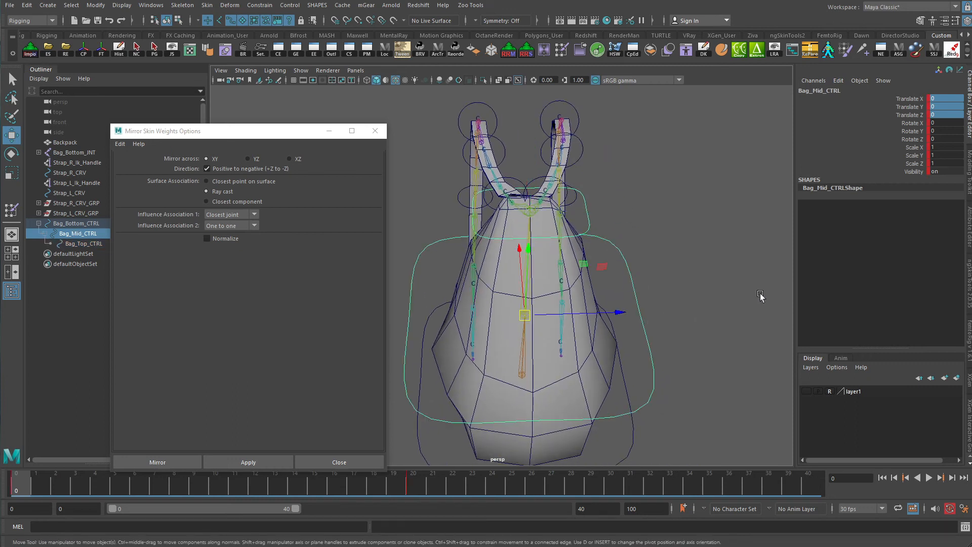
left_click_drag(682, 258, 587, 292, "alt")
right_click_drag(588, 292, 628, 266, "alt")
left_click_drag(628, 267, 670, 246, "alt")
left_click(623, 195)
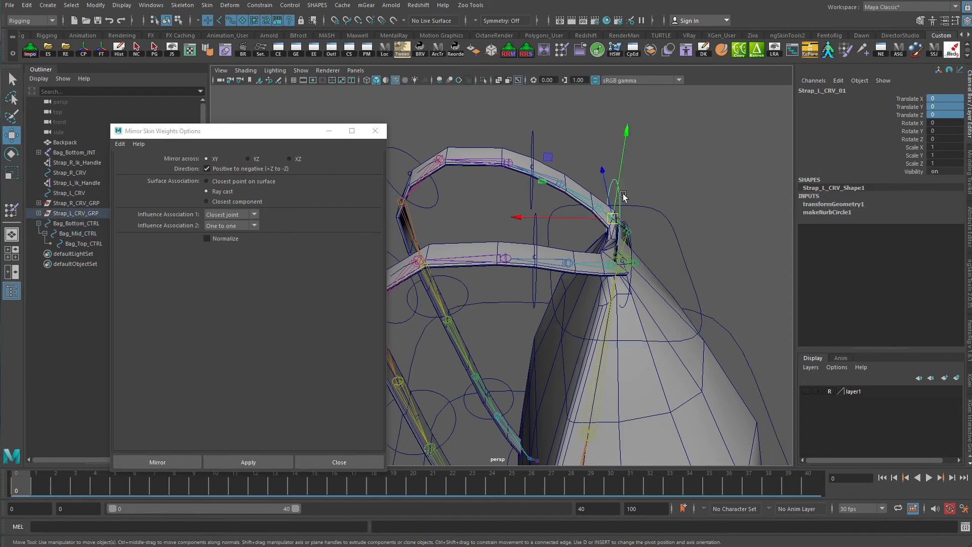
left_click(630, 246, "shift")
left_click_drag(631, 246, 524, 181, "alt")
left_click(524, 181)
left_click_drag(668, 262, 677, 270, "alt")
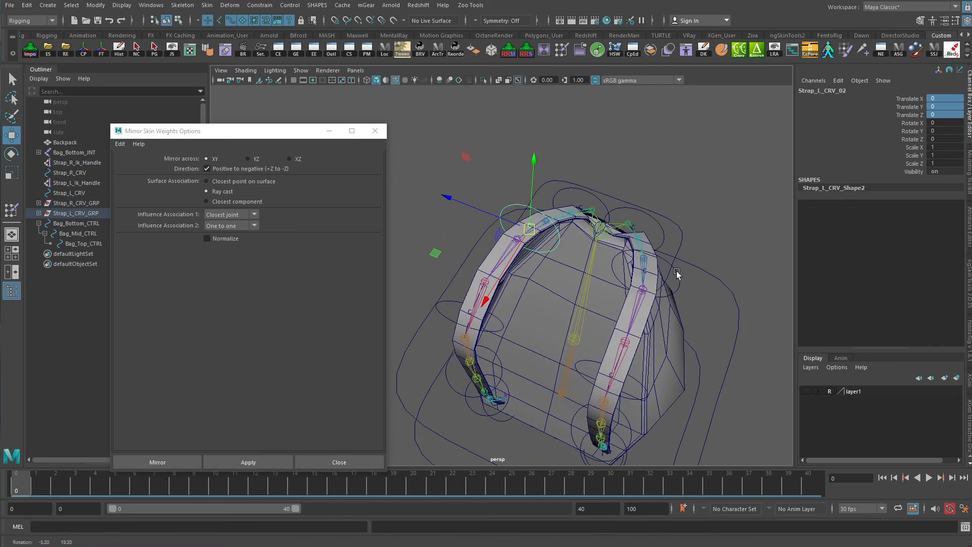
left_click(673, 267)
middle_click_drag(652, 322, 685, 233, "alt")
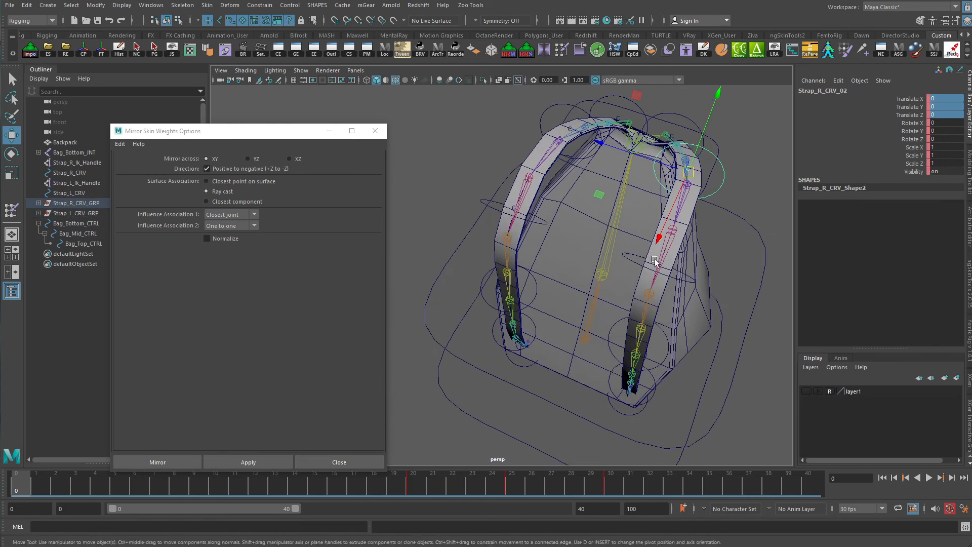
left_click_drag(686, 233, 654, 243, "alt")
Try mirroring the backpack's skin weights across XY, first positive to negative and then the opposite direction, undoing each attempt.
left_click_drag(299, 481, 14, 484)
left_click_drag(451, 323, 456, 210, "alt")
left_click(655, 219)
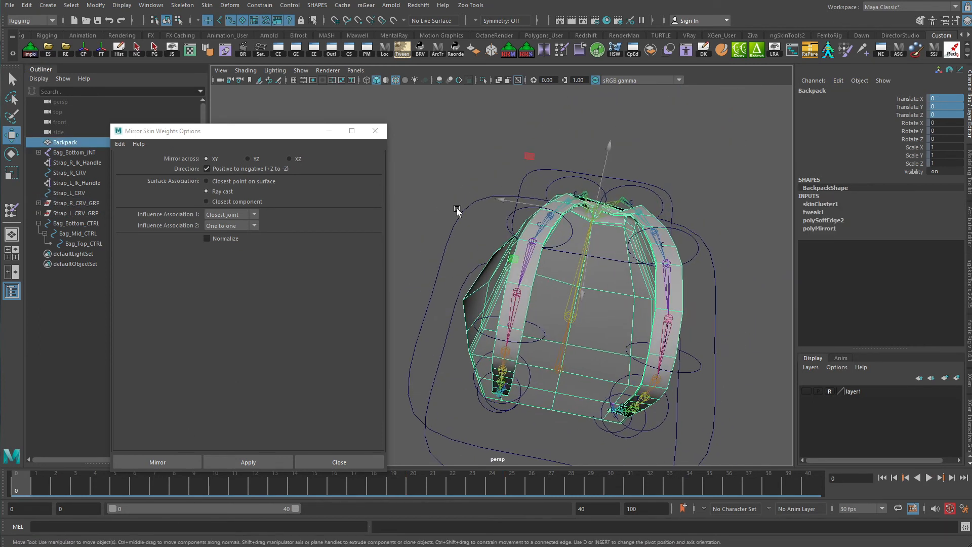
left_click(242, 462)
key("ctrl+z")
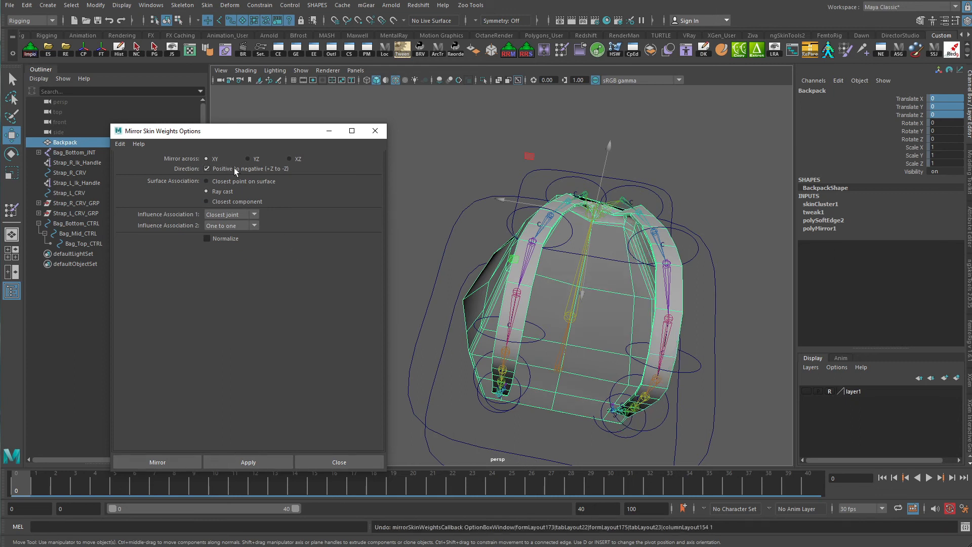
left_click(251, 462)
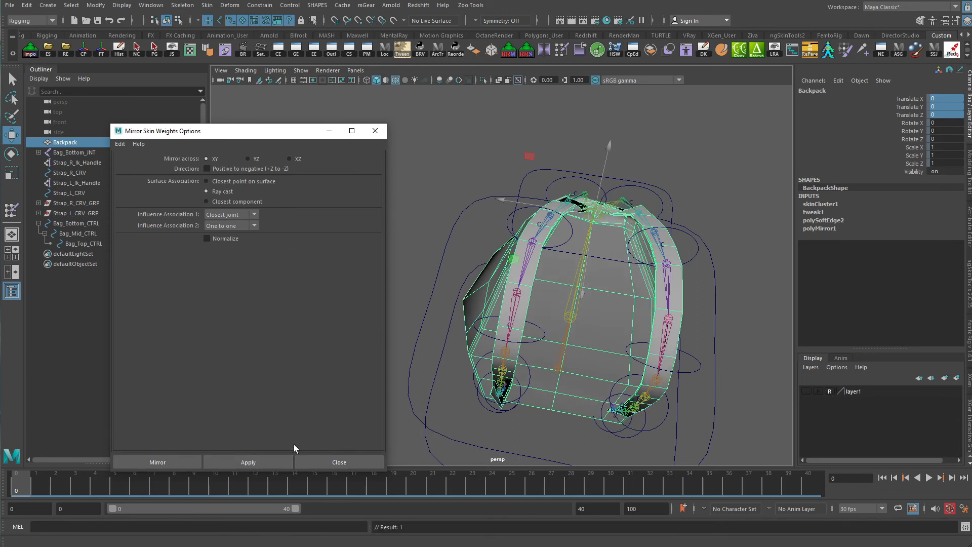
key("ctrl+z")
Pull the right strap's Strap_R_CRV_05 control away from the bag to check deformation, undoing the move.
left_click_drag(529, 248, 531, 198, "alt")
left_click_drag(457, 242, 408, 229, "alt")
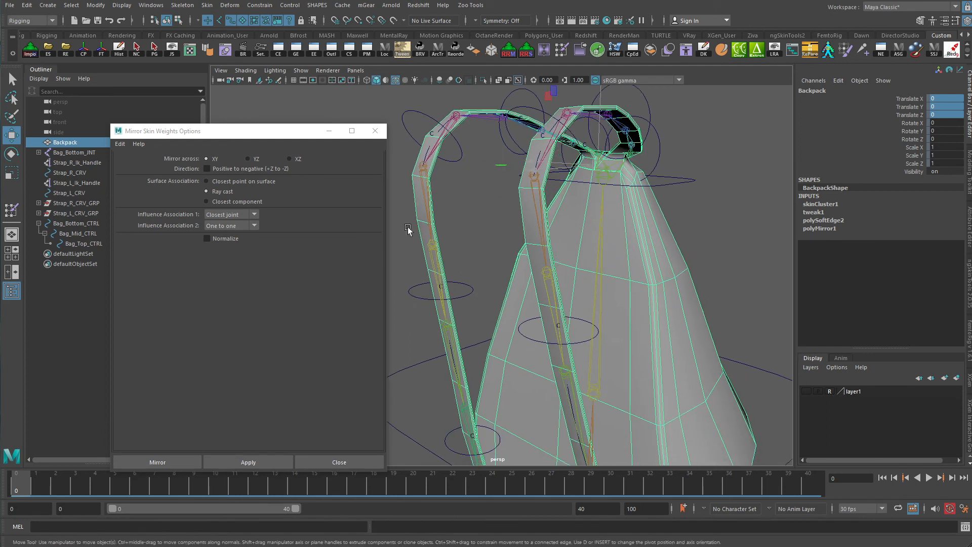
left_click_drag(423, 304, 551, 327, "alt")
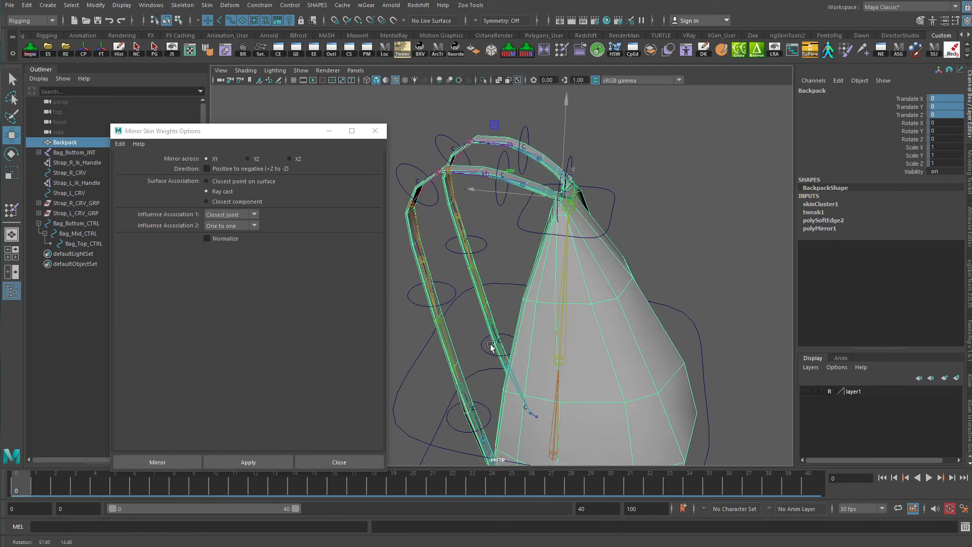
left_click_drag(512, 372, 543, 400, "alt")
left_click_drag(491, 356, 464, 368, "alt")
left_click(517, 363)
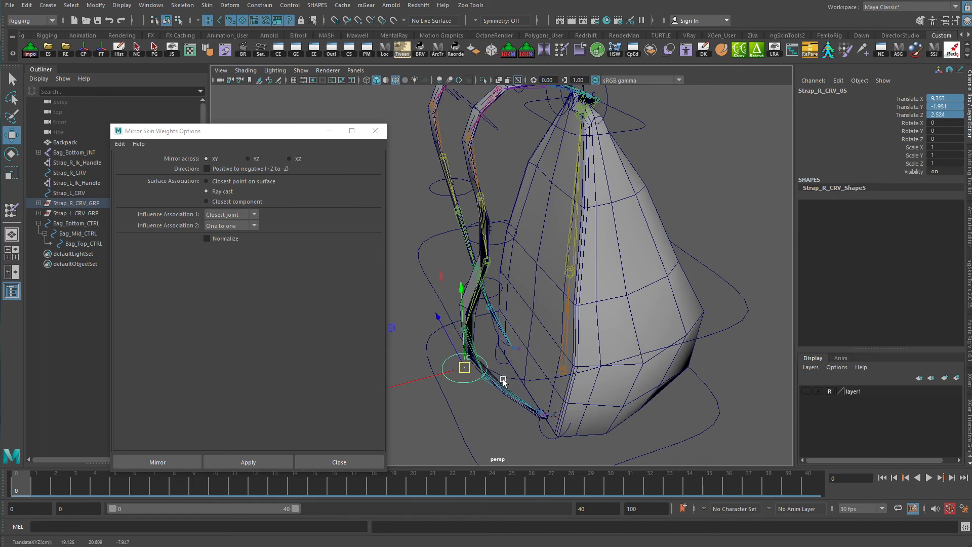
left_click_drag(676, 332, 653, 353, "alt")
key("ctrl+z")
key("ctrl+z")
left_click_drag(556, 262, 564, 228, "alt")
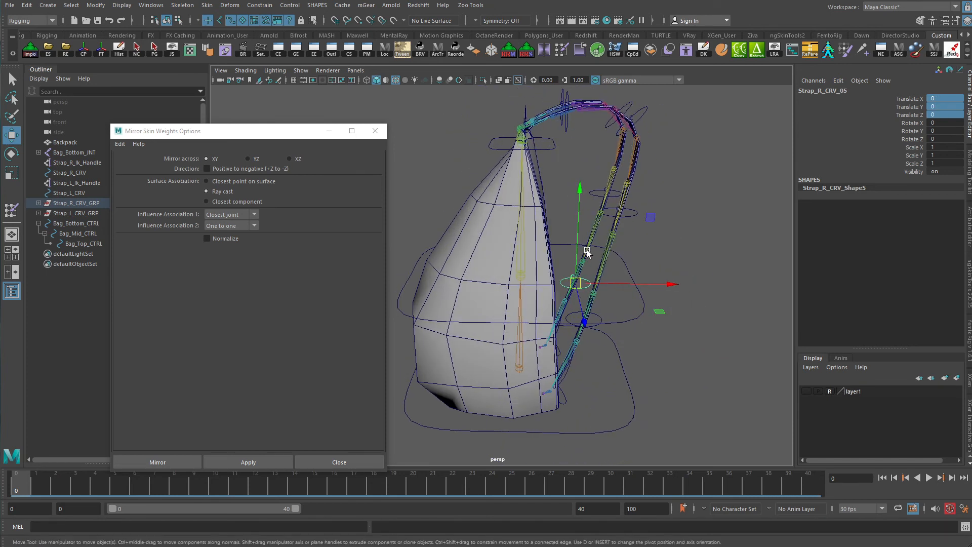
Rotate Bag_Bottom_CTRL slightly to test how the whole bag follows, undoing the rotation.
left_click_drag(586, 394, 626, 448)
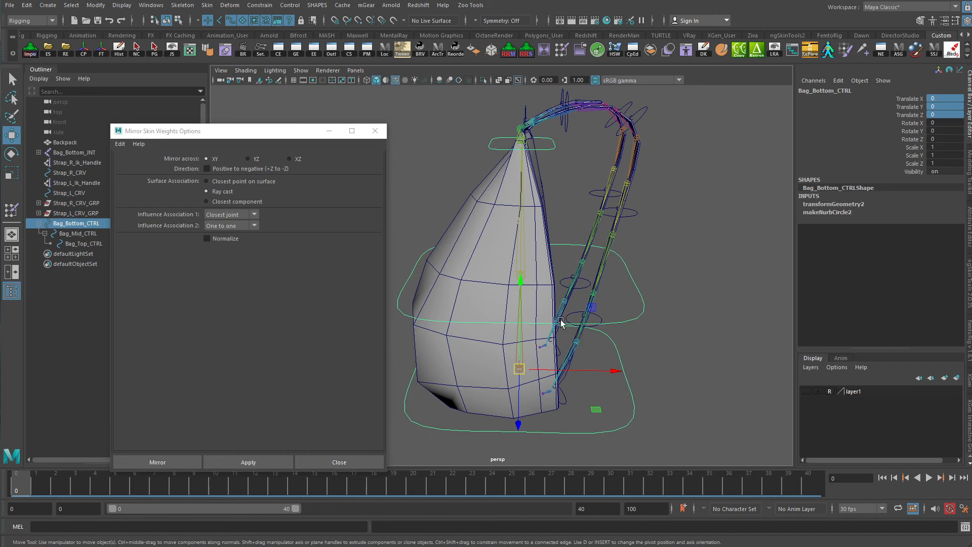
key("e")
left_click_drag(565, 310, 578, 310)
key("ctrl+z")
key("ctrl+z")
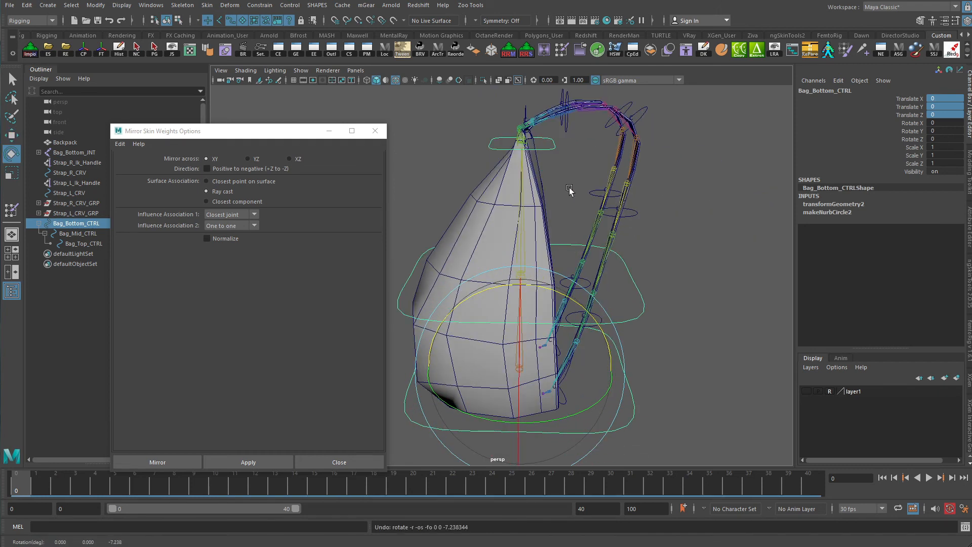
Test the upper bag by moving Bag_Top_CTRL toward the straps, and try shifting Strap_R_CRV_06 back toward the bag.
left_click(552, 147)
key("w")
middle_click_drag(581, 147, 664, 175)
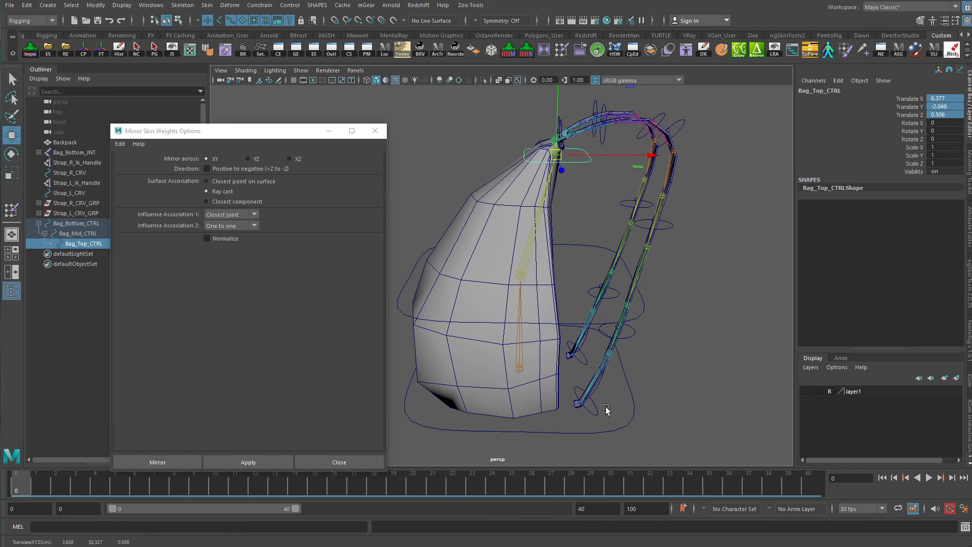
left_click(581, 357)
left_click(583, 358)
middle_click_drag(580, 356, 568, 351)
key("ctrl+z")
Toggle the display of Dynamics objects in the perspective viewport.
left_click_drag(569, 350, 605, 327, "alt")
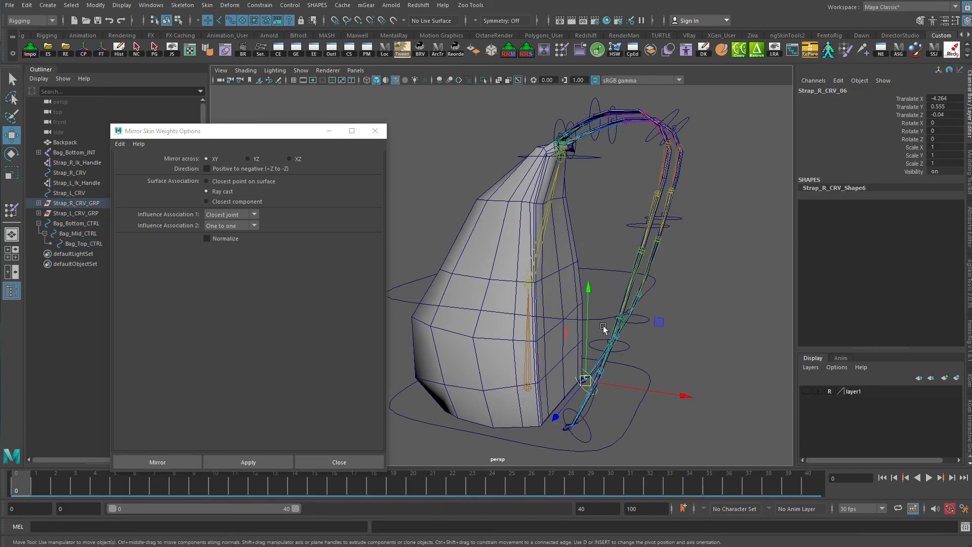
left_click_drag(607, 362, 589, 354, "alt")
left_click(301, 71)
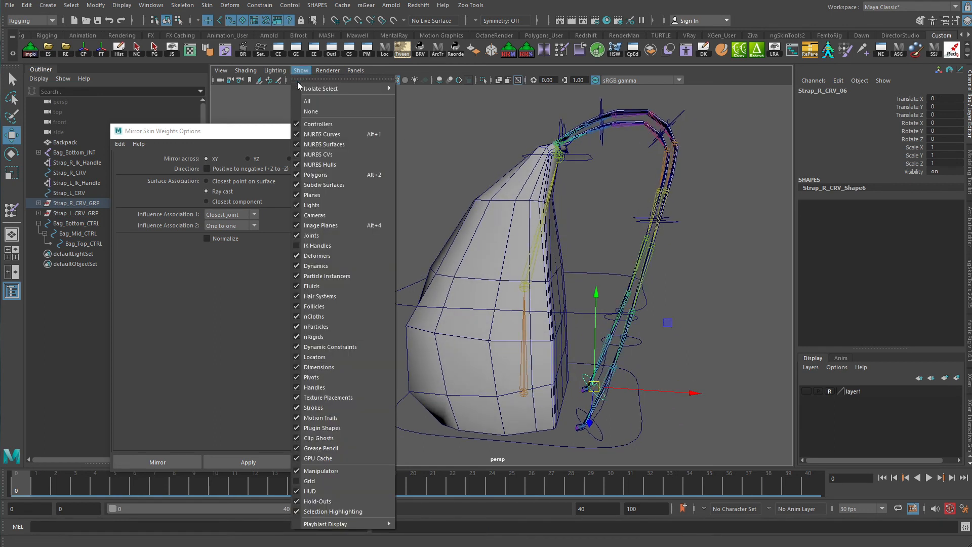
left_click(335, 267)
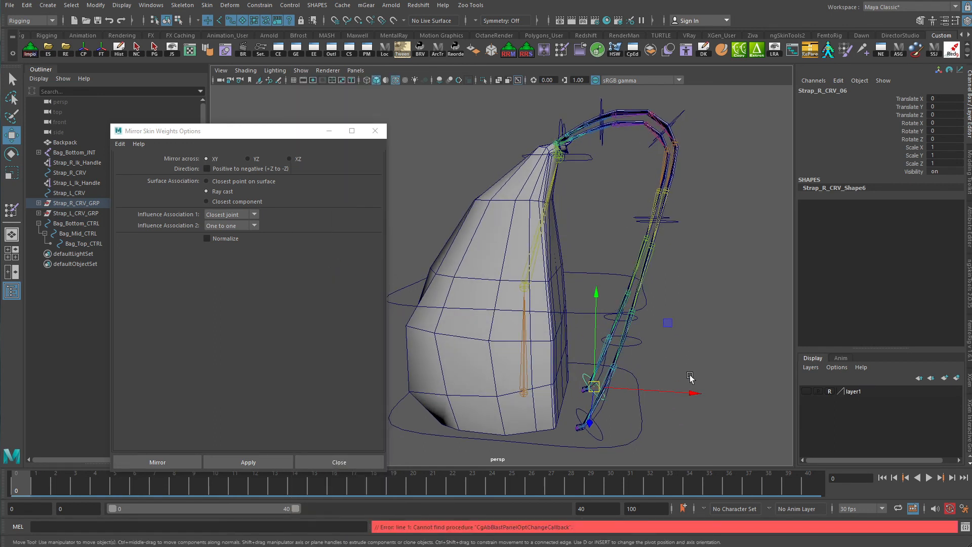
Undo the remaining test moves on the bag and strap controls and close the Mirror Skin Weights options.
left_click(639, 343)
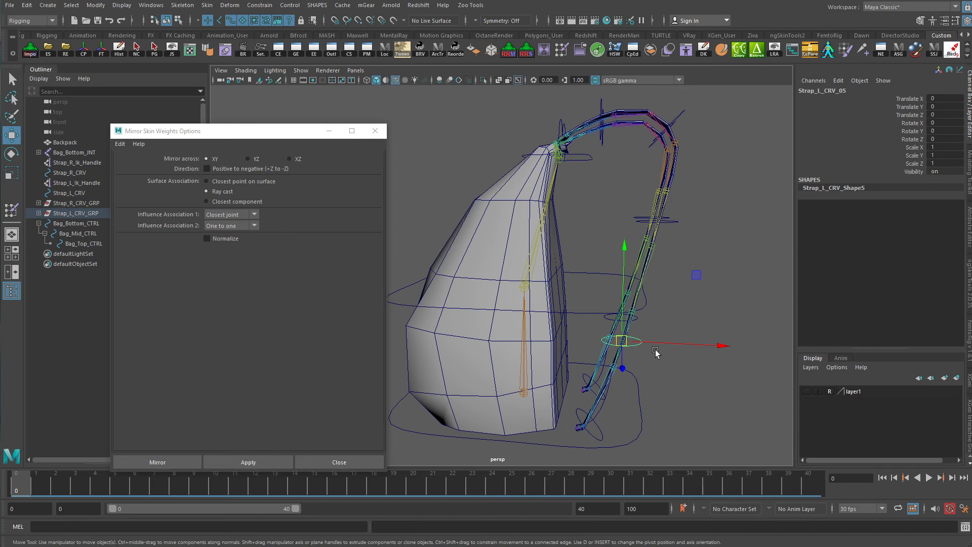
key("ctrl+z")
key("ctrl+z")
key("ctrl+z")
left_click_drag(638, 383, 666, 406, "alt")
left_click(375, 131)
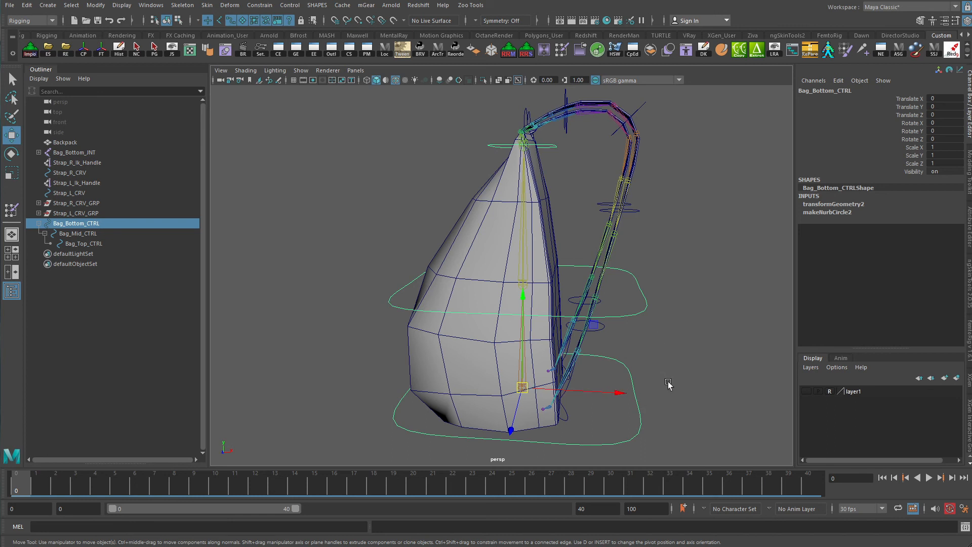
Enable drawing overrides on the Bag_Bottom_CTRL shape and set its index color to yellow.
key("ctrl+a")
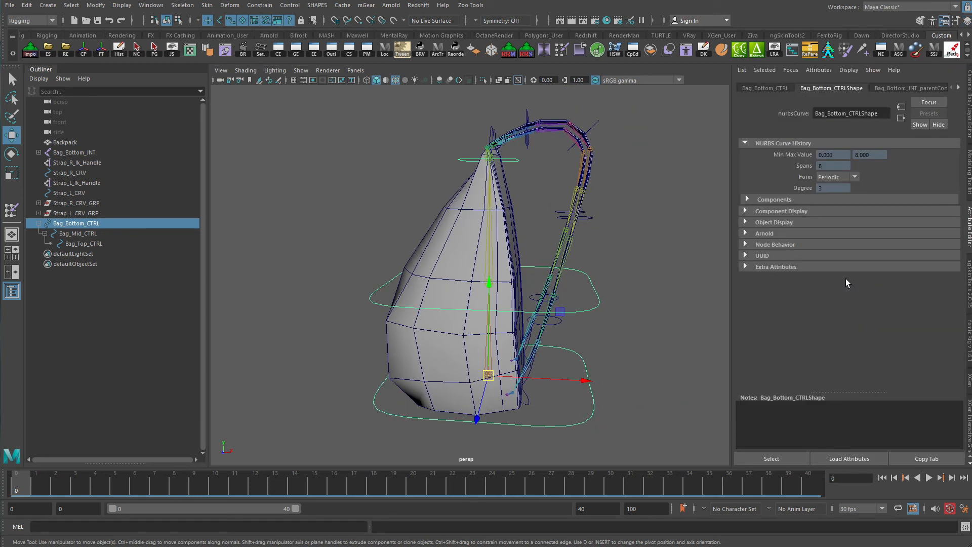
left_click(799, 224)
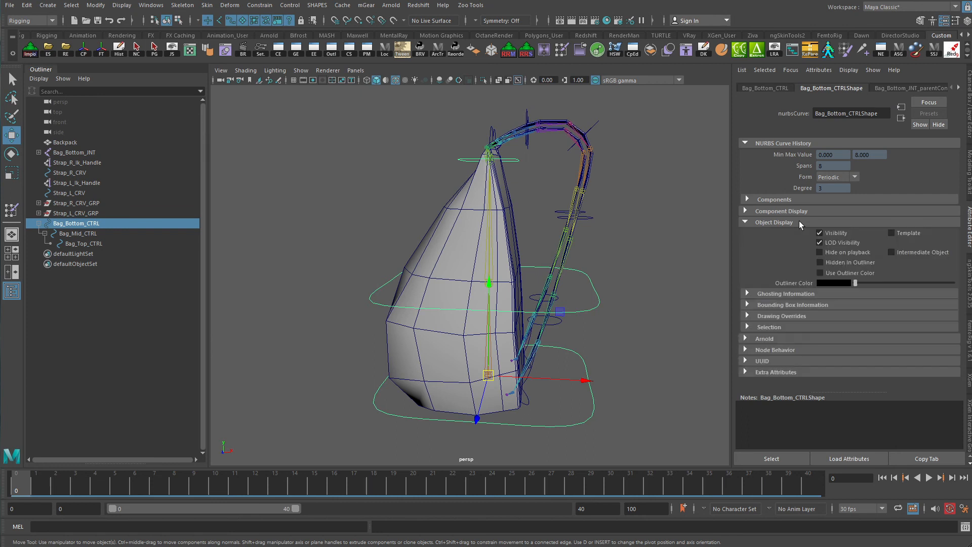
left_click(774, 314)
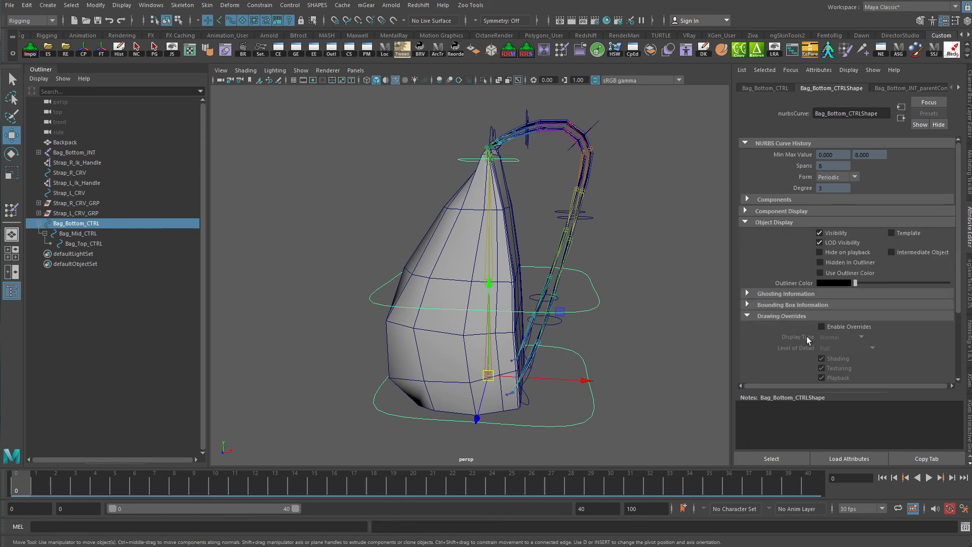
left_click(855, 326)
scroll(823, 339, "down", 2)
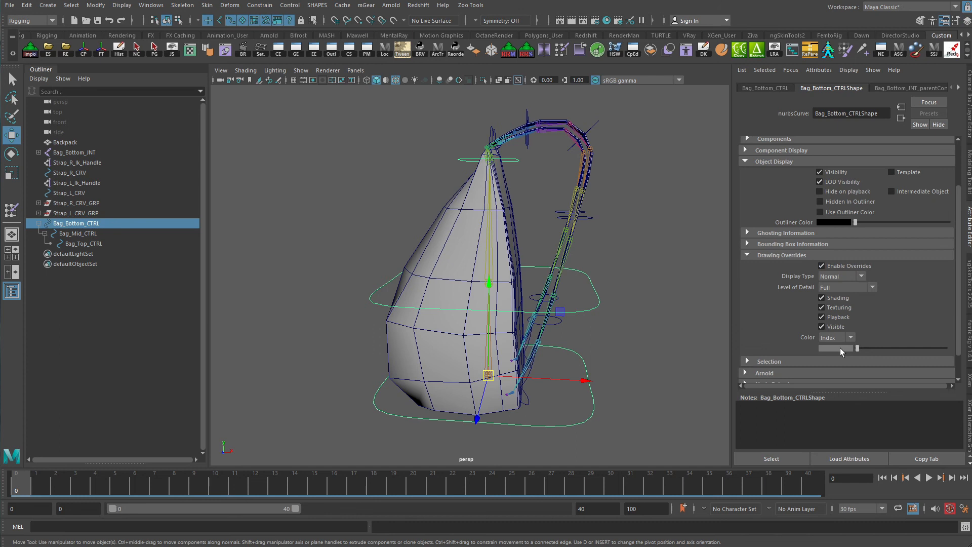
left_click(840, 348)
left_click_drag(857, 348, 906, 349)
left_click(640, 364)
Enable drawing overrides on the Bag_Mid_CTRL shape and give it the same yellow index color.
left_click(576, 295)
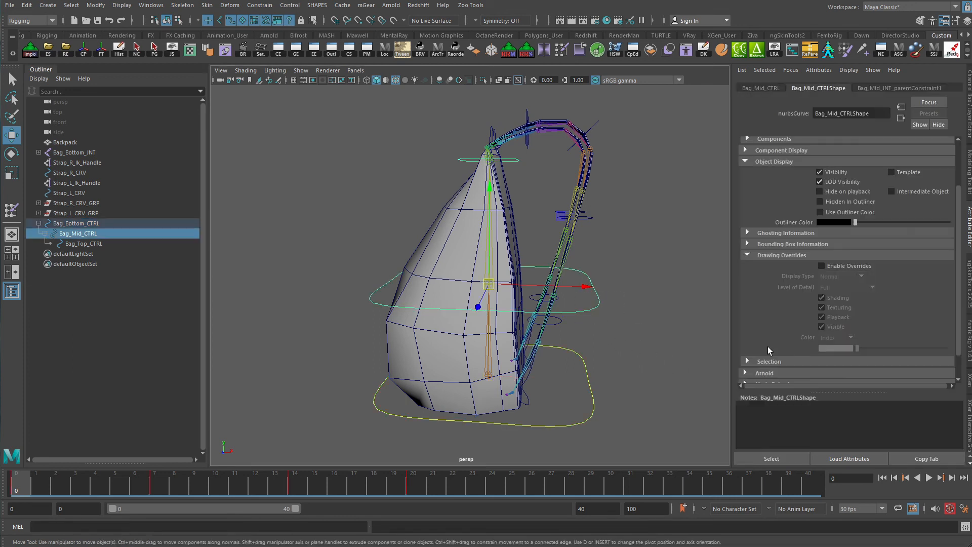
left_click(842, 266)
left_click(849, 351)
left_click_drag(881, 348, 904, 348)
Enable drawing overrides on the right strap's Strap_R_CRV_04 shape and set its index color to red.
left_click_drag(620, 277, 599, 244, "alt")
left_click(603, 218)
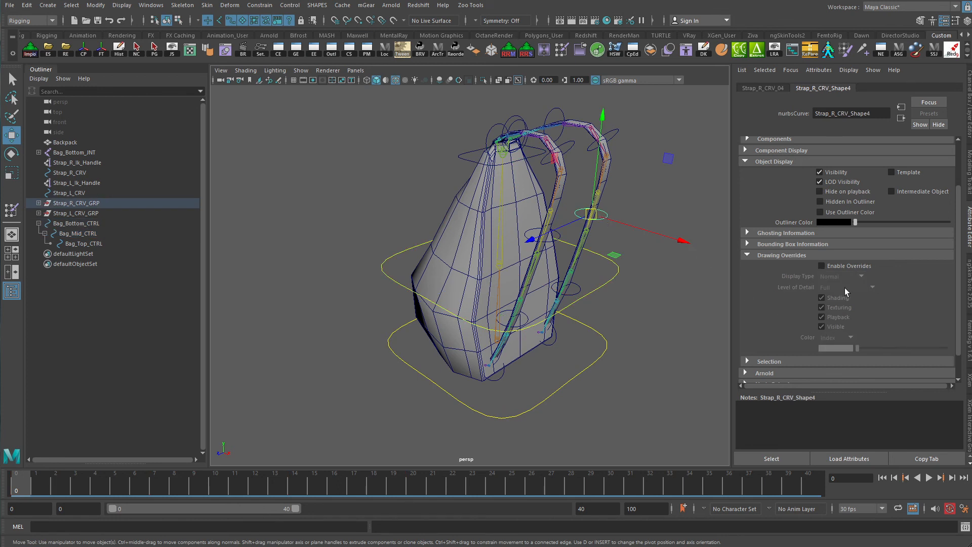
scroll(823, 322, "down", 2)
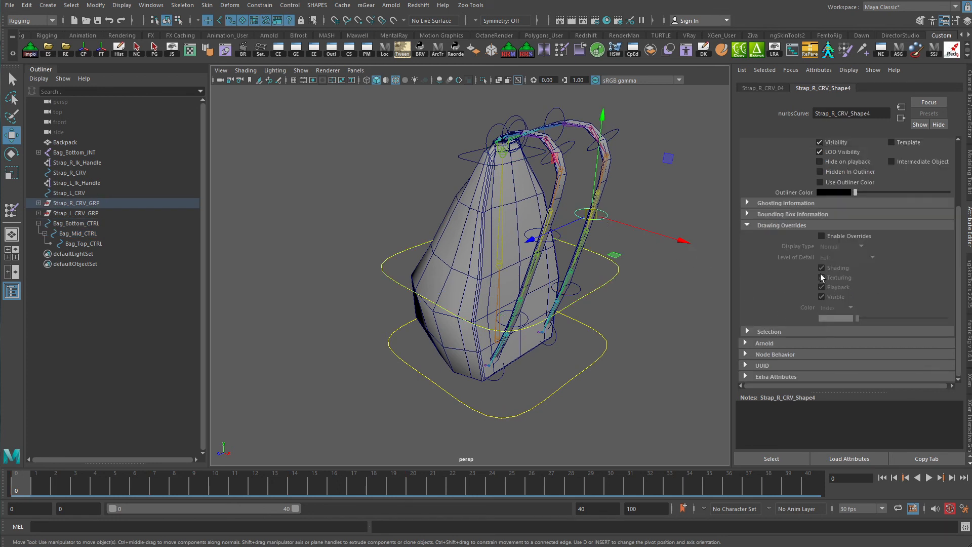
left_click(838, 236)
mouse_move(848, 315)
left_mouse_down()
mouse_move(928, 318)
mouse_move(893, 321)
left_mouse_up()
left_click(648, 252)
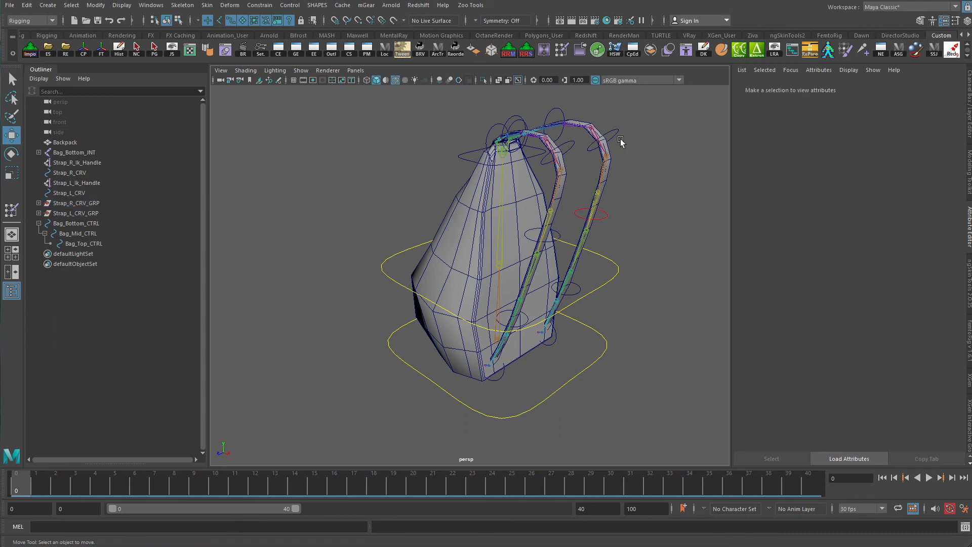
Enable drawing overrides on the left strap's Strap_L_CRV_04 shape and set its index color to blue.
left_click(564, 234)
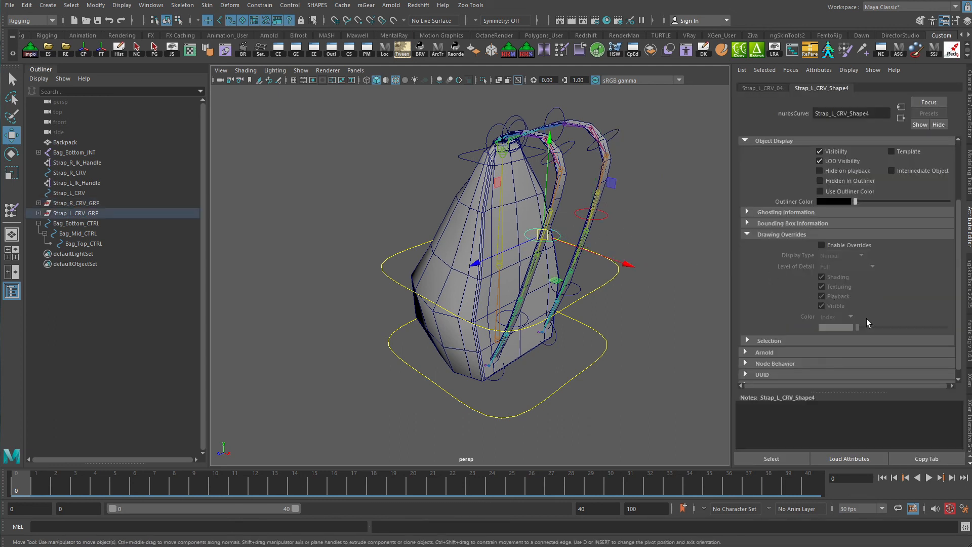
left_click(848, 238)
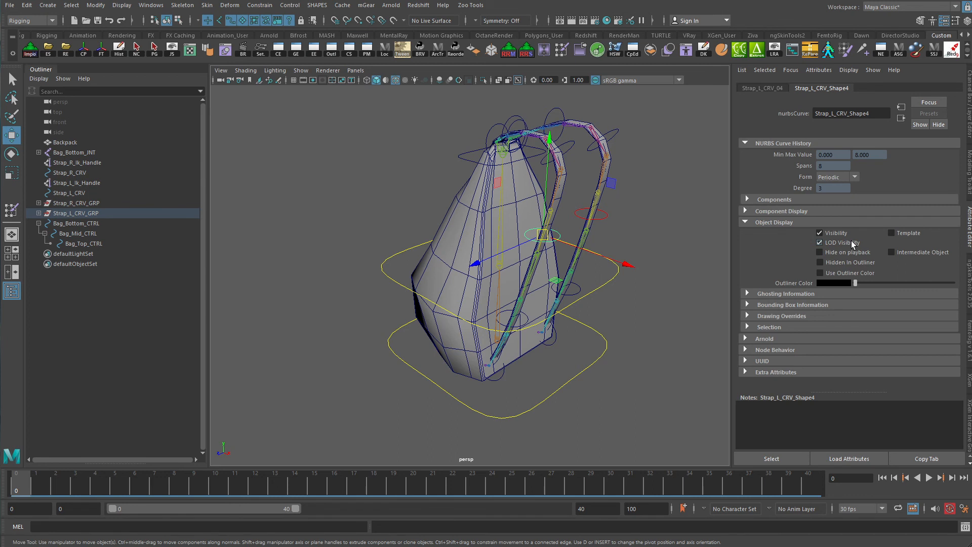
left_click(792, 314)
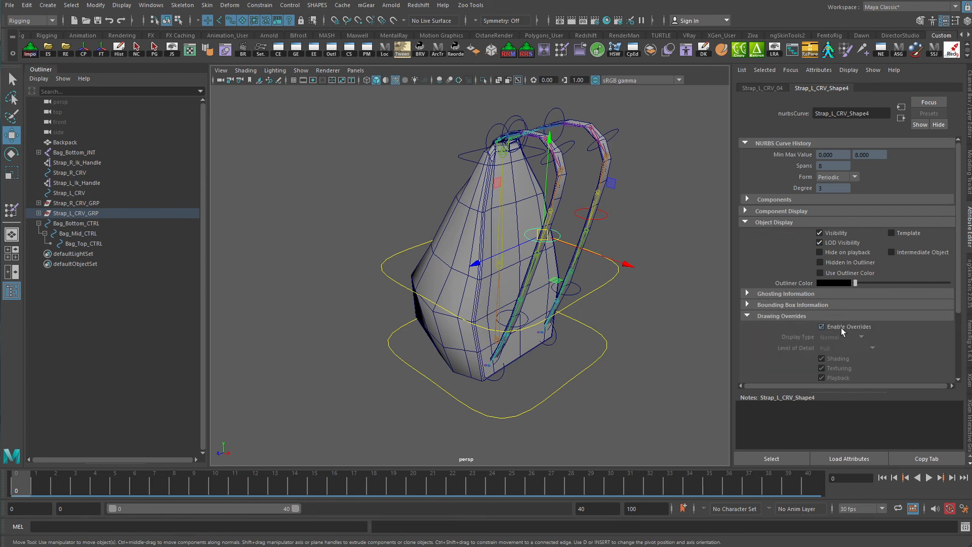
scroll(840, 327, "down", 2)
scroll(839, 336, "down", 4)
left_click_drag(866, 319, 875, 320)
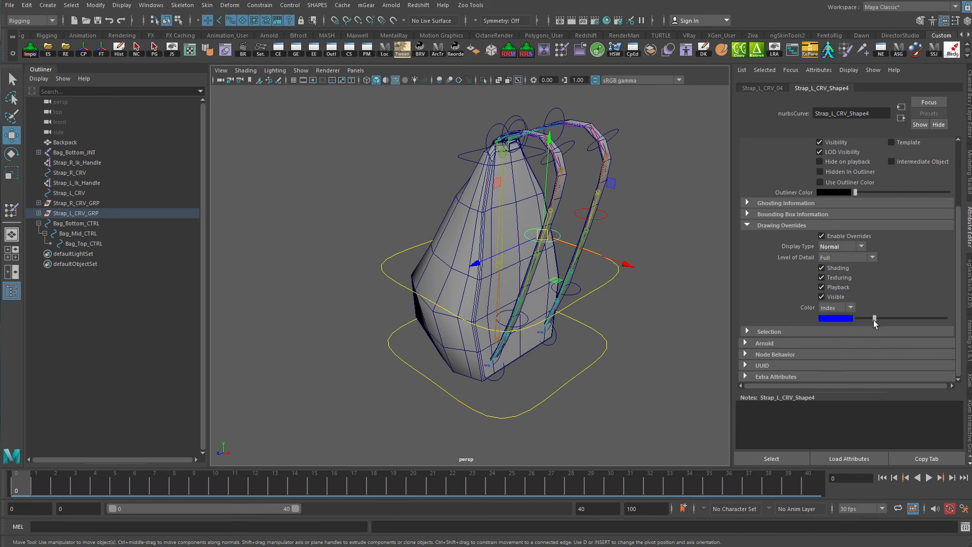
left_click(674, 329)
left_click_drag(688, 309, 662, 316, "alt")
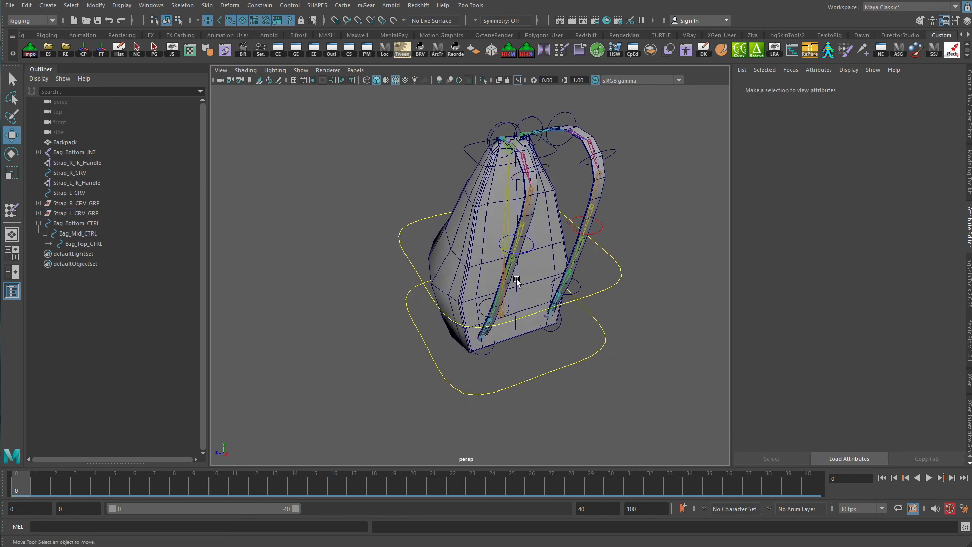
left_click_drag(550, 271, 600, 257, "alt")
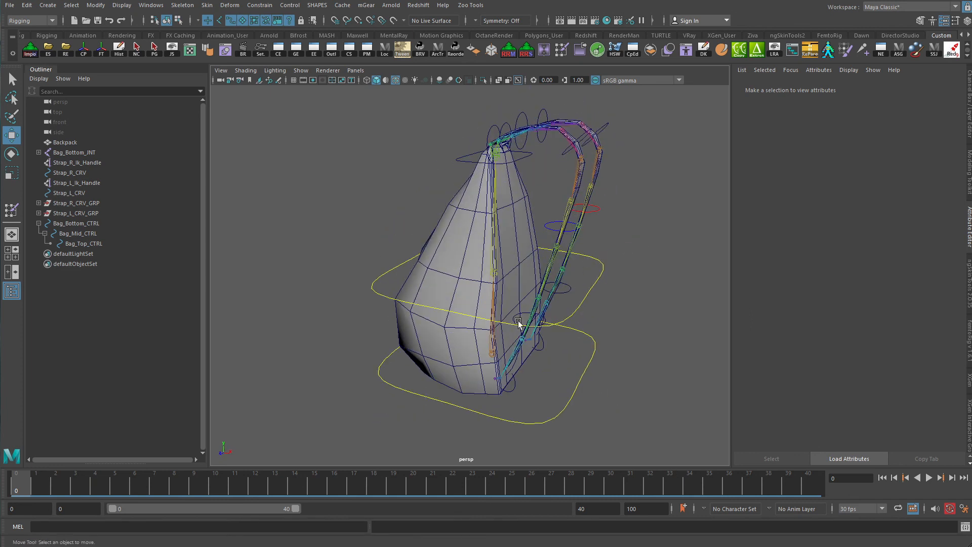
left_click_drag(373, 246, 479, 257, "alt")
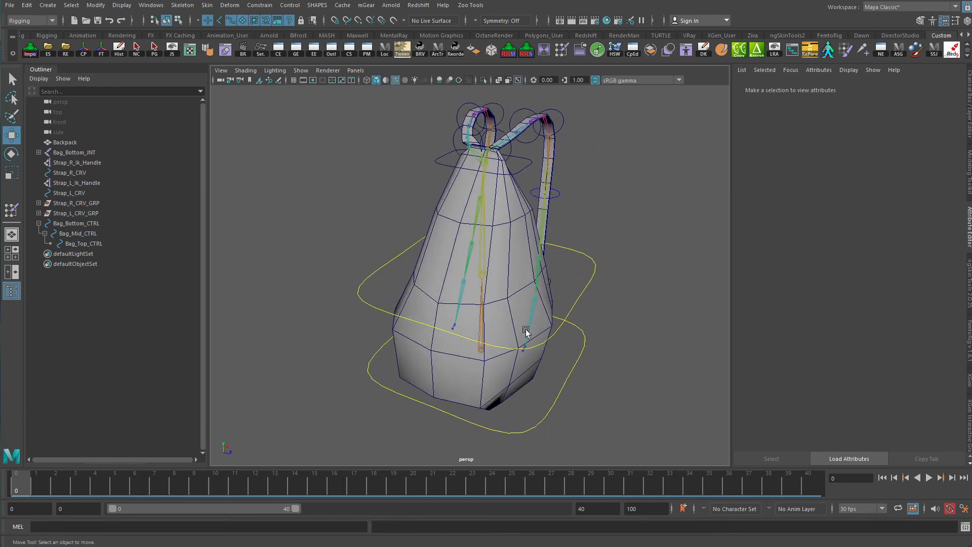